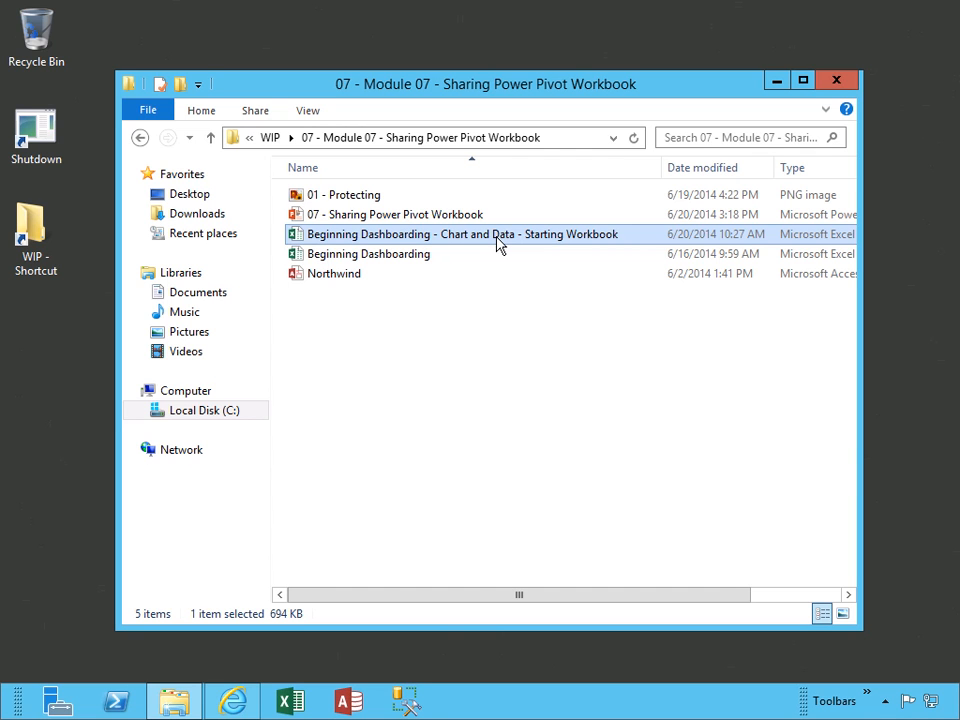
Duplicate the Chart and Data starting workbook in File Explorer and open the '- Copy' file
key("ctrl+c")
key("ctrl+v")
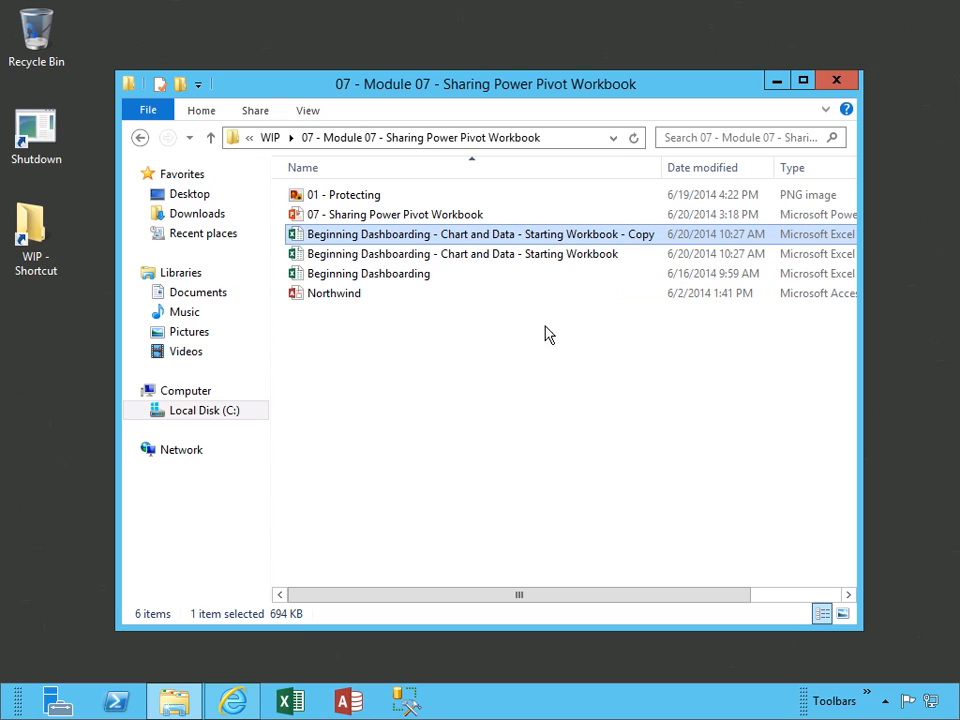
double_click(546, 239)
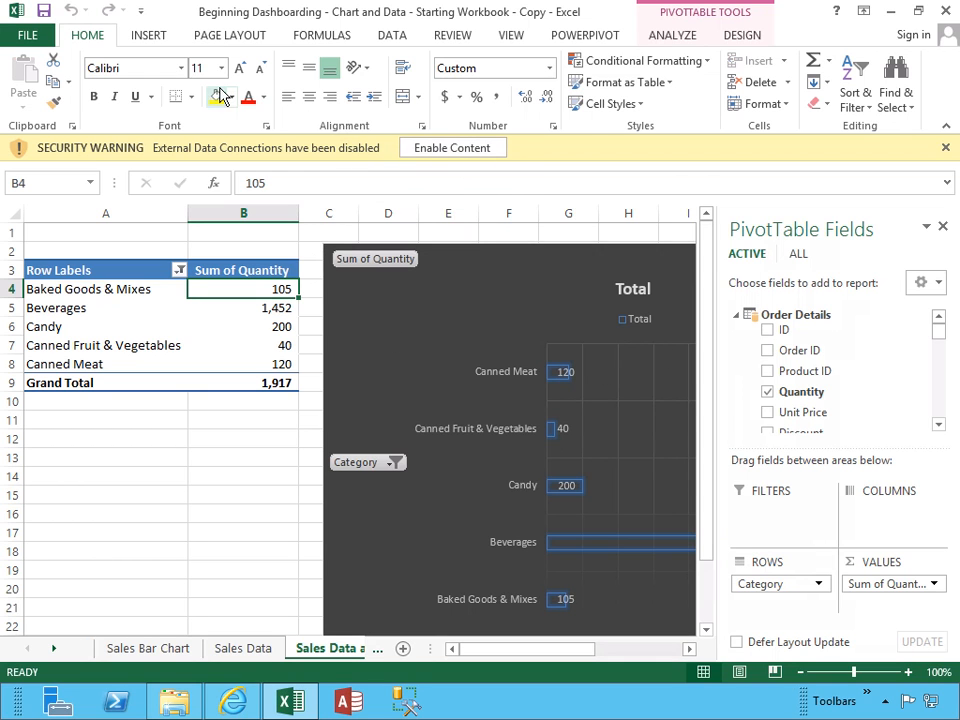
Mark the Copy workbook as final through Protect Workbook, accepting the save and final-version notice
left_click(28, 38)
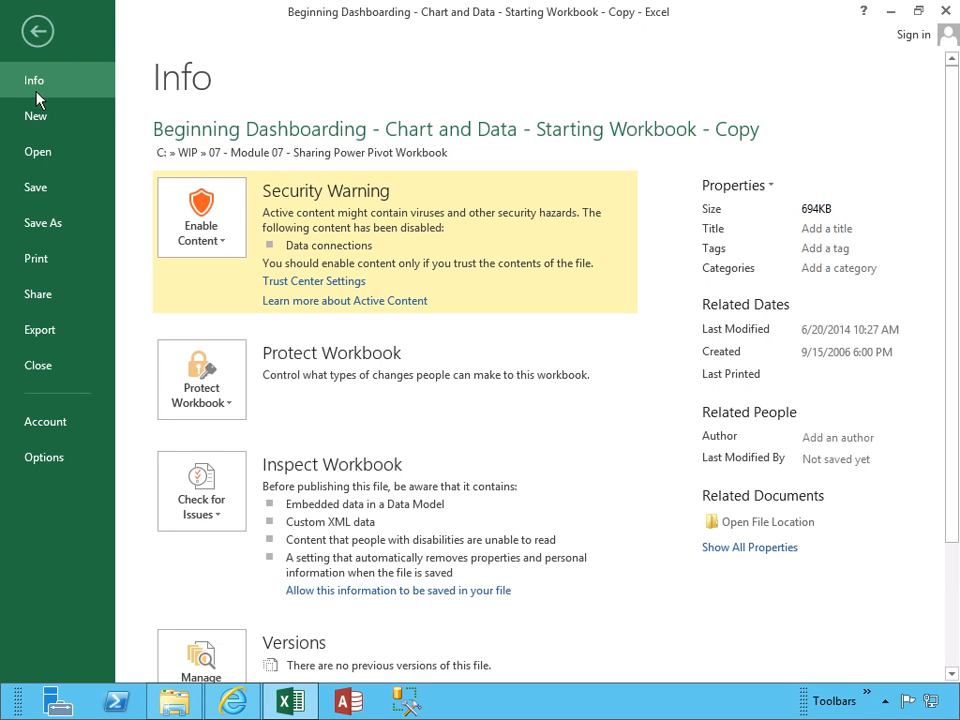
left_click(231, 401)
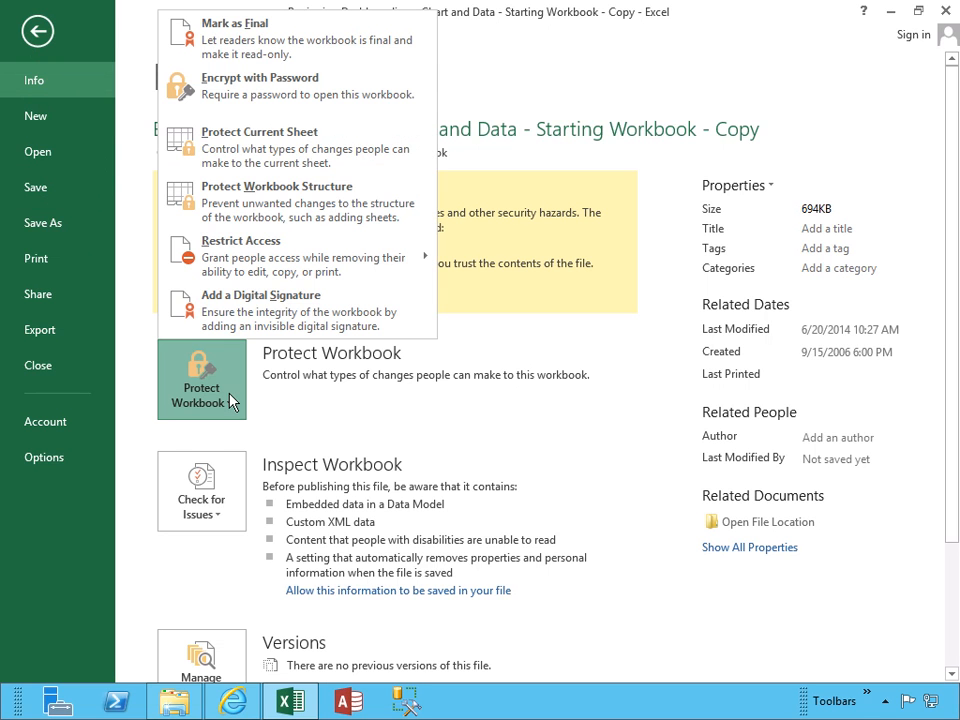
left_click(259, 50)
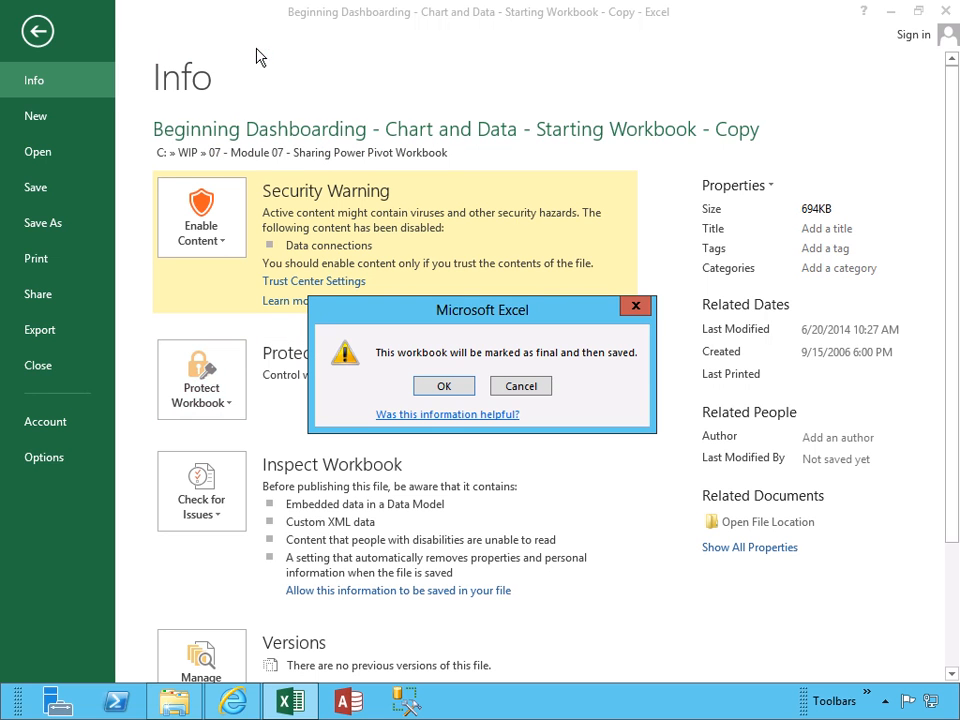
left_click(444, 387)
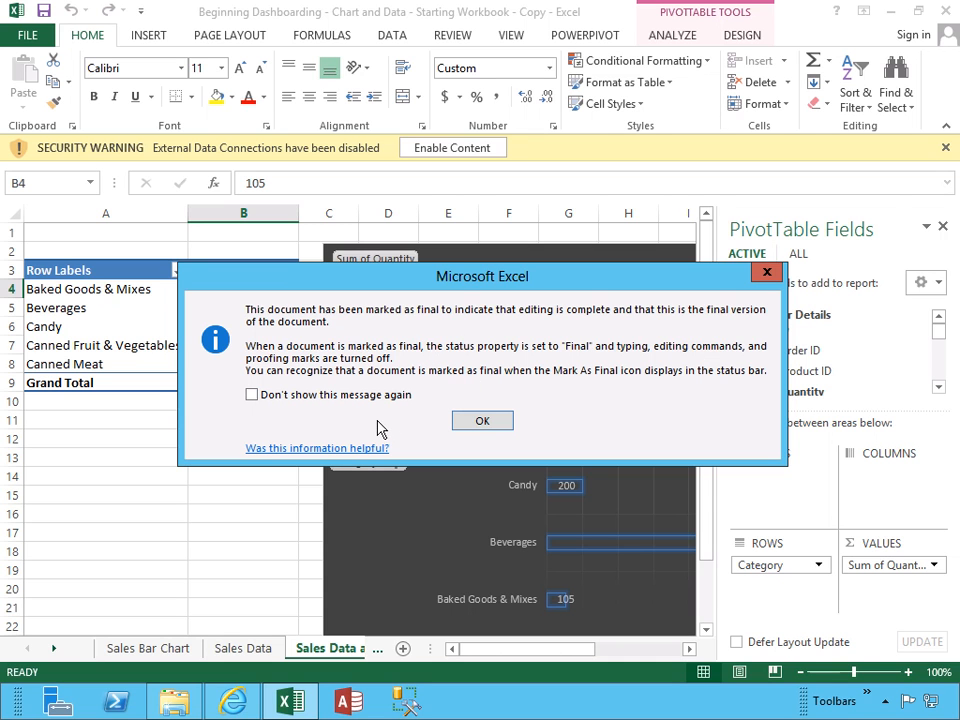
left_click(480, 421)
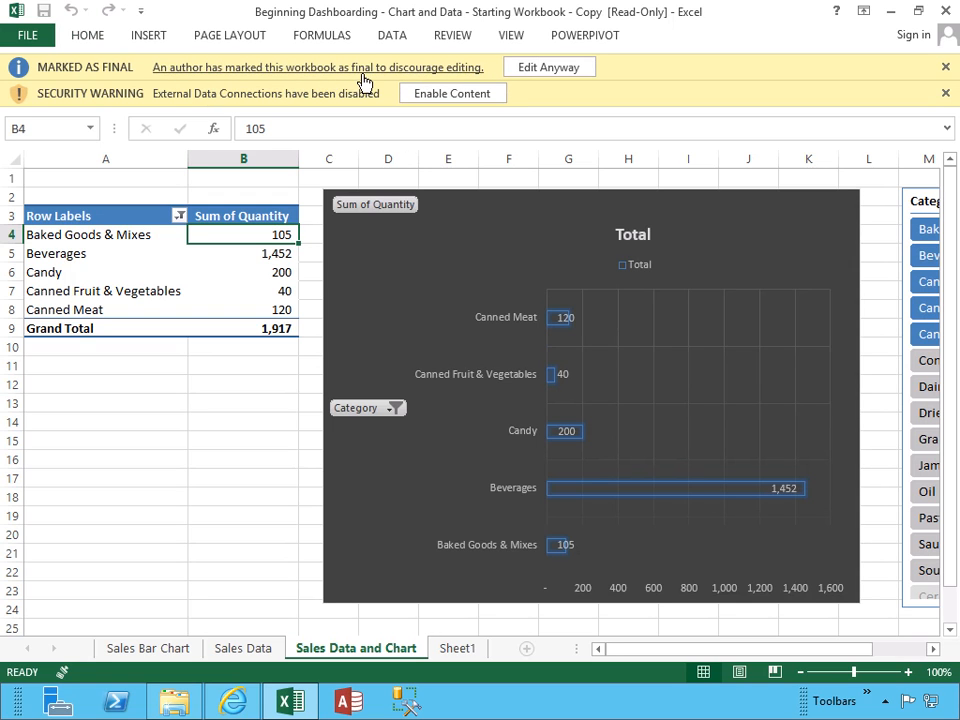
Choose Edit Anyway on the Marked as Final bar to make the copy editable
left_click(548, 68)
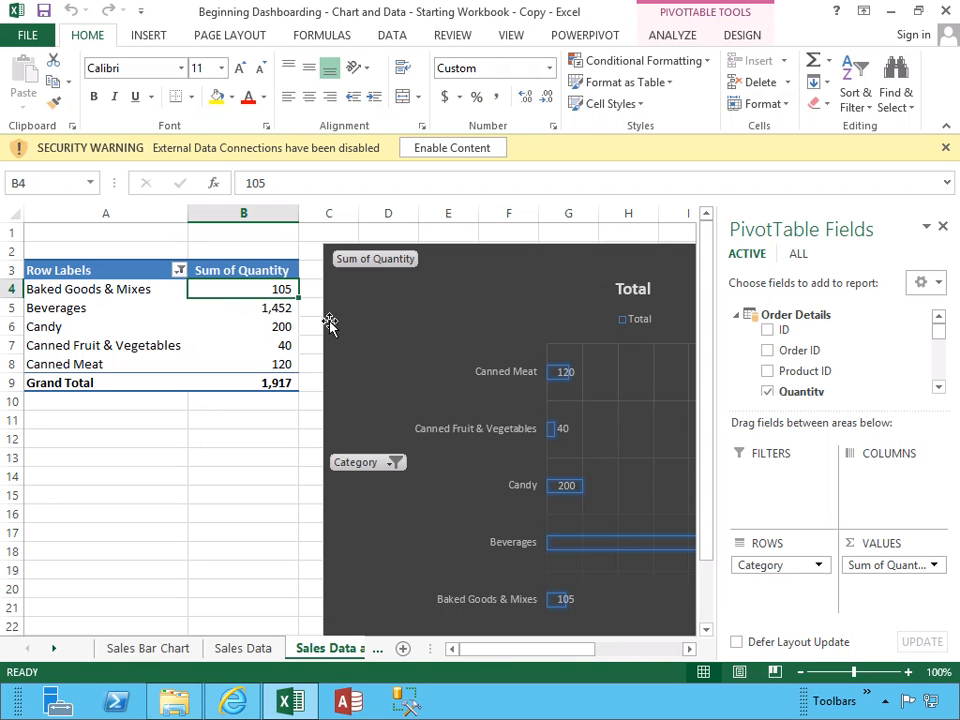
Add Sheet2, enter 'This is to test if a workbook can be edited after being marked as final.' in B2, then close
left_click(403, 651)
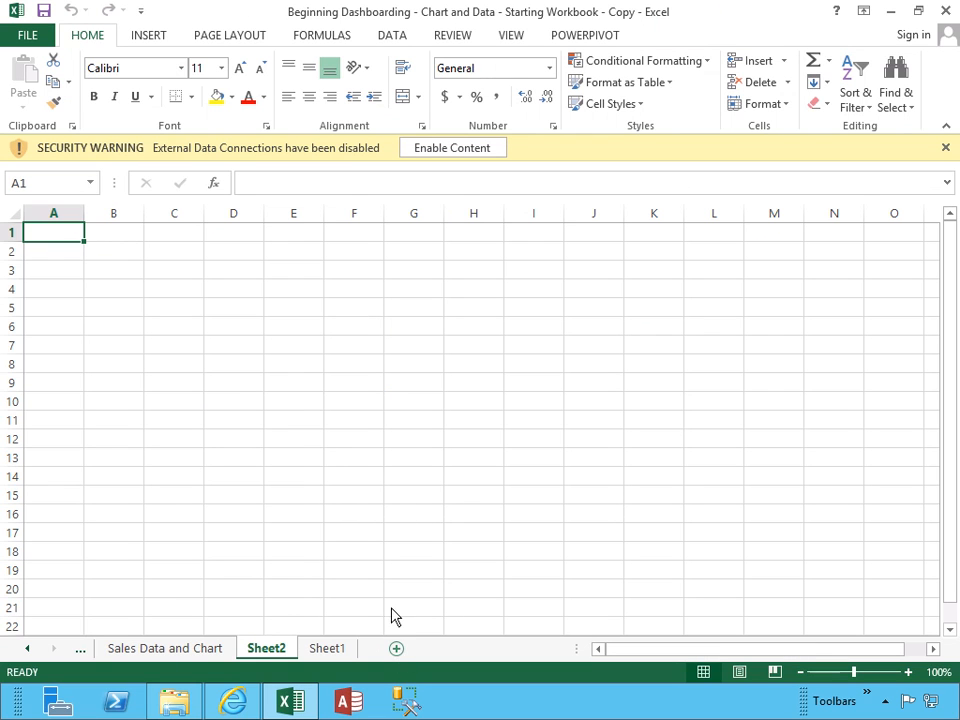
left_click(129, 256)
type("This")
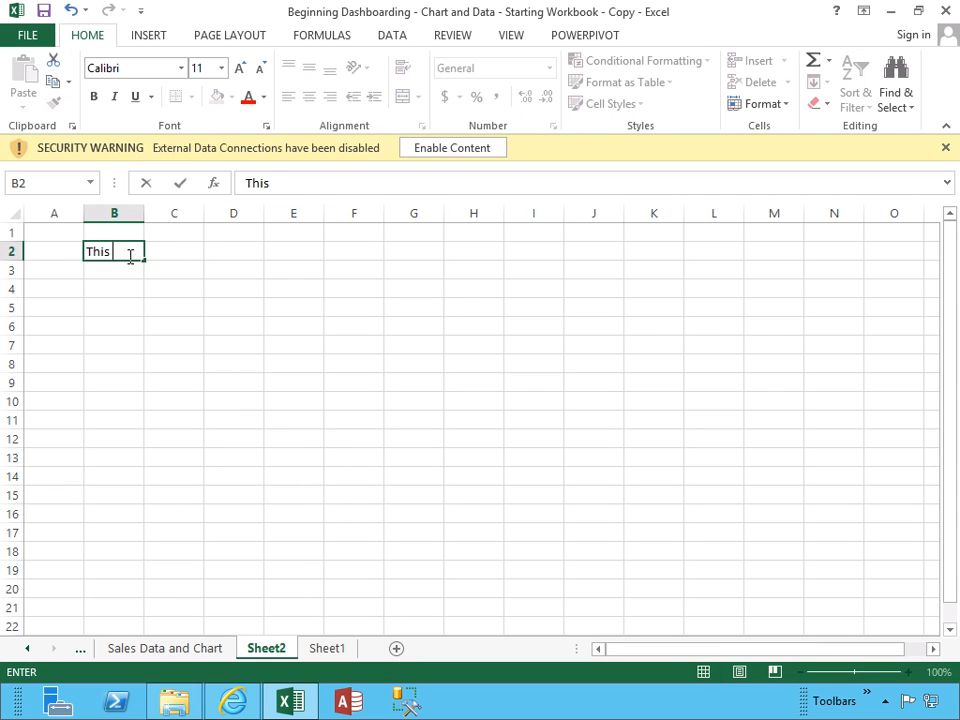
type(" is to test if a ")
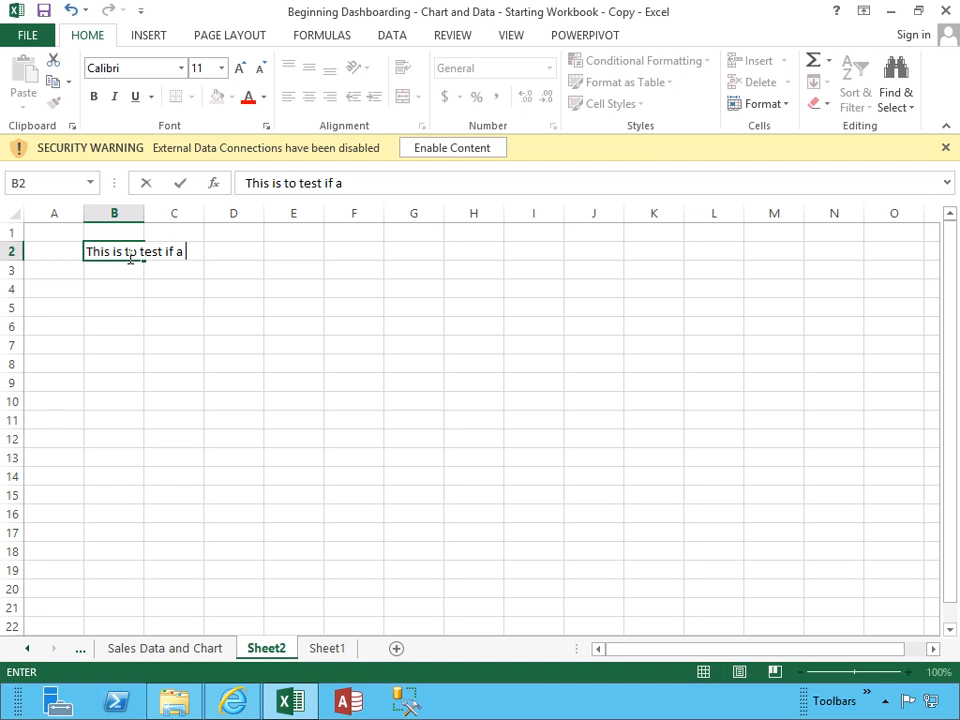
type("workbook can be ")
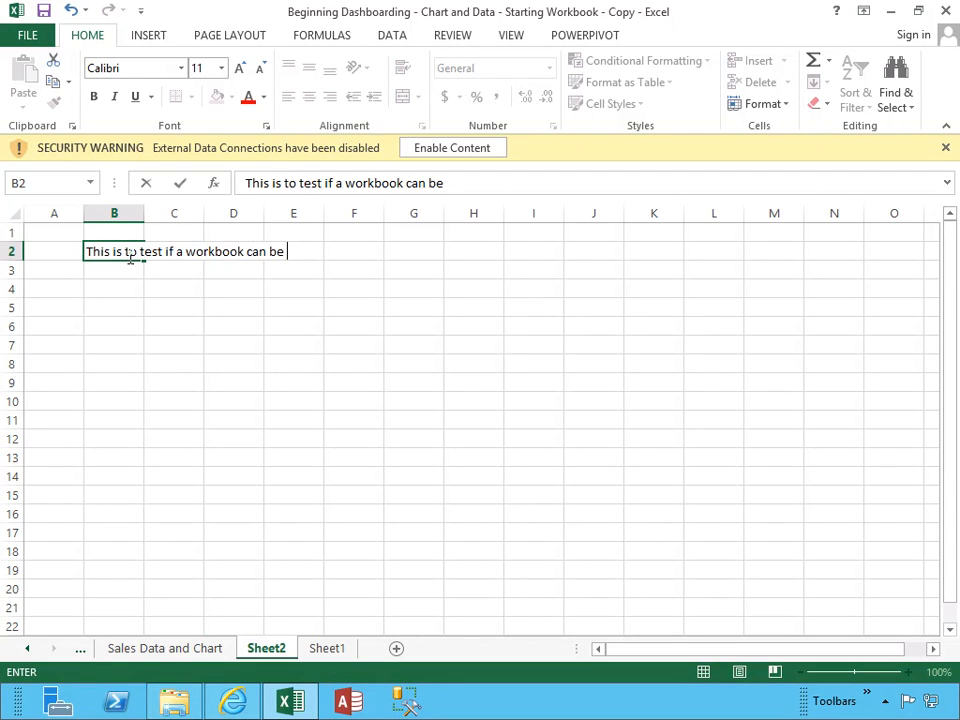
type("edited after b")
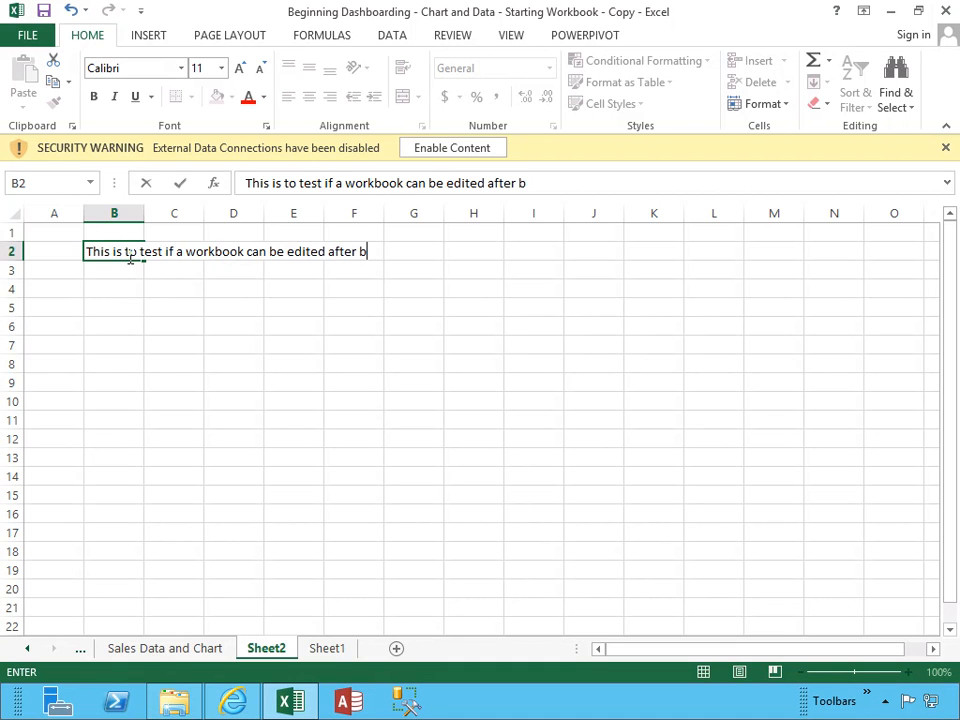
type("eing marked as final")
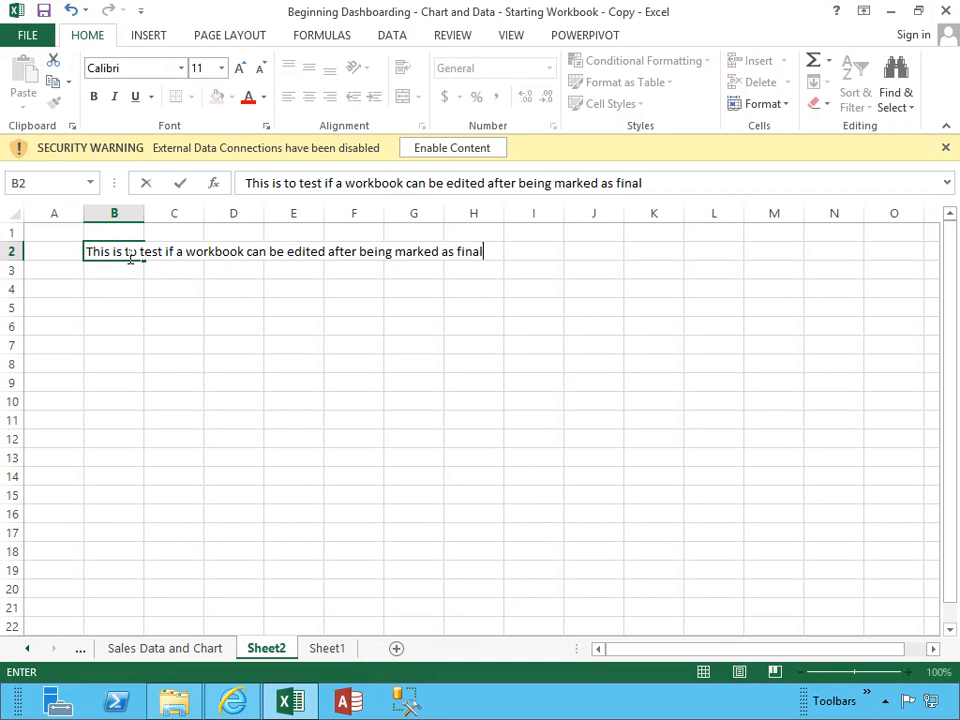
key("Return")
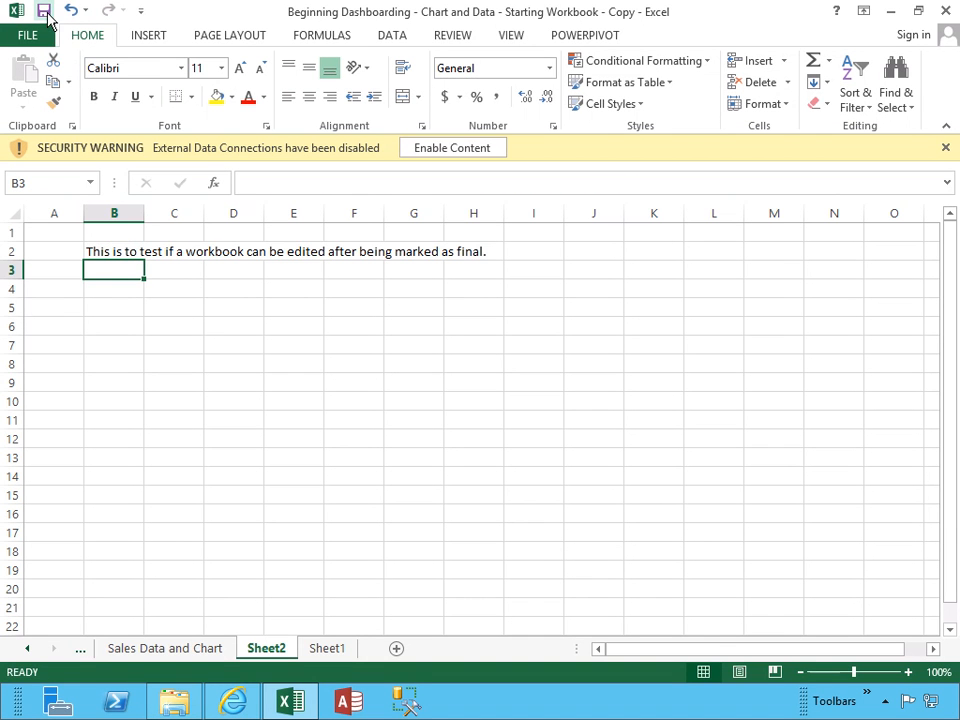
left_click(945, 12)
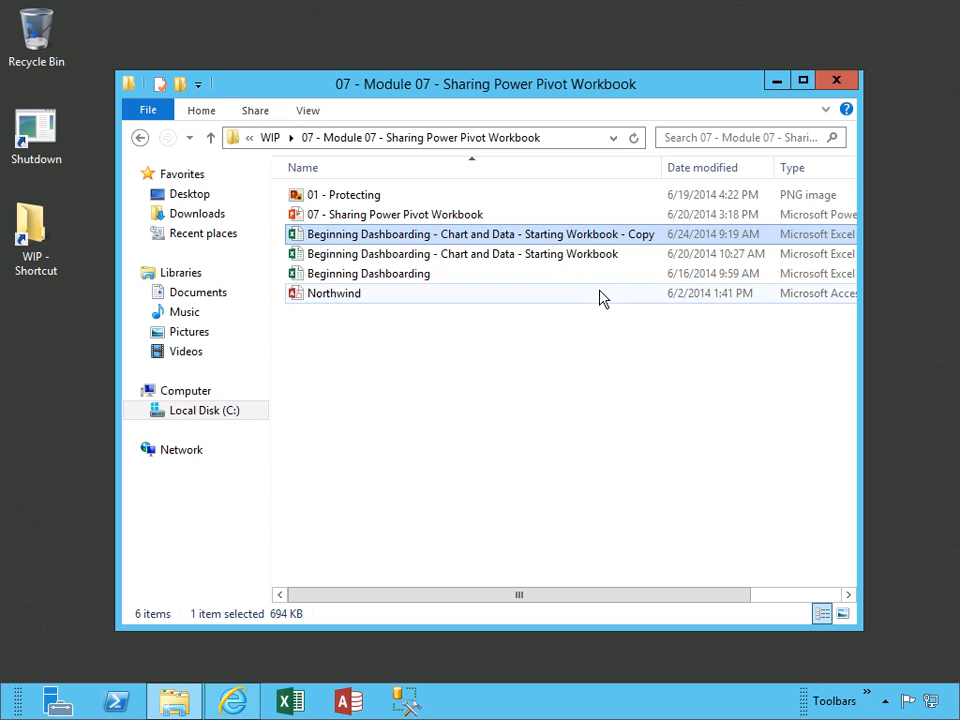
Reopen the Copy workbook and check that Sheet2's B2 still holds the test sentence
double_click(545, 238)
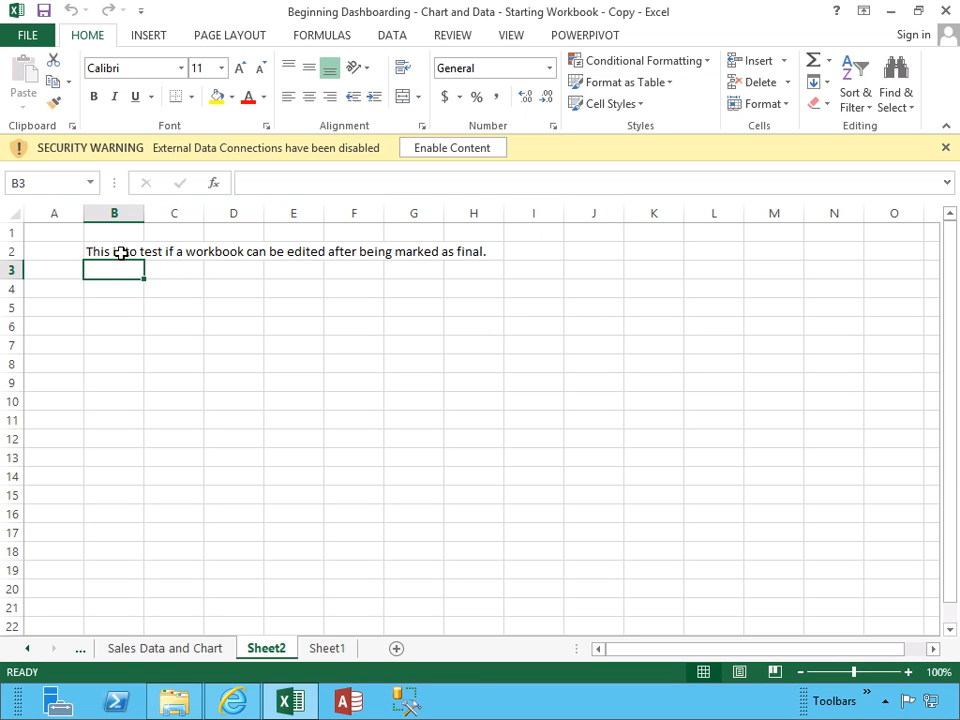
left_click(119, 253)
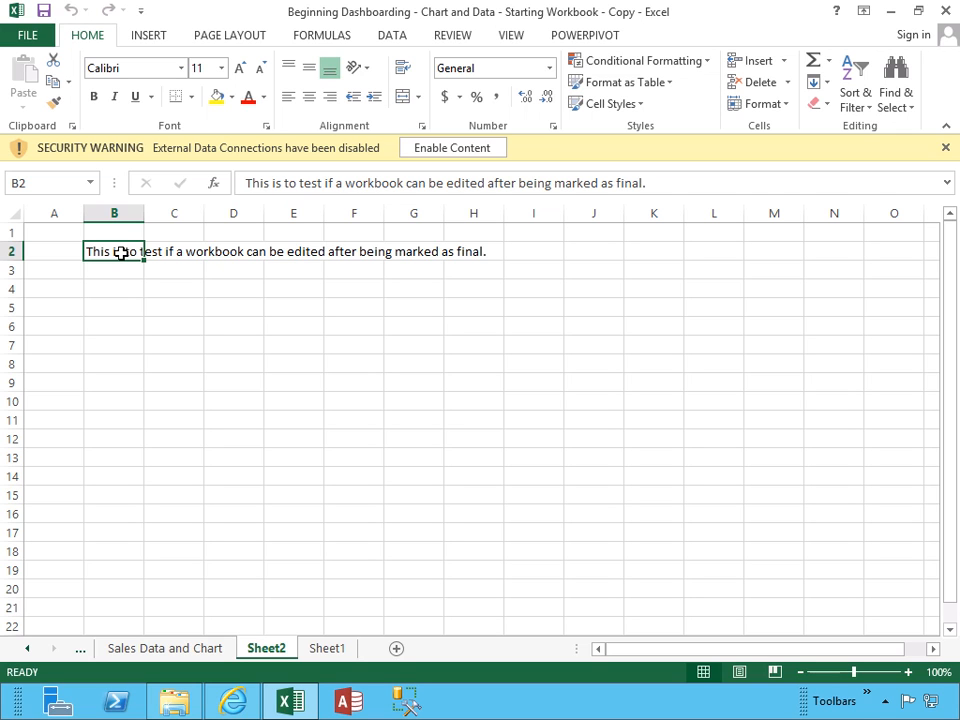
Encrypt the Copy workbook with a confirmed password, then close Excel and save the changes
left_click(24, 36)
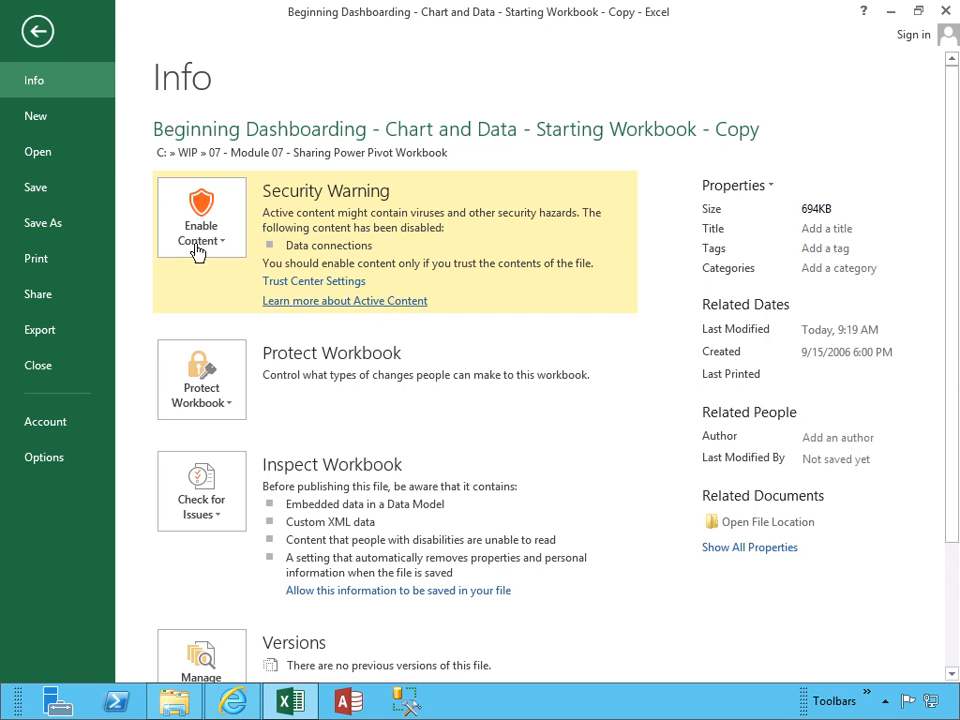
left_click(212, 400)
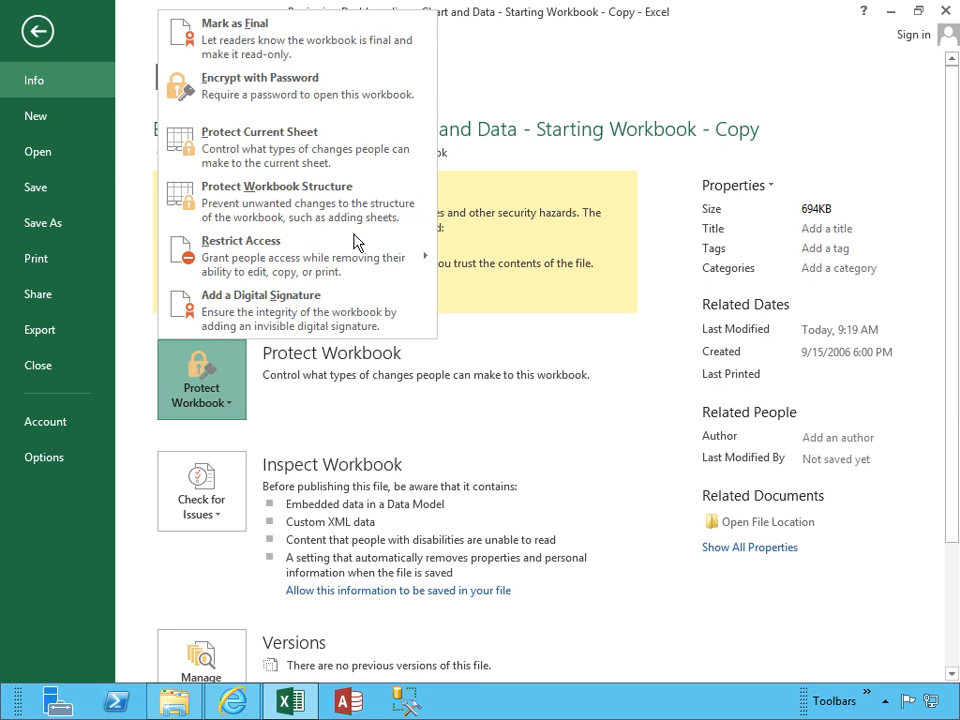
left_click(269, 95)
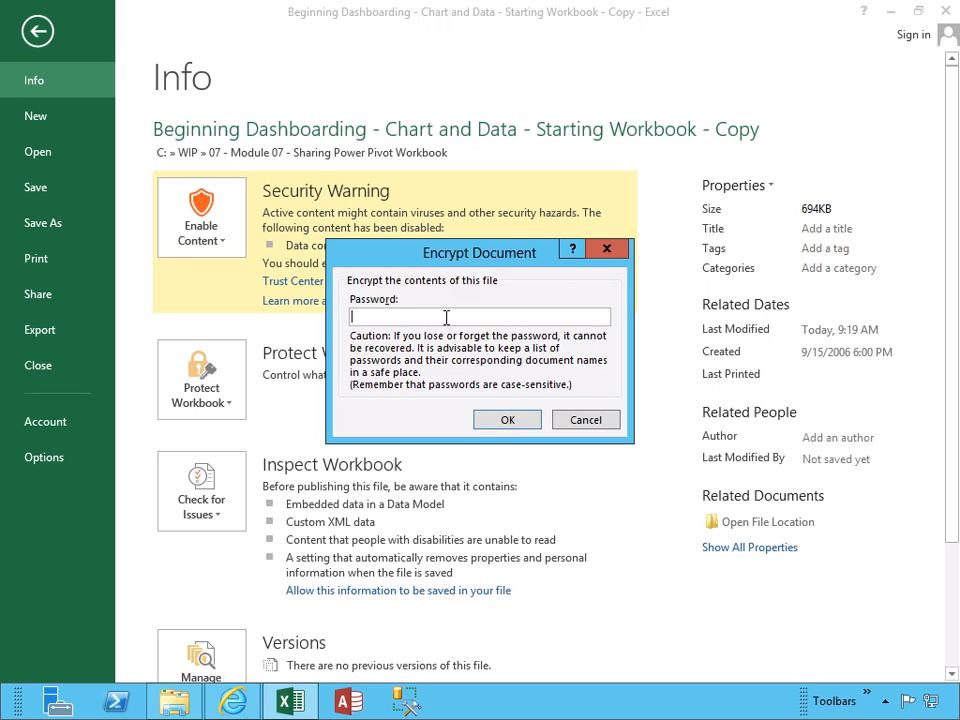
type("p")
left_click(512, 420)
type("password12")
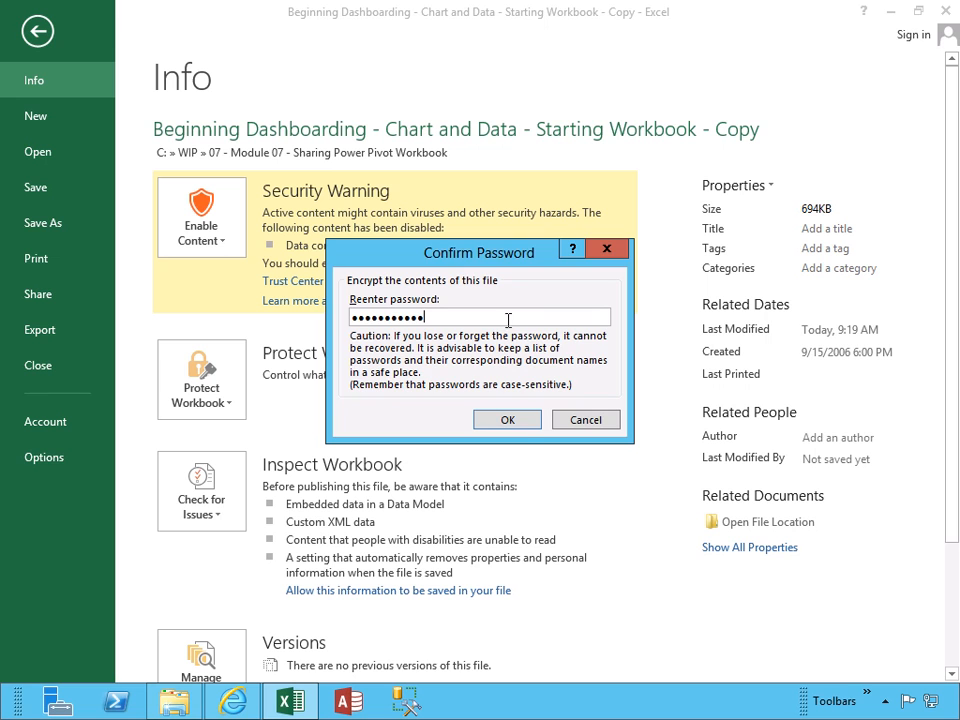
left_click(517, 421)
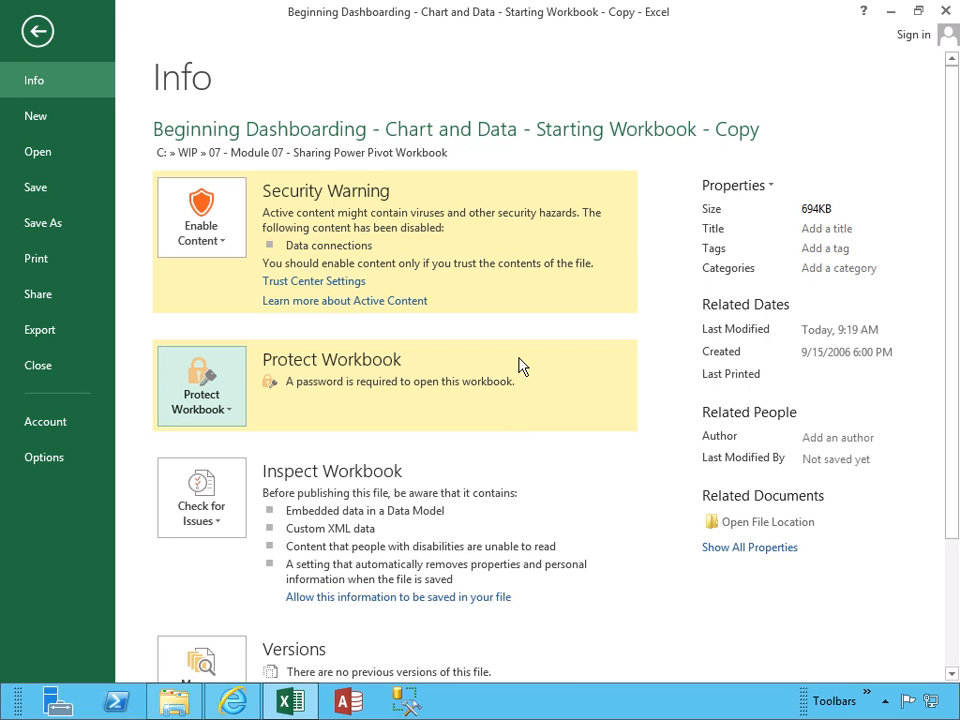
left_click(946, 12)
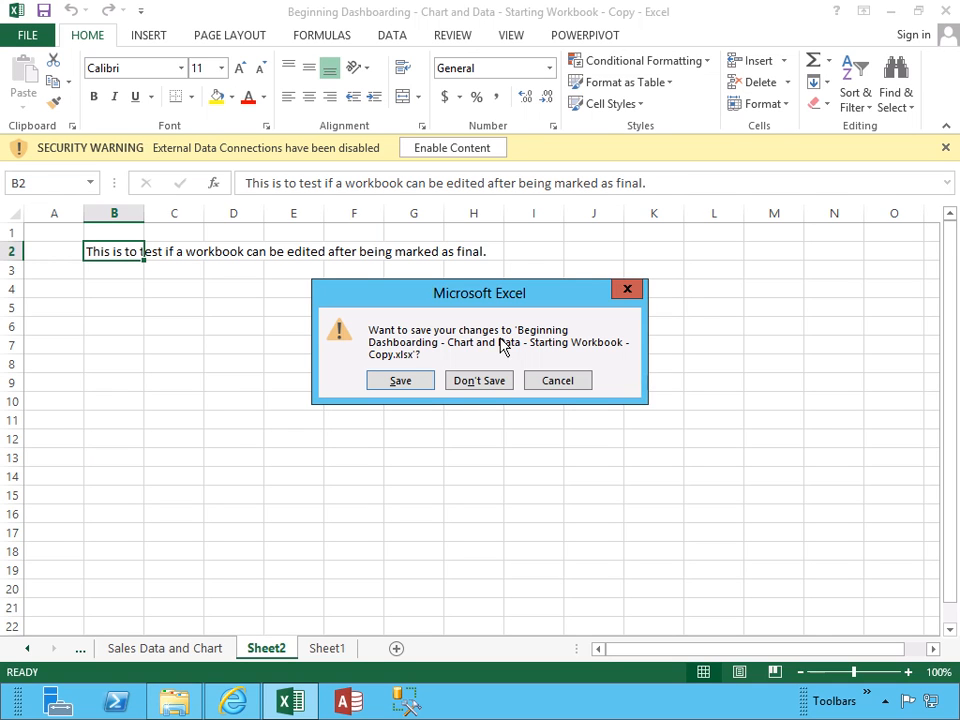
left_click(400, 381)
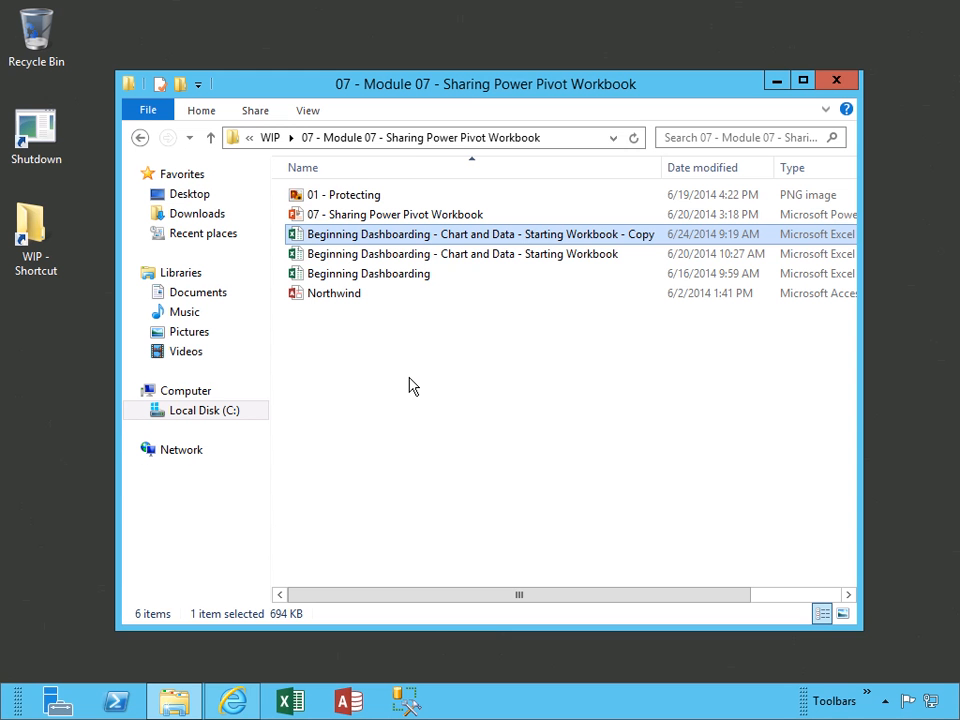
Try opening the encrypted copy, dismiss the incorrect-password warning, and exit Excel
double_click(481, 245)
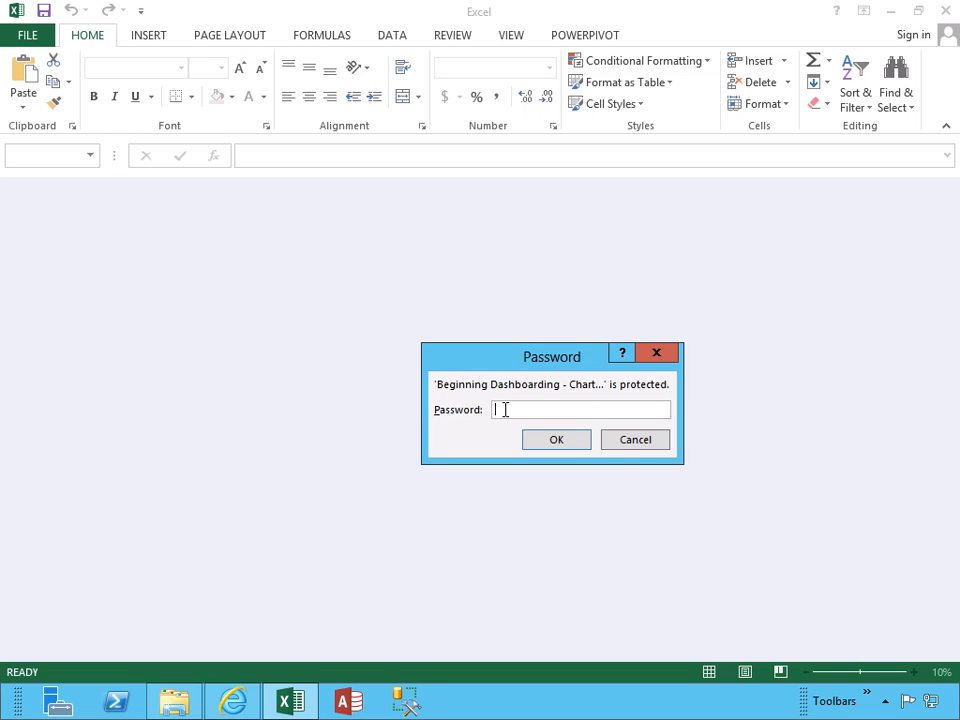
type("•••••••••••••")
key("Return")
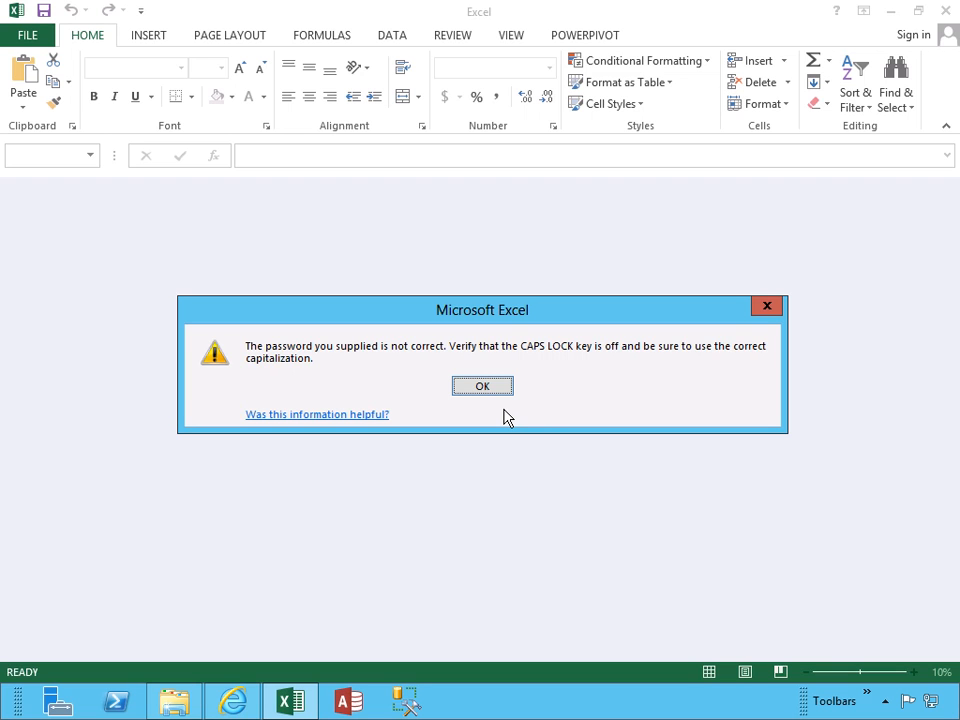
key("Return")
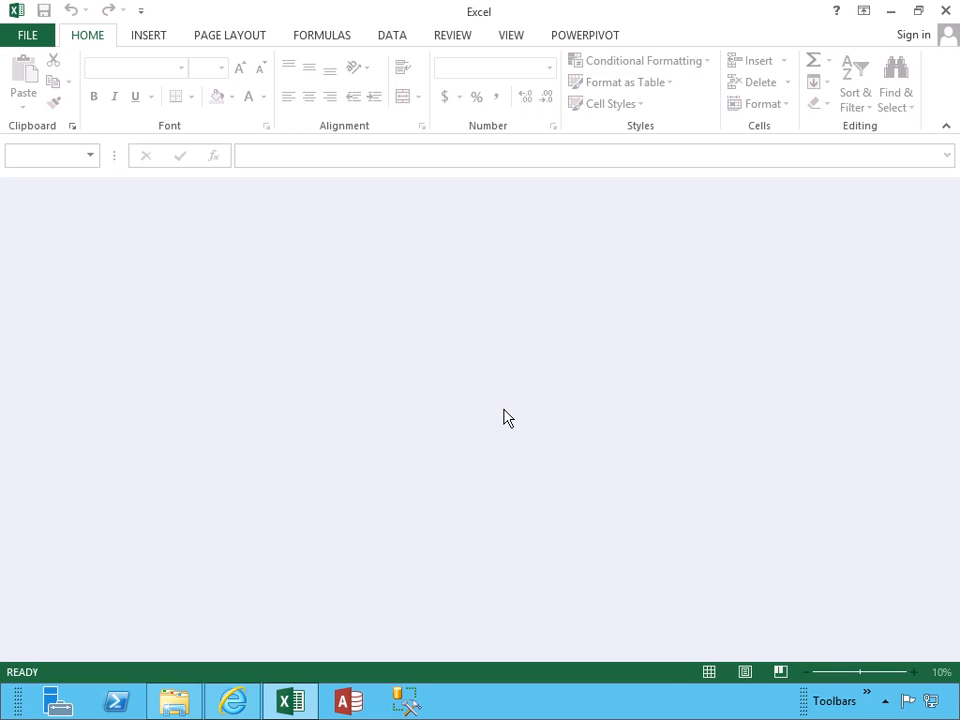
left_click(946, 12)
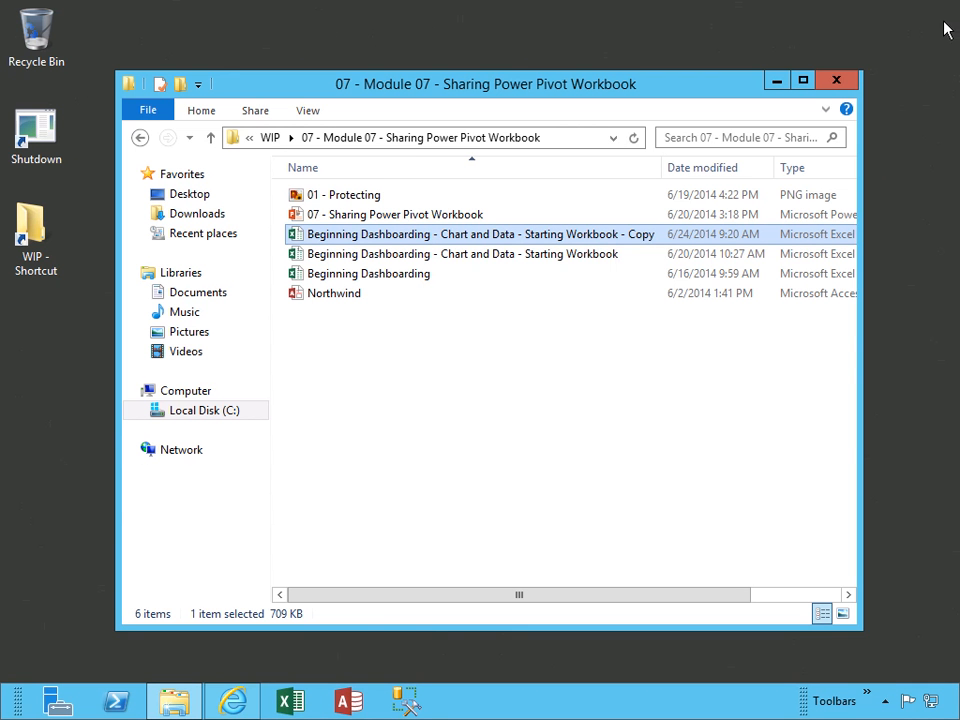
Open the encrypted copy with its password and delete Sheet1
double_click(530, 241)
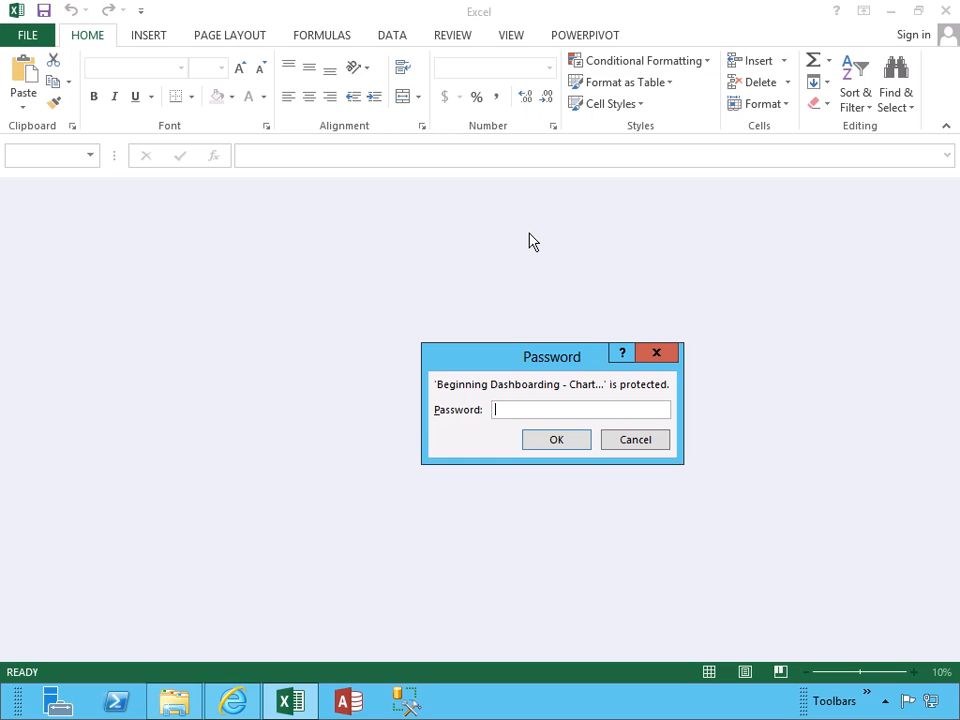
type("•••••••••")
key("Return")
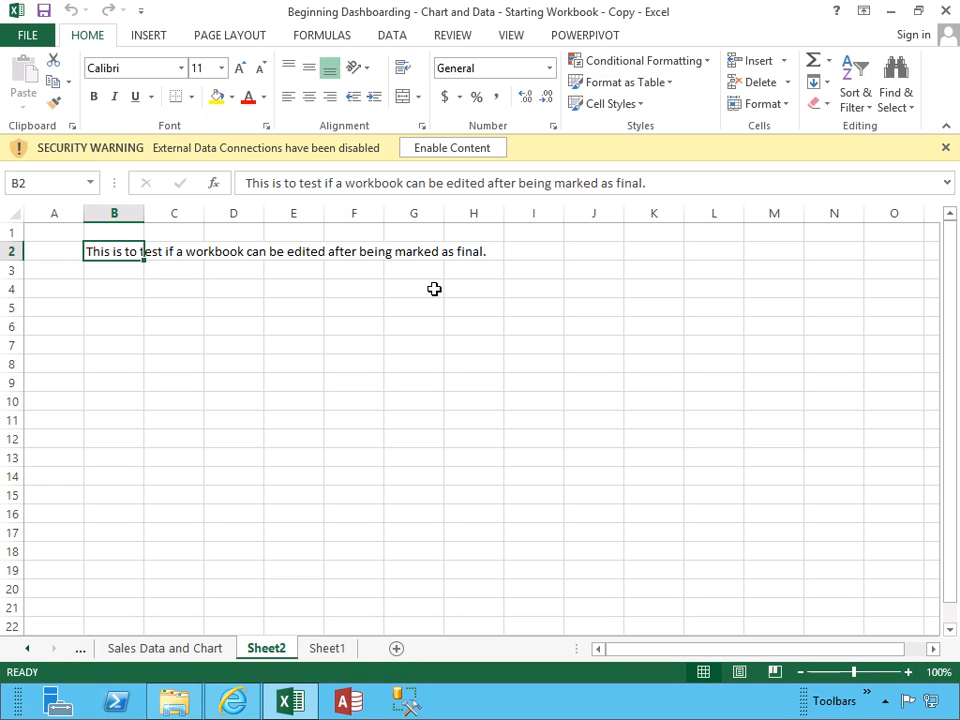
left_click(340, 652)
right_click(340, 653)
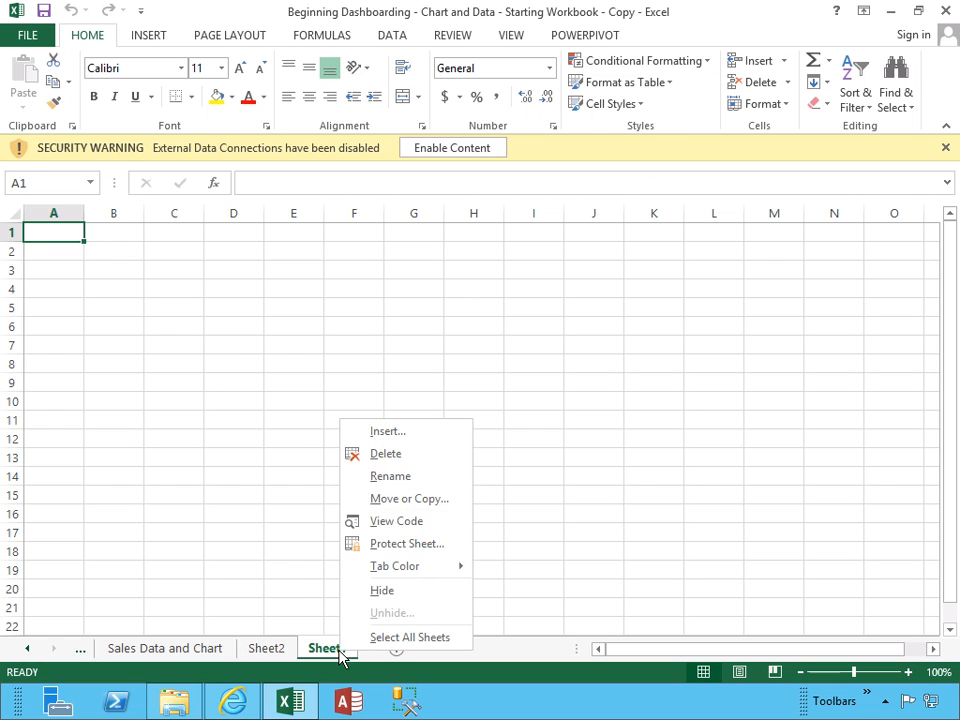
left_click(386, 454)
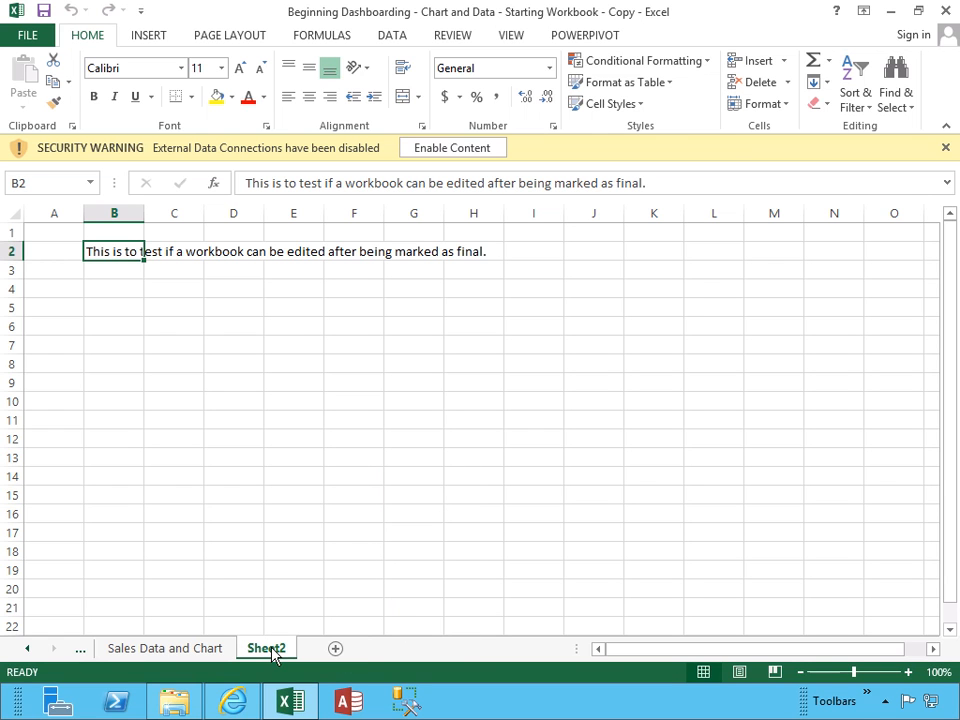
Enter 'This is after we decrypted the password.' in B3 and close Excel
left_click(130, 274)
type("This is after ")
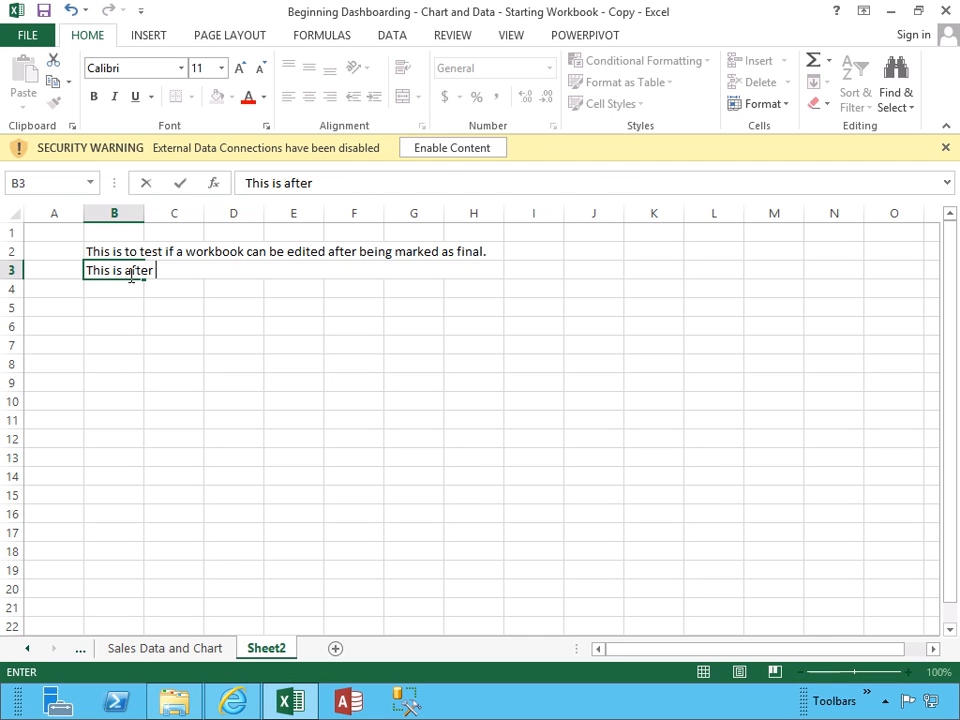
type("we decrypted the password.")
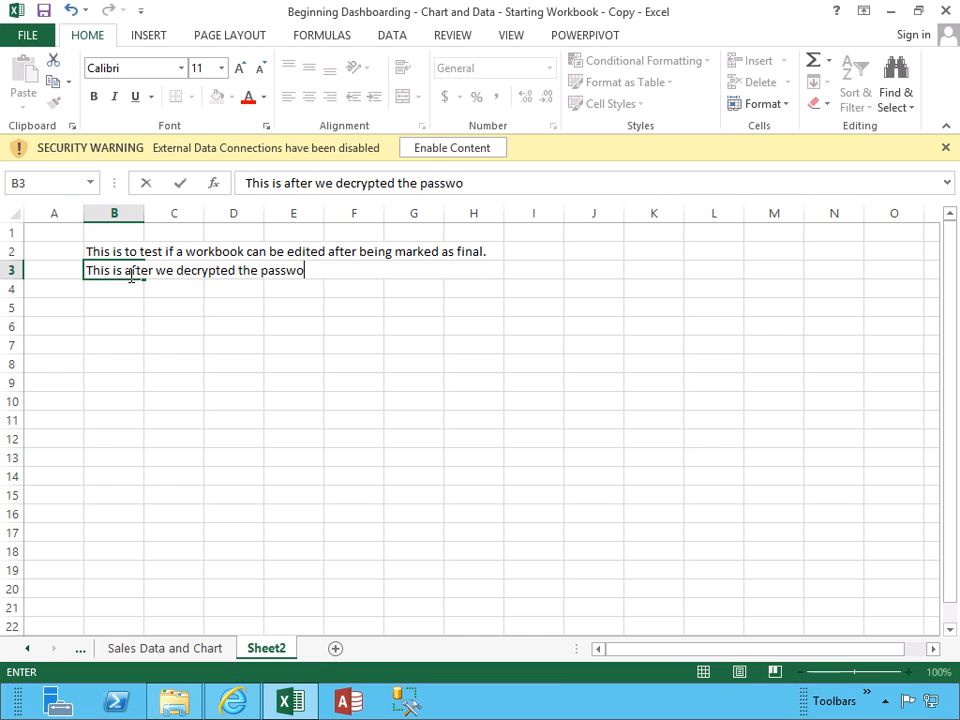
key("Return")
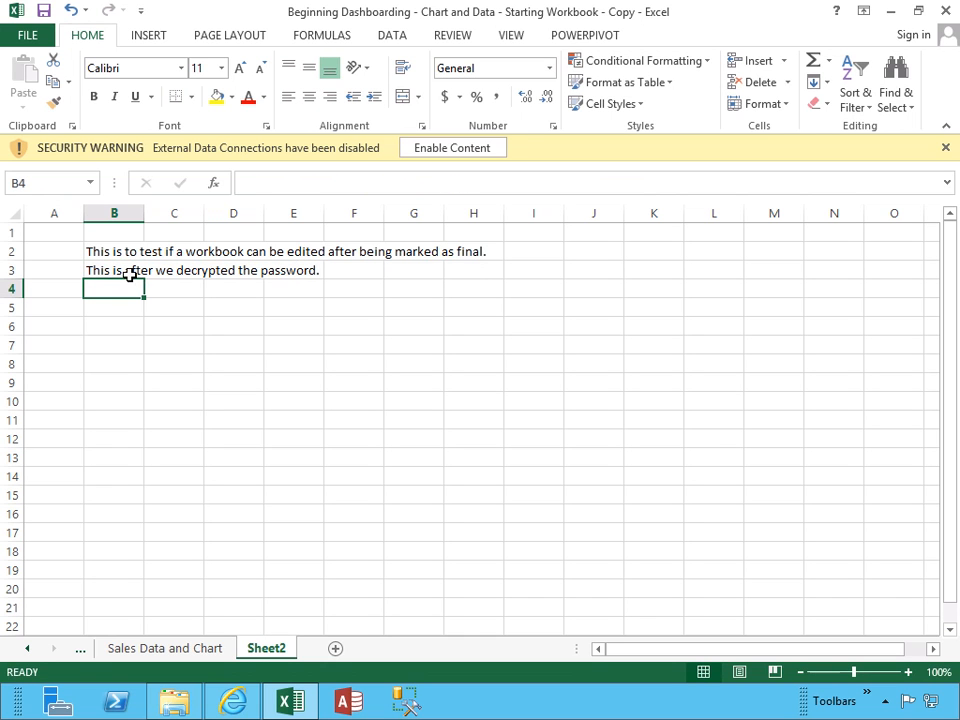
left_click(945, 10)
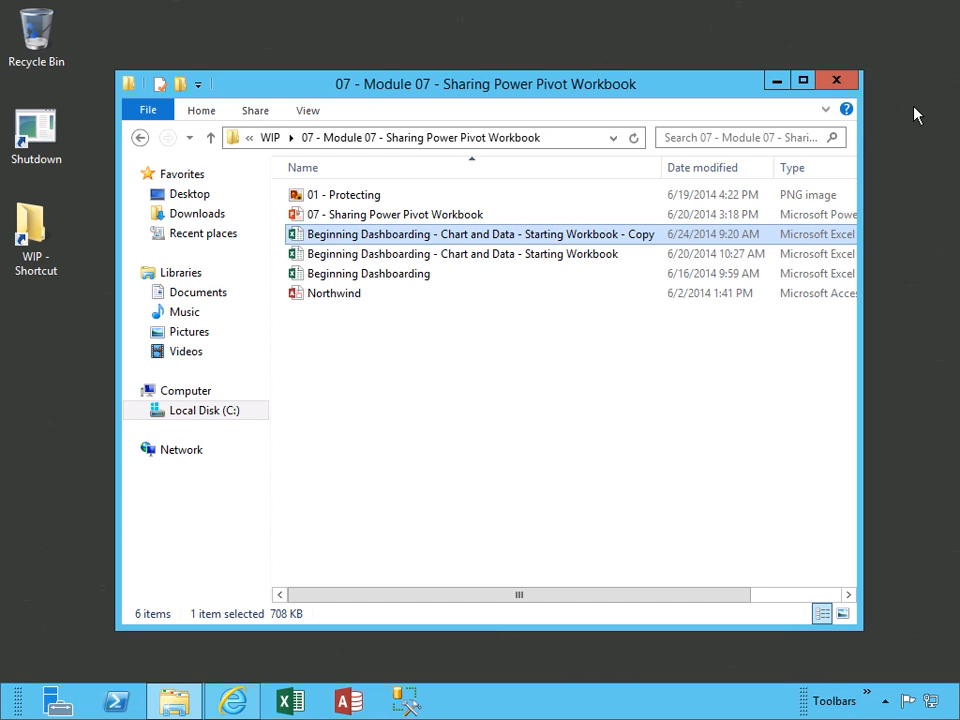
Reopen the encrypted copy with its password, view the Sales Data sheet, then return to Sheet2
double_click(569, 235)
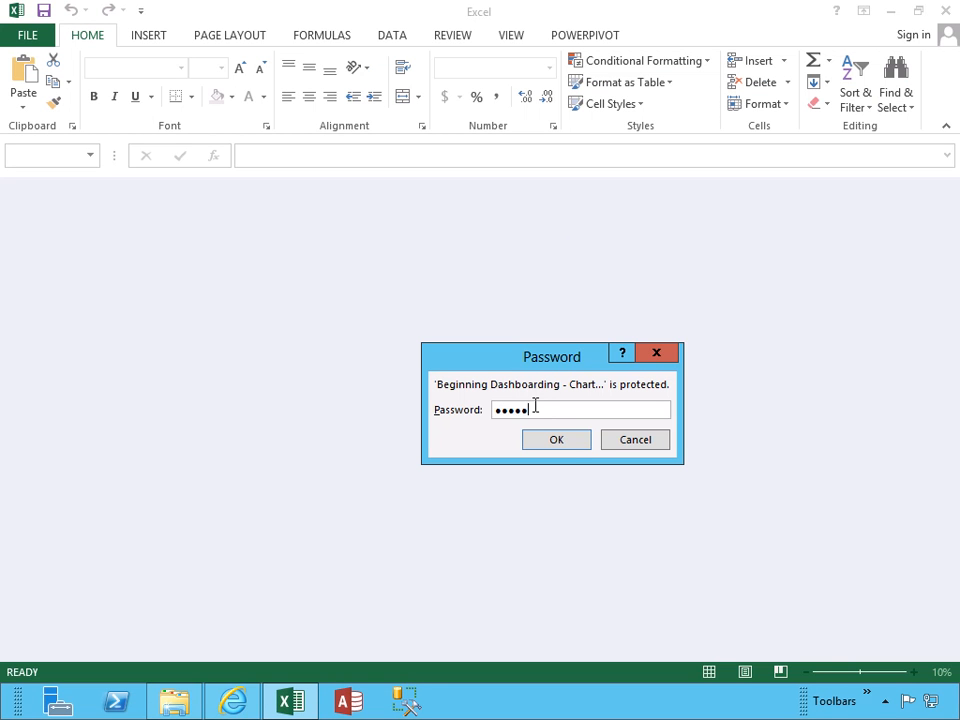
key("Return")
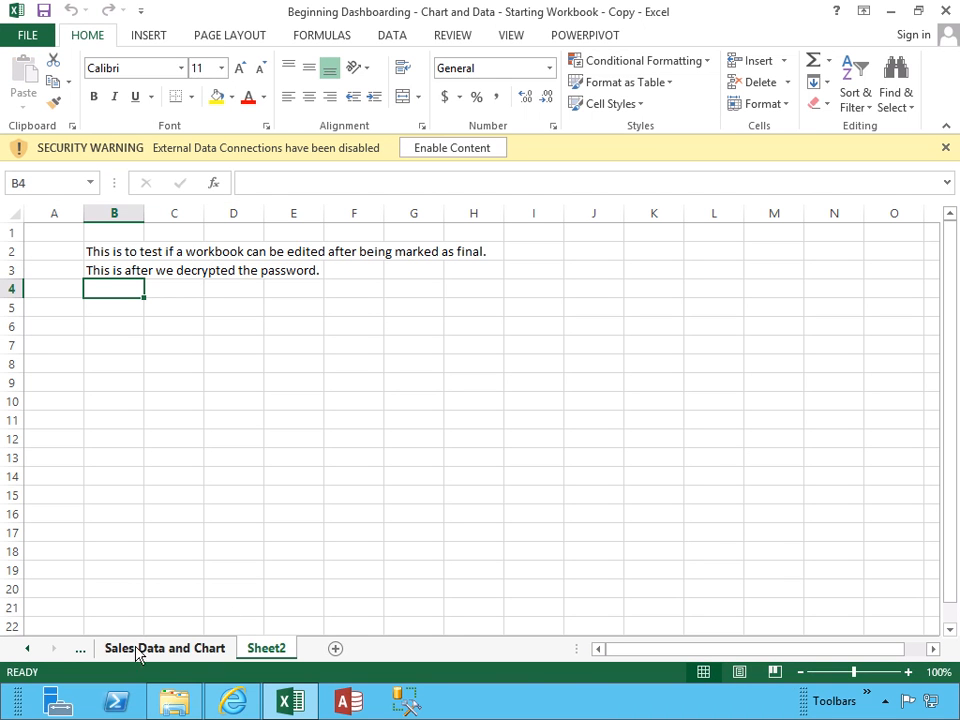
left_click(80, 650)
left_click(100, 648)
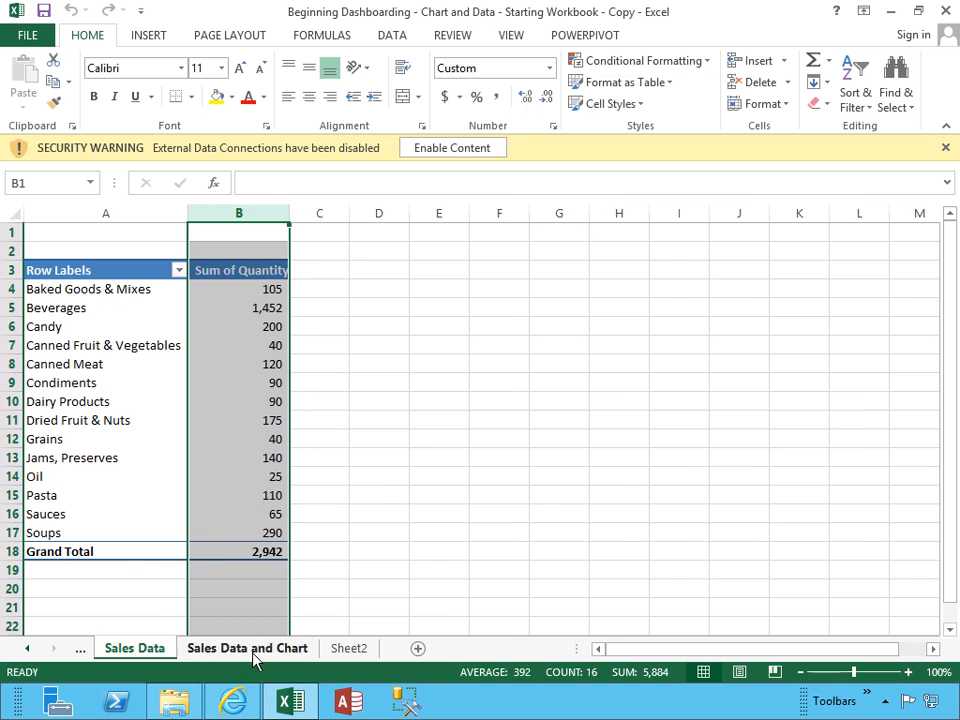
left_click(338, 652)
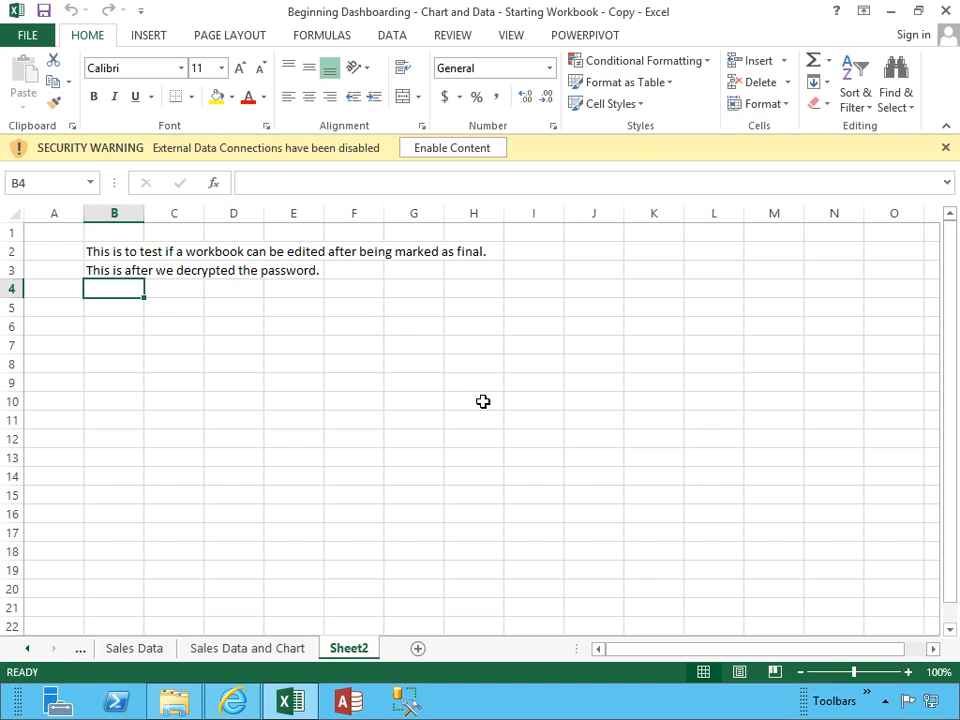
Protect Sheet2 with a password, disallowing selection of locked and unlocked cells, and save
left_click(30, 36)
left_click(240, 418)
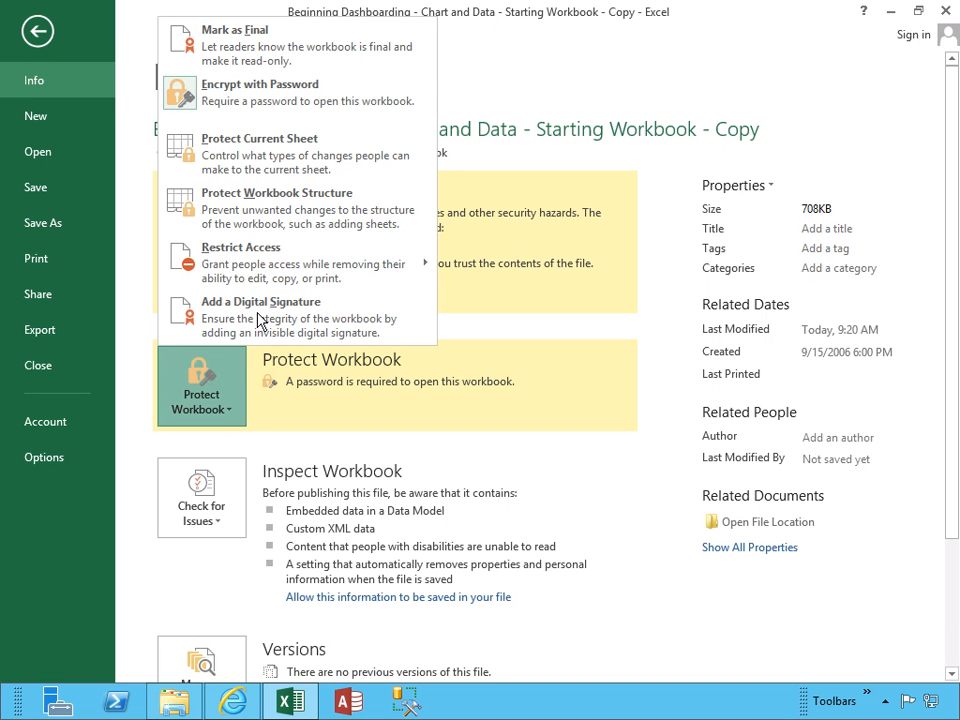
left_click(270, 163)
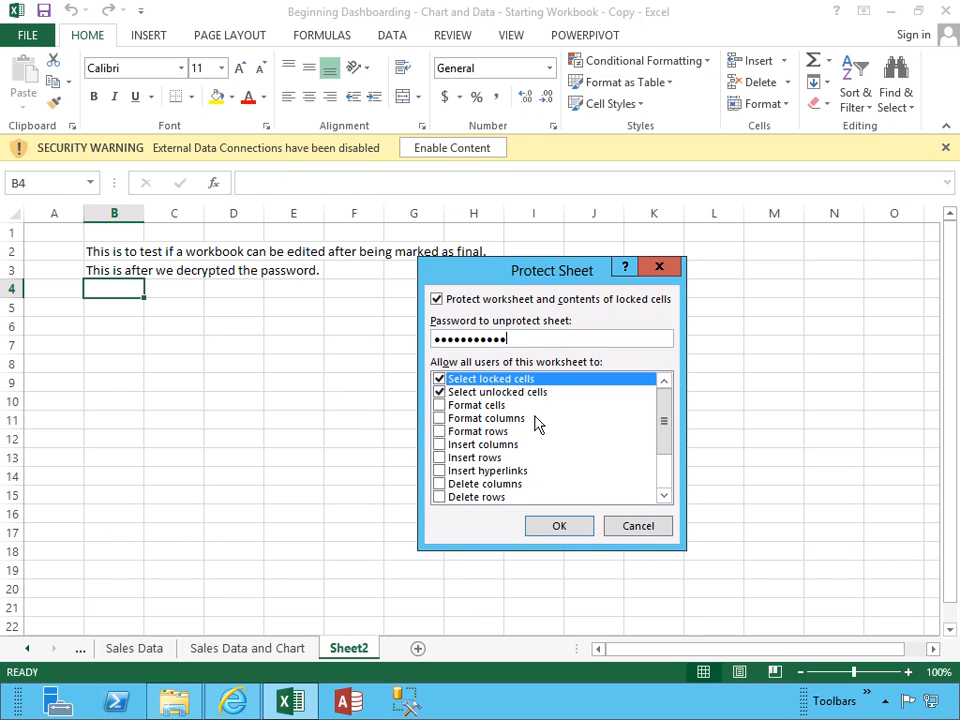
mouse_move(664, 409)
left_mouse_down()
mouse_move(662, 472)
mouse_move(664, 386)
left_mouse_up()
left_click(439, 379)
left_click(439, 392)
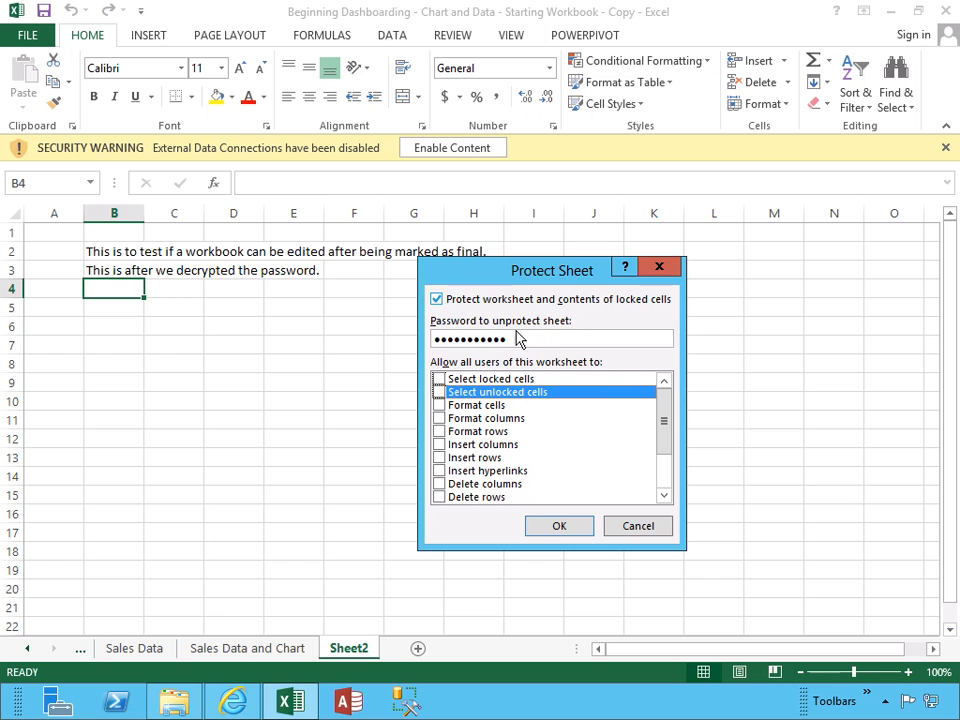
left_click(559, 525)
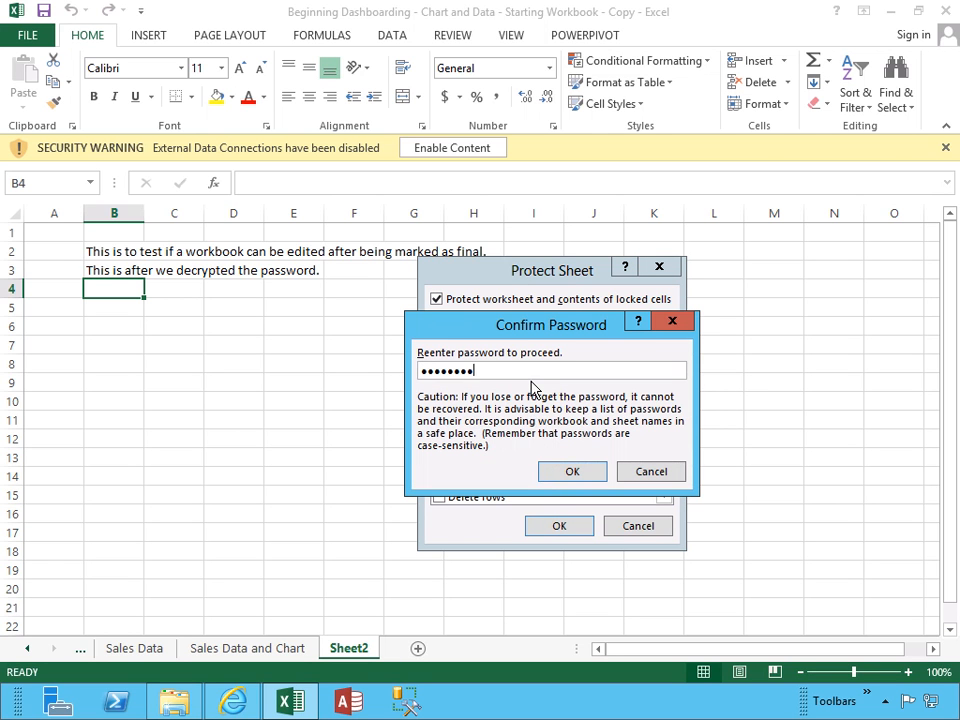
key("Return")
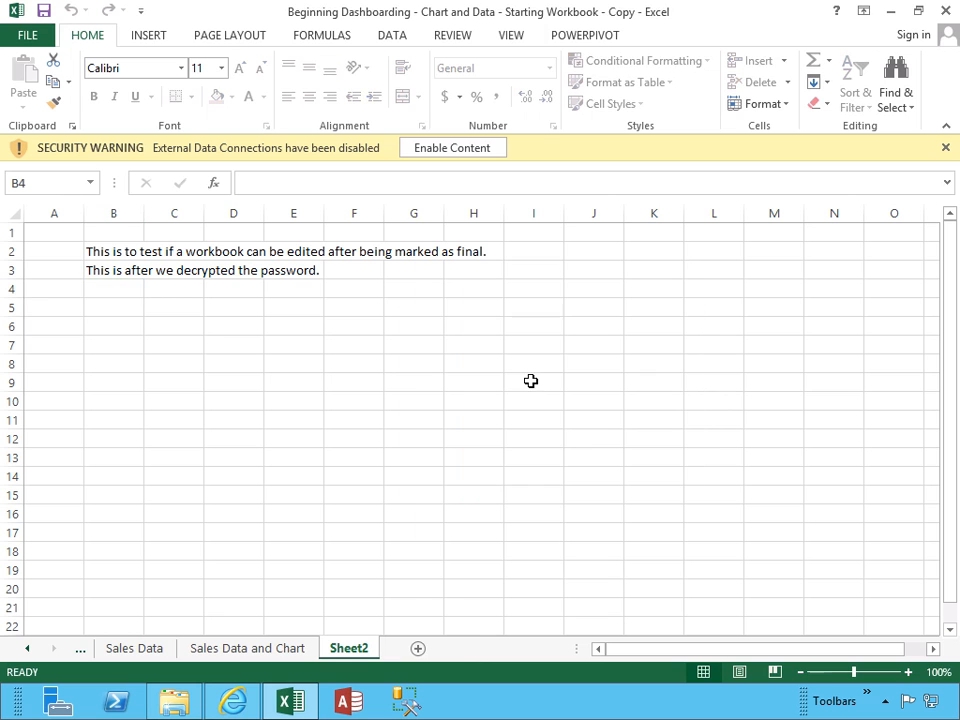
left_click(44, 12)
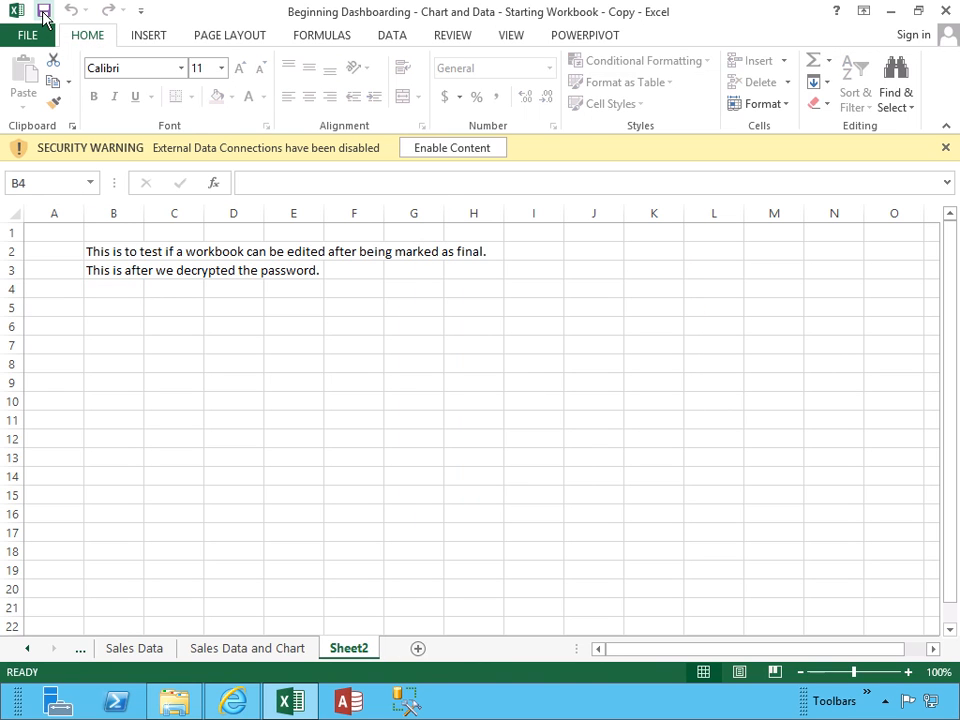
Reopen the password-protected workbook copy and enable its external data connections
left_click(945, 12)
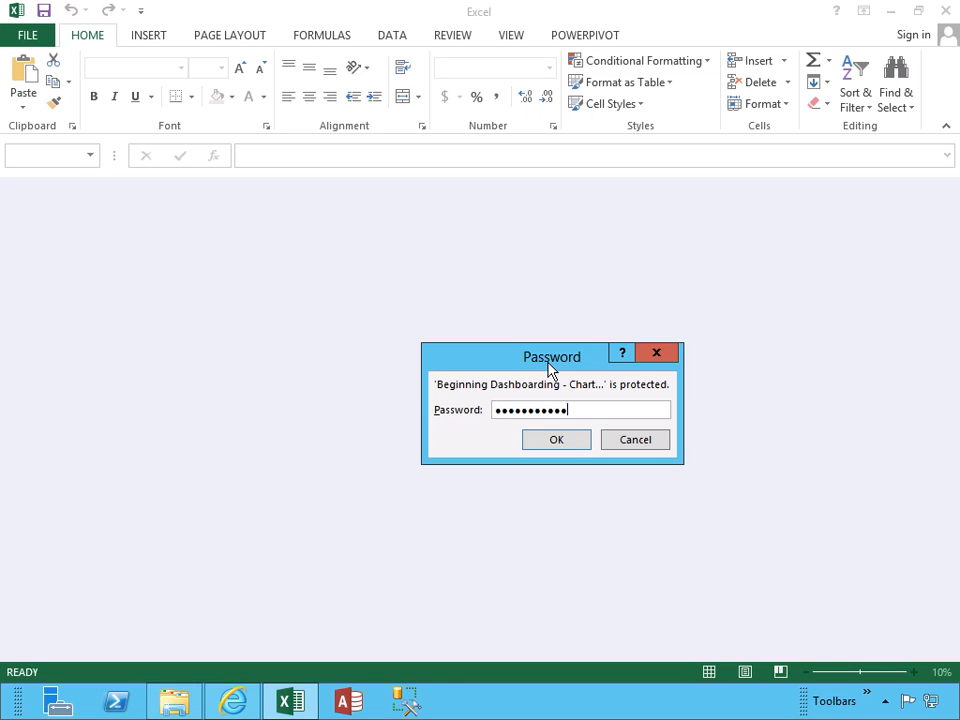
key("Return")
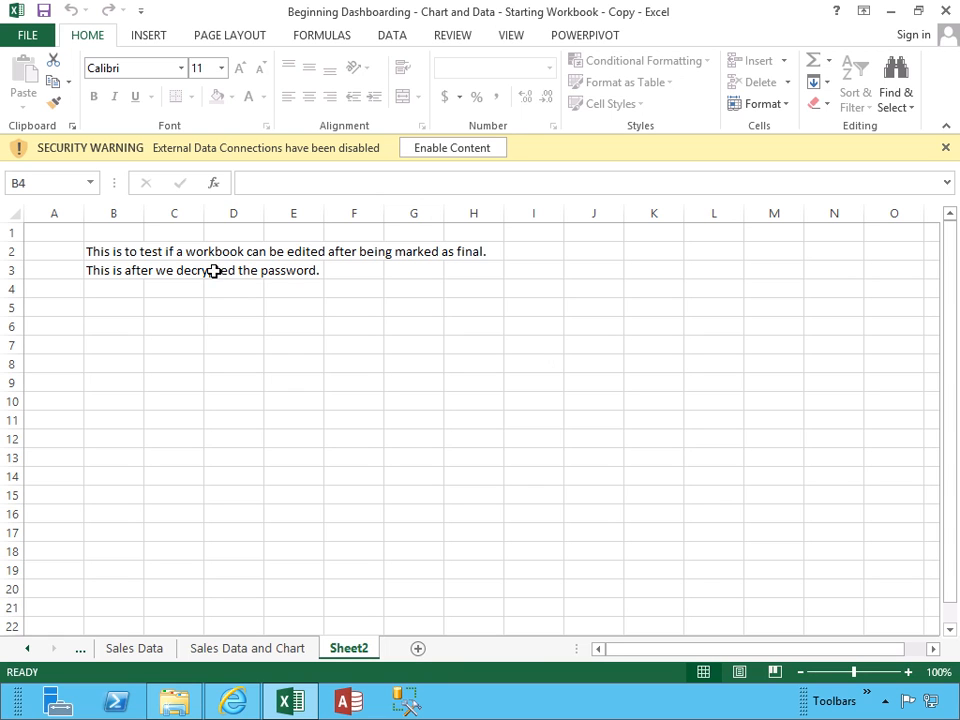
left_click(432, 150)
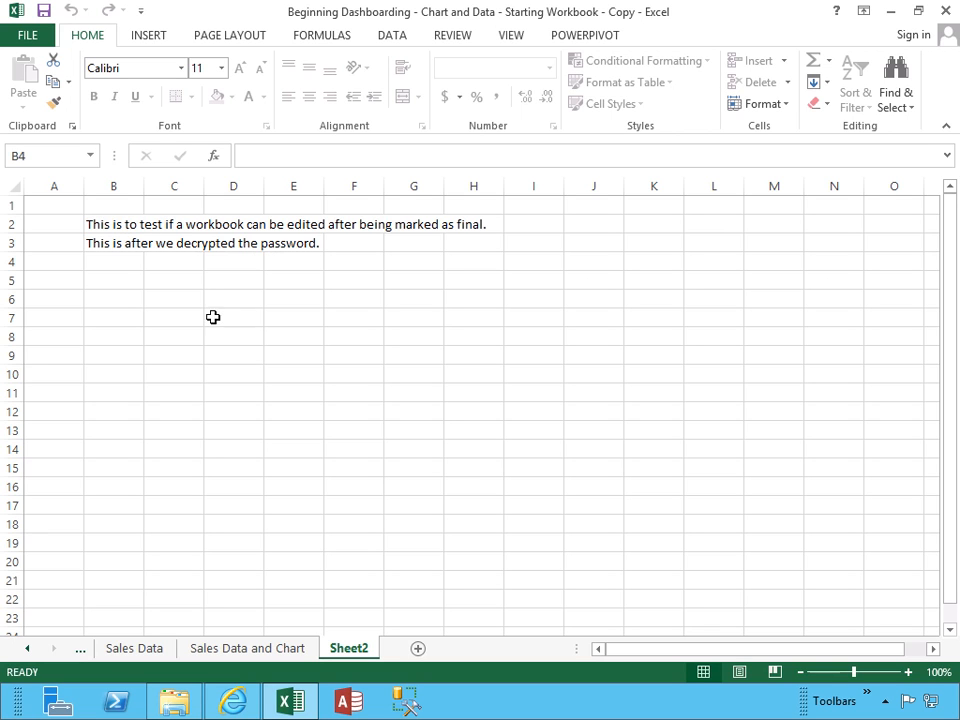
Delete Sheet2, confirming the permanent removal, to leave the Sales Data and Chart sheet
right_click(354, 654)
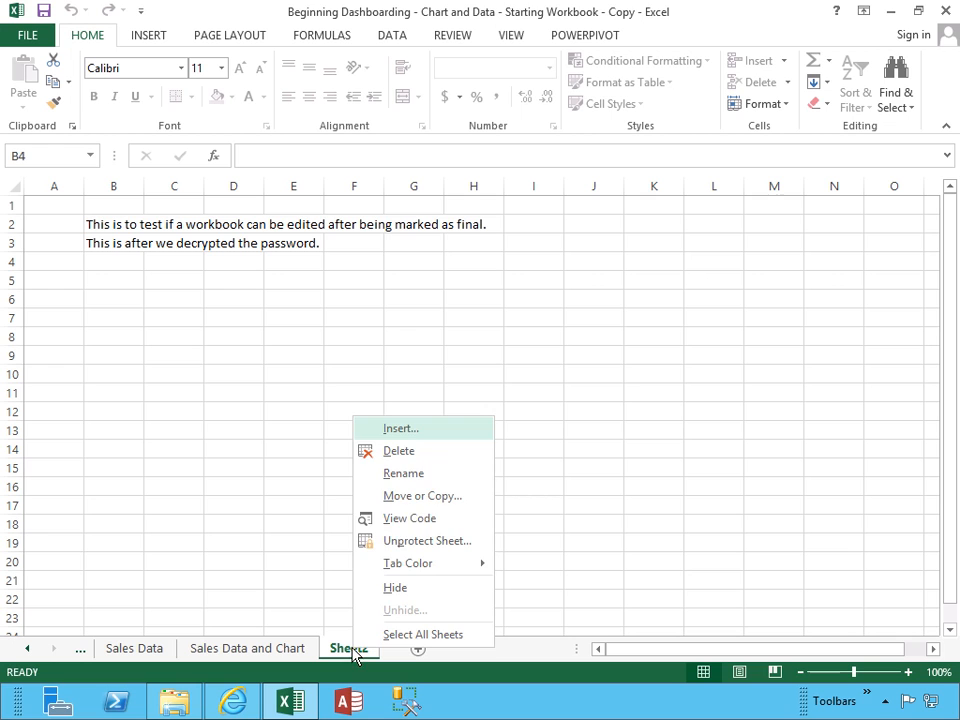
left_click(396, 452)
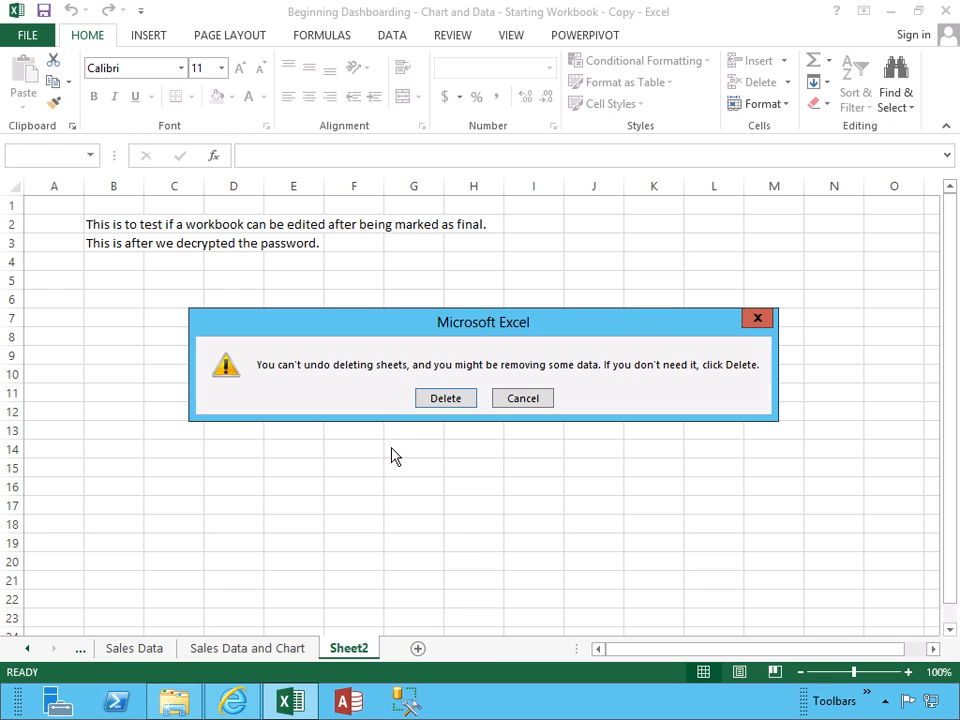
left_click(445, 400)
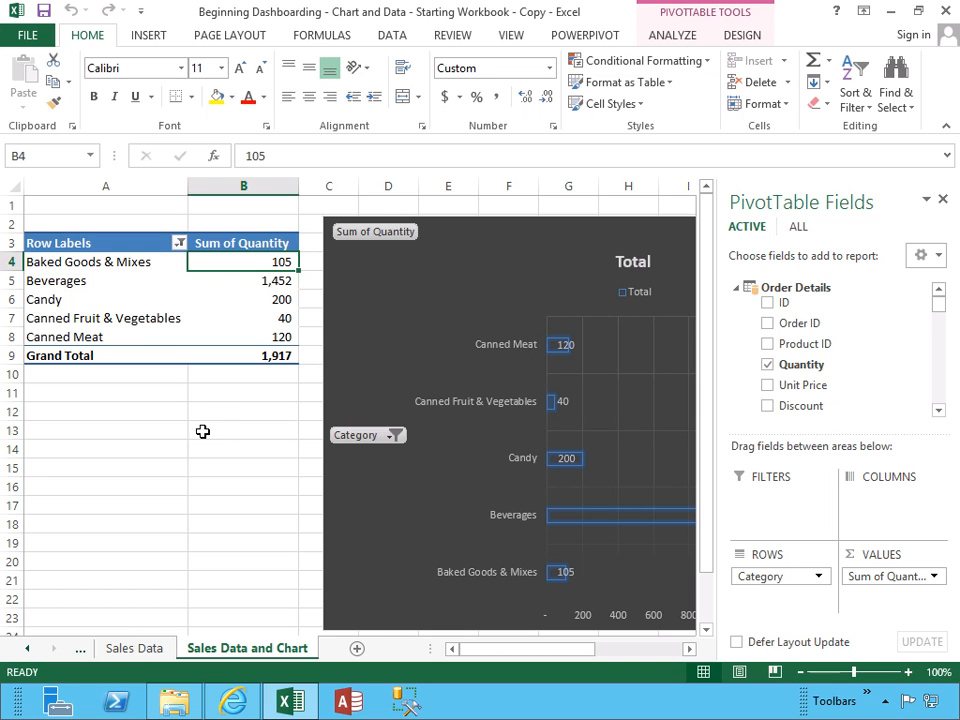
Protect the workbook structure with a password, re-entering it to confirm
left_click(30, 36)
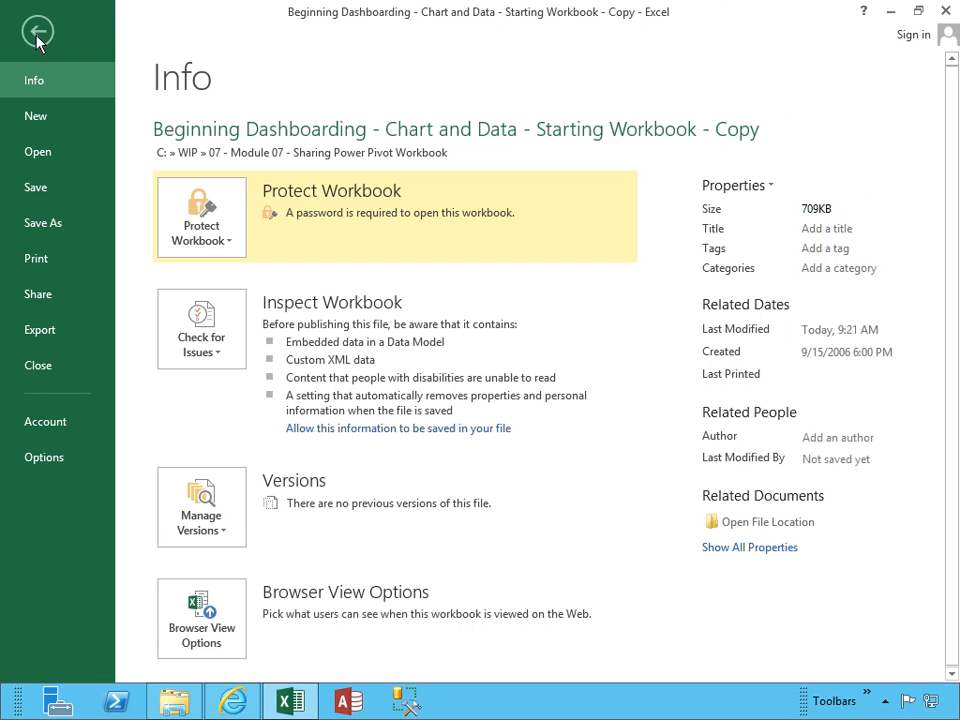
left_click(215, 249)
left_click(251, 452)
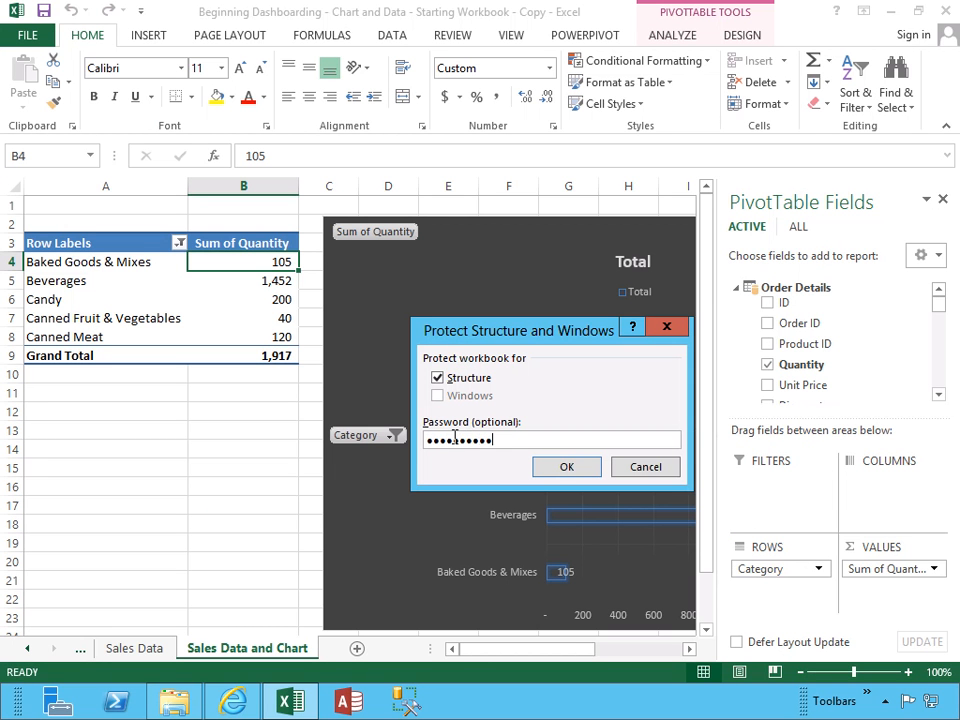
left_click(567, 472)
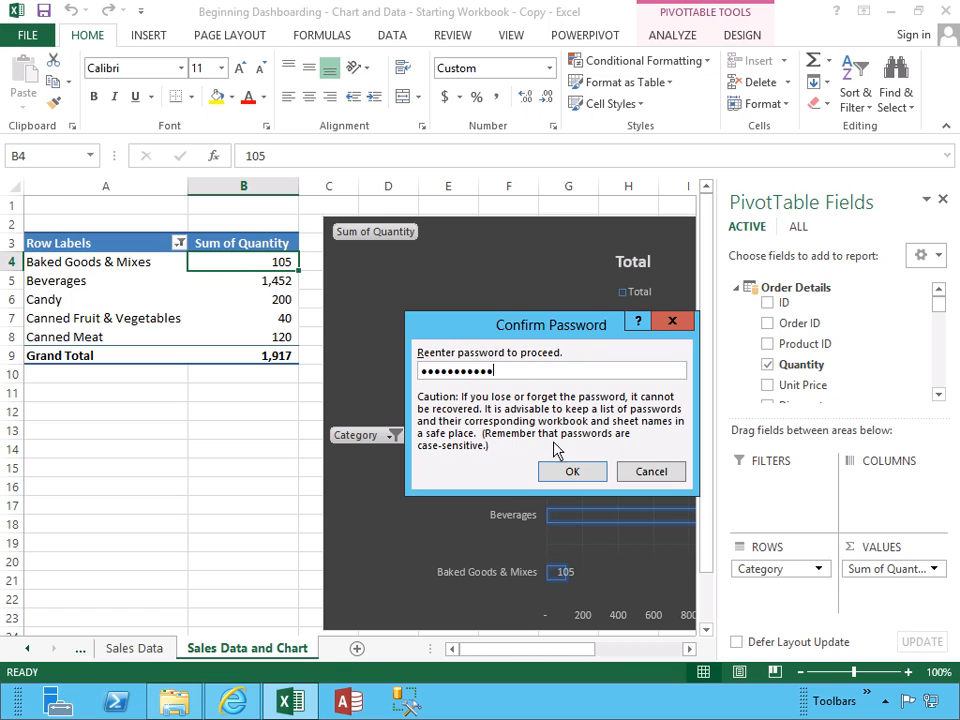
left_click(569, 472)
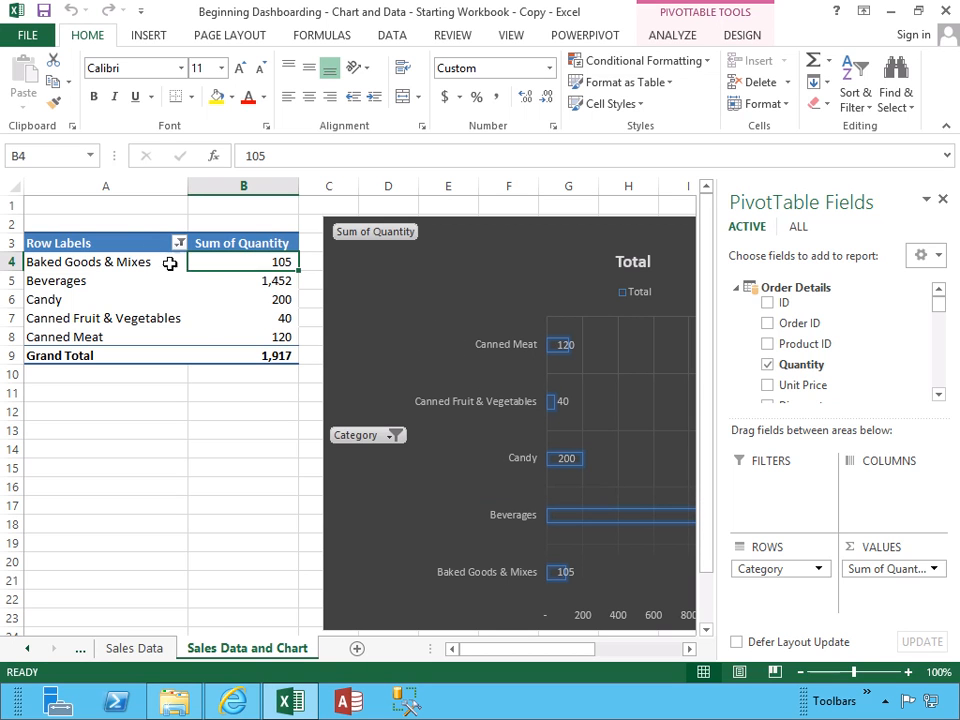
left_click(133, 208)
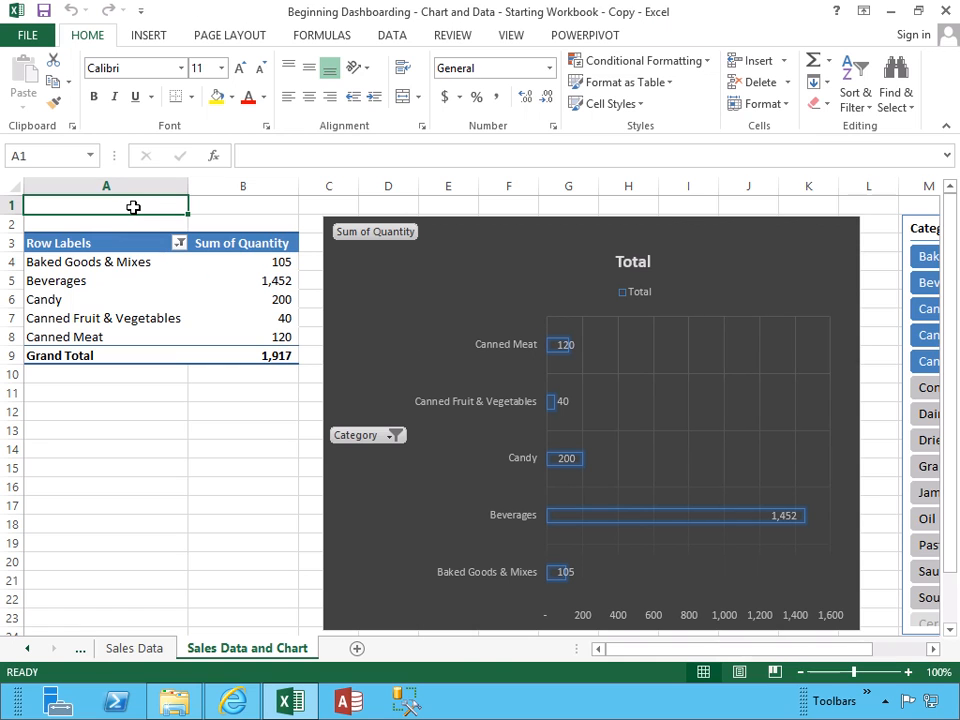
Try deleting empty row 1, then save, close and reopen the workbook with its password
right_click(11, 205)
left_click(76, 362)
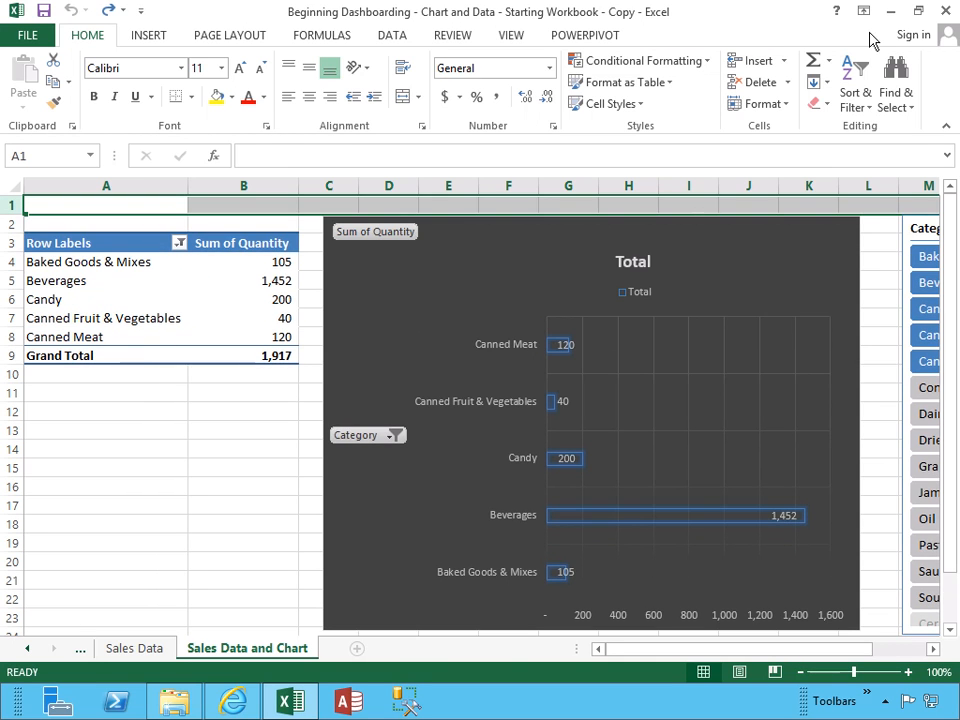
left_click(946, 10)
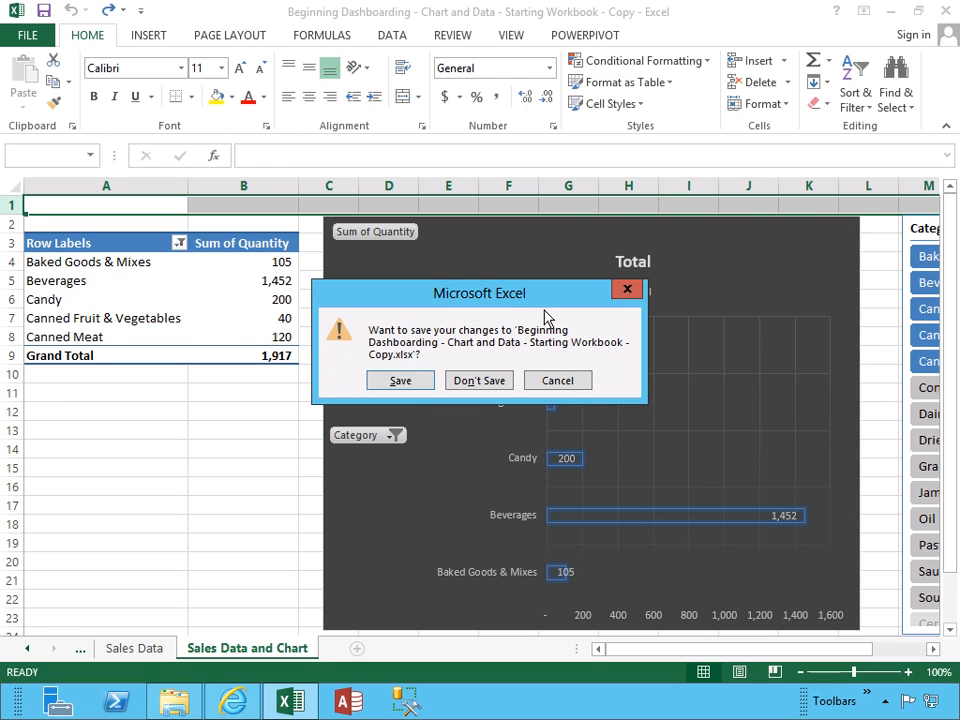
left_click(401, 380)
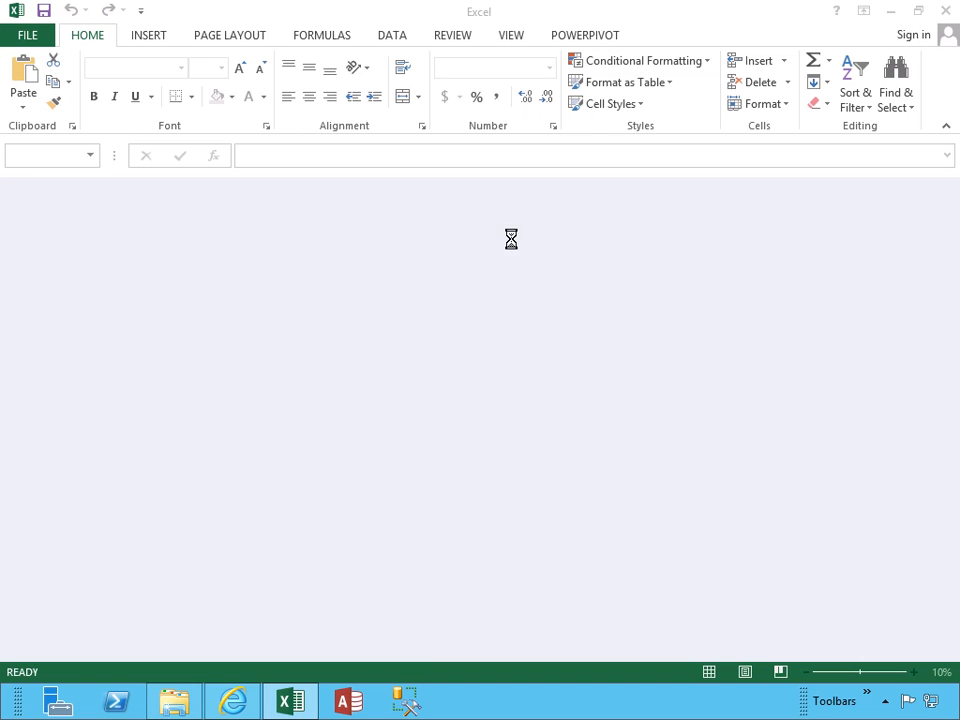
key("Return")
Delete row 11 and remove the pivot chart from Sales Data and Chart
left_click(13, 392)
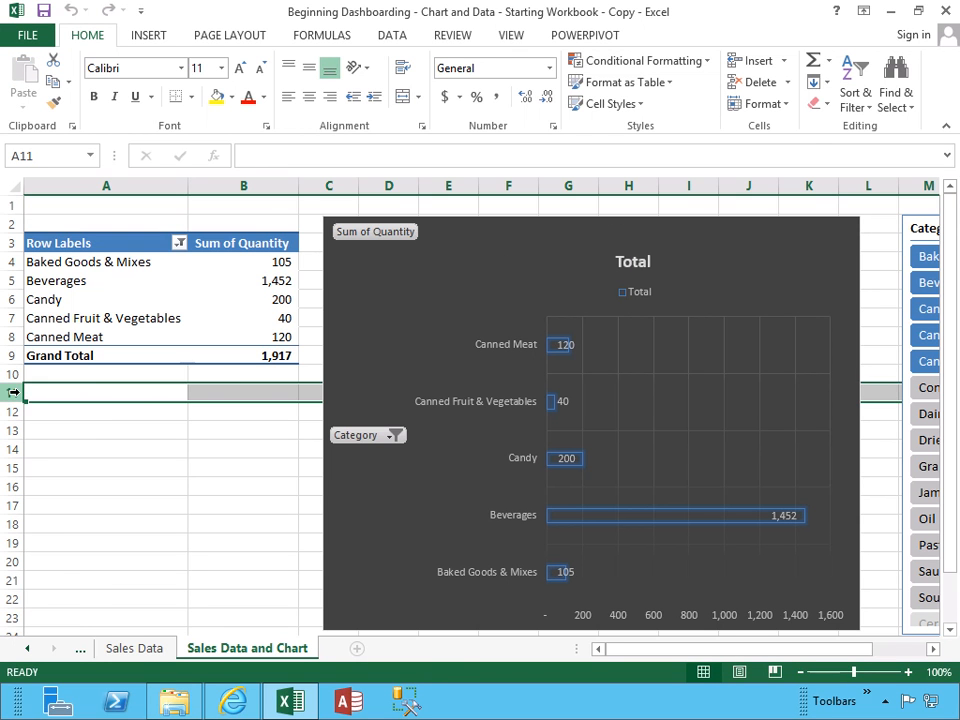
right_click(13, 392)
left_click(47, 546)
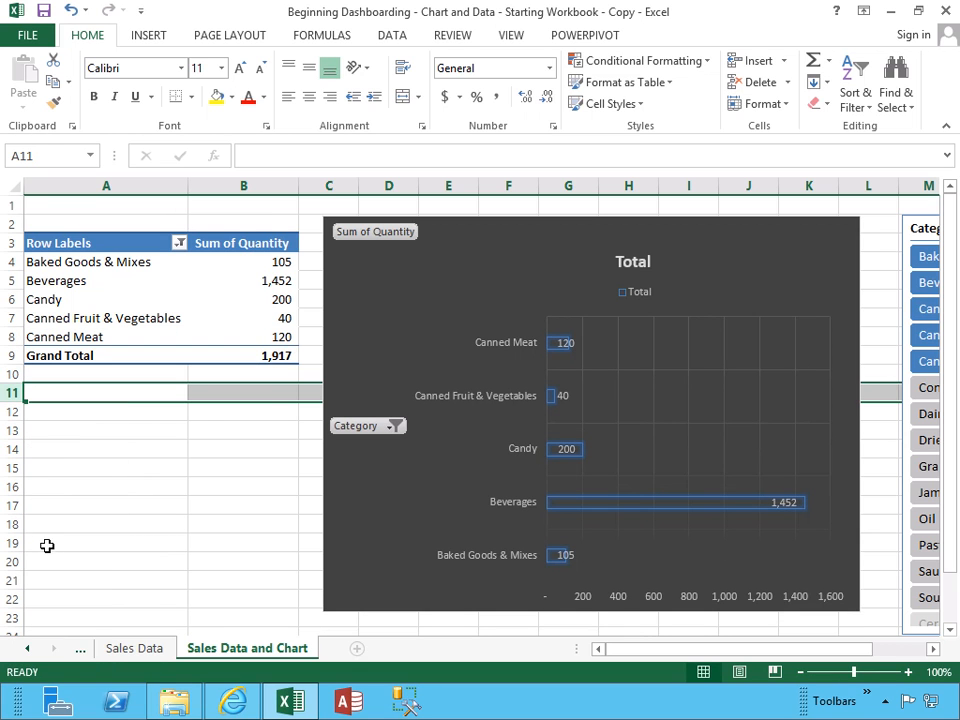
left_click(390, 263)
key("Delete")
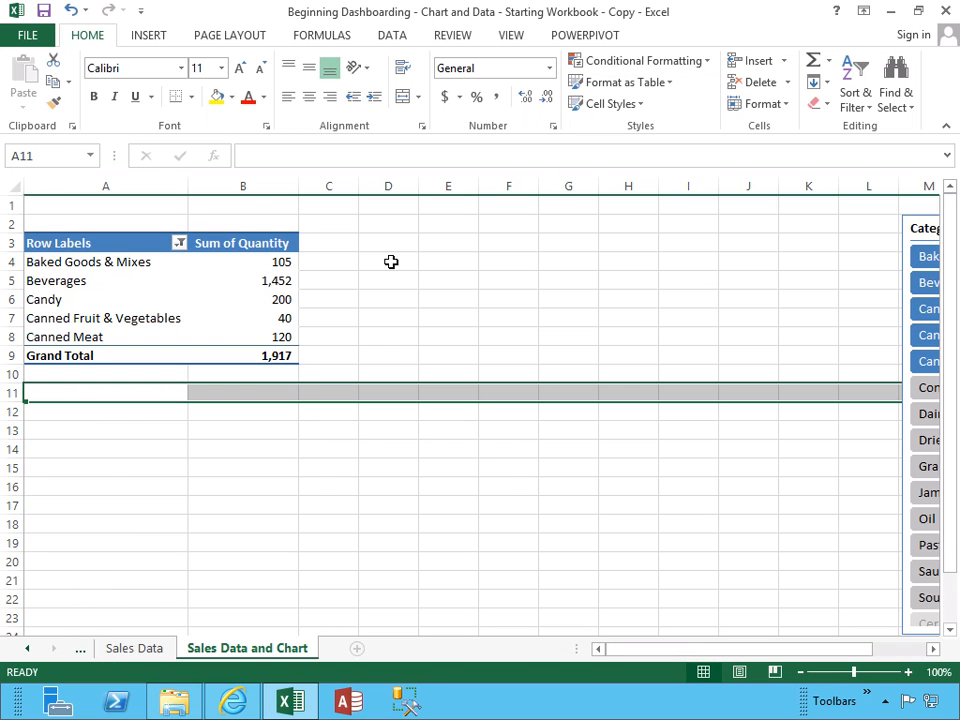
Attempt to delete column B and dismiss the PivotTable warning that blocks it
left_click(104, 243)
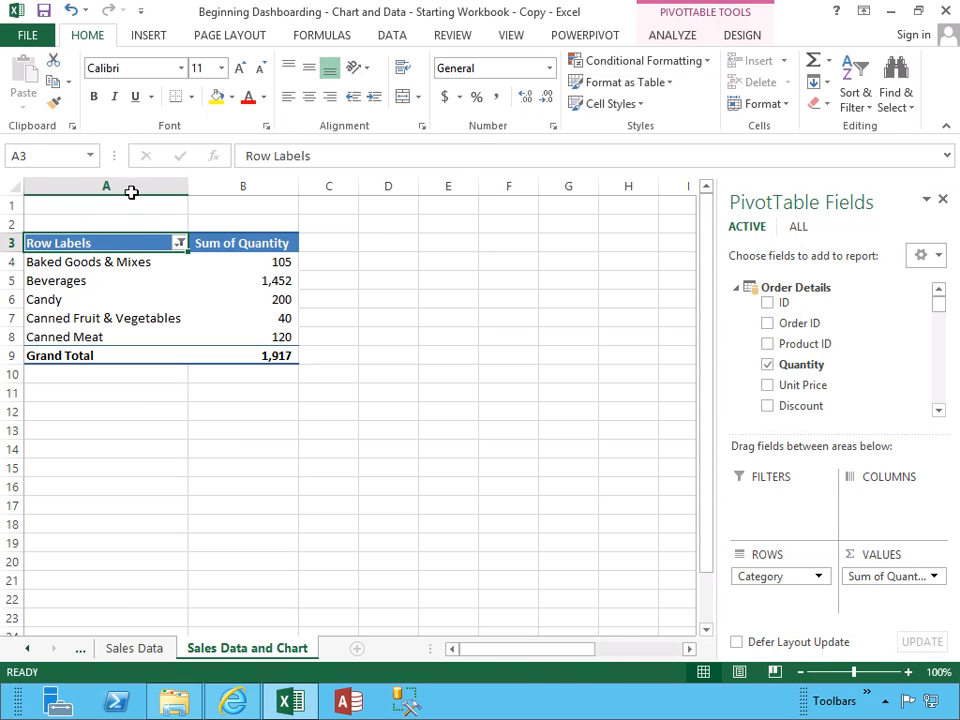
left_click(245, 189)
right_click(247, 192)
left_click(296, 349)
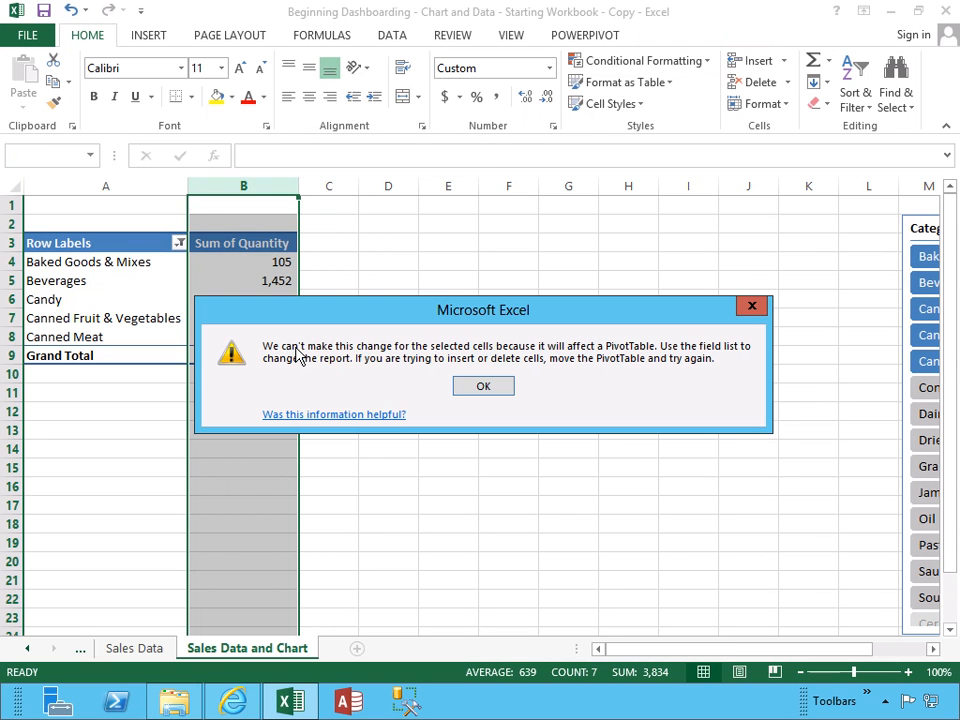
left_click(480, 388)
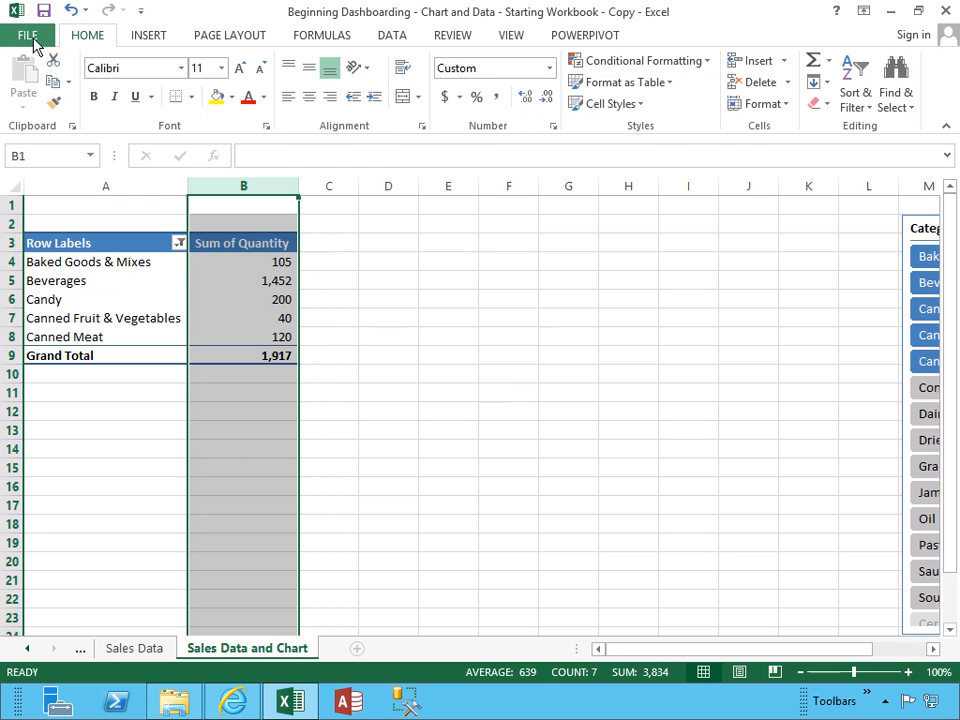
Review the workbook protection options without changes, then restore the deleted pivot chart
left_click(30, 37)
left_click(231, 249)
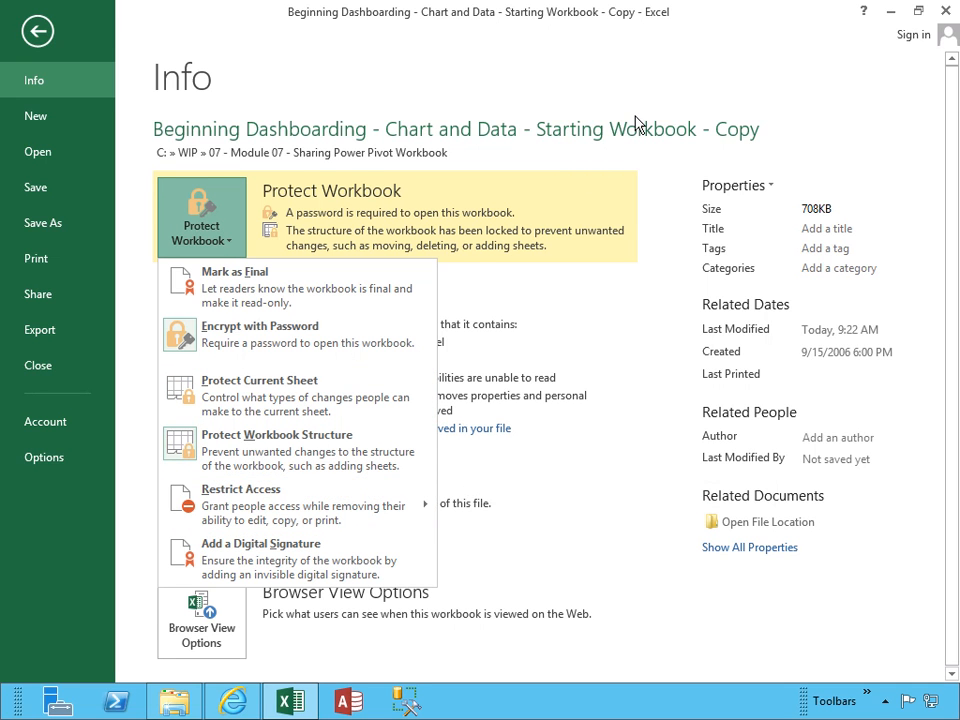
left_click(388, 105)
left_click(38, 31)
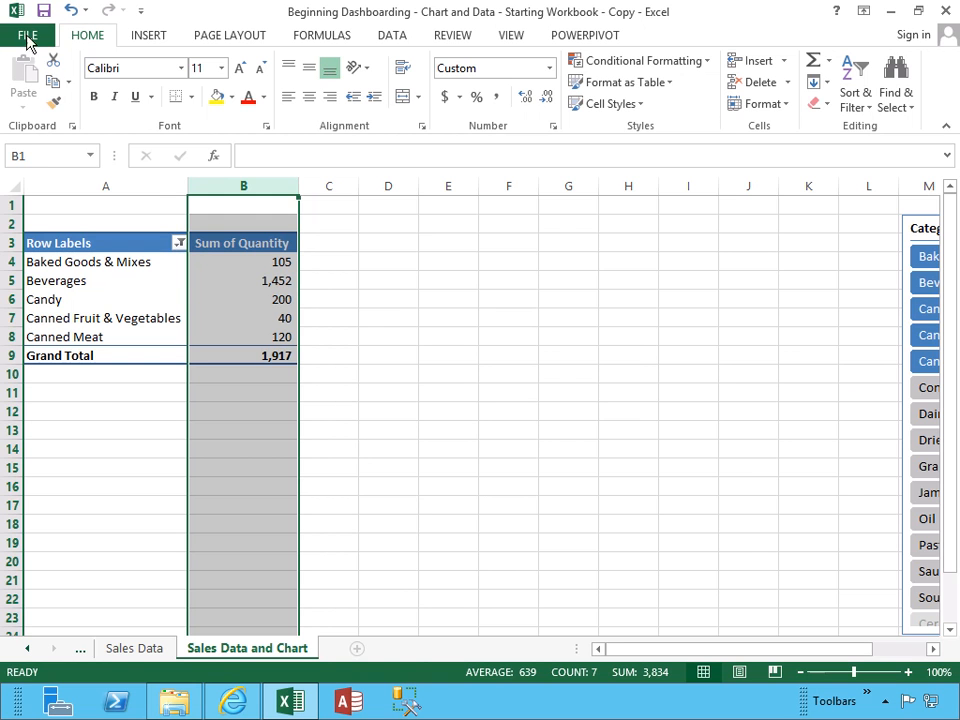
key("alt+F1")
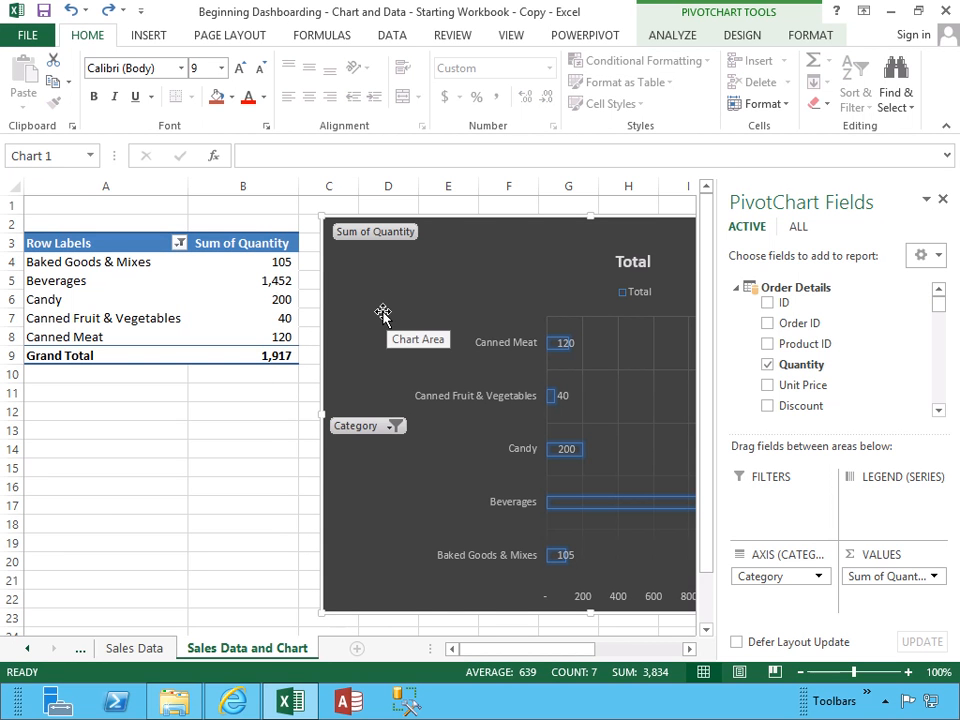
Save the workbook as a minimum-size PDF in its current folder
left_click(14, 36)
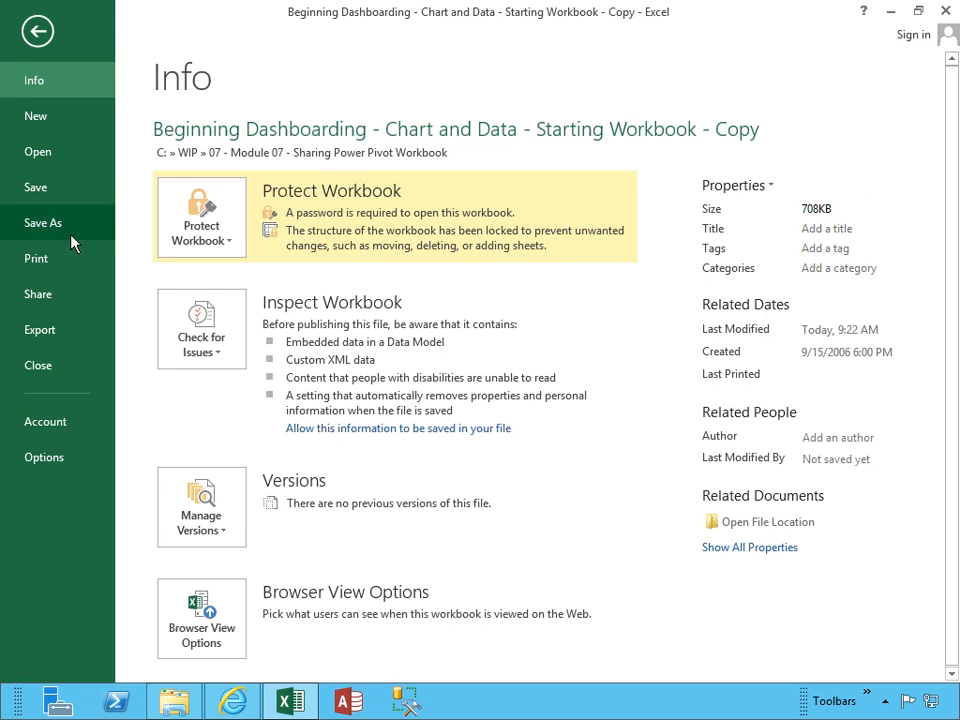
left_click(43, 228)
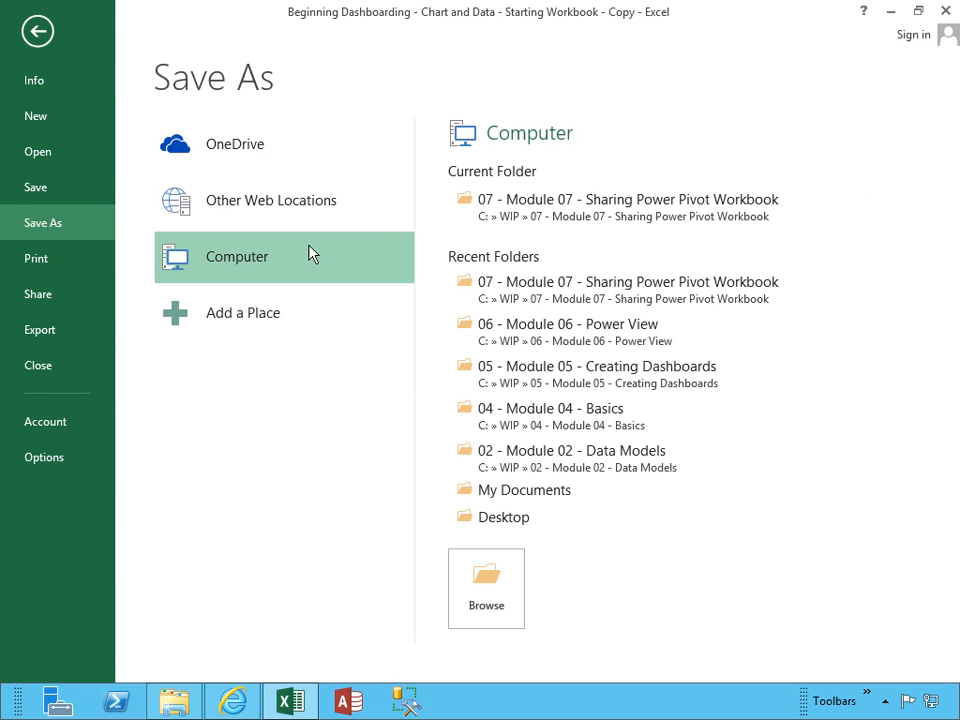
left_click(591, 215)
left_click(322, 348)
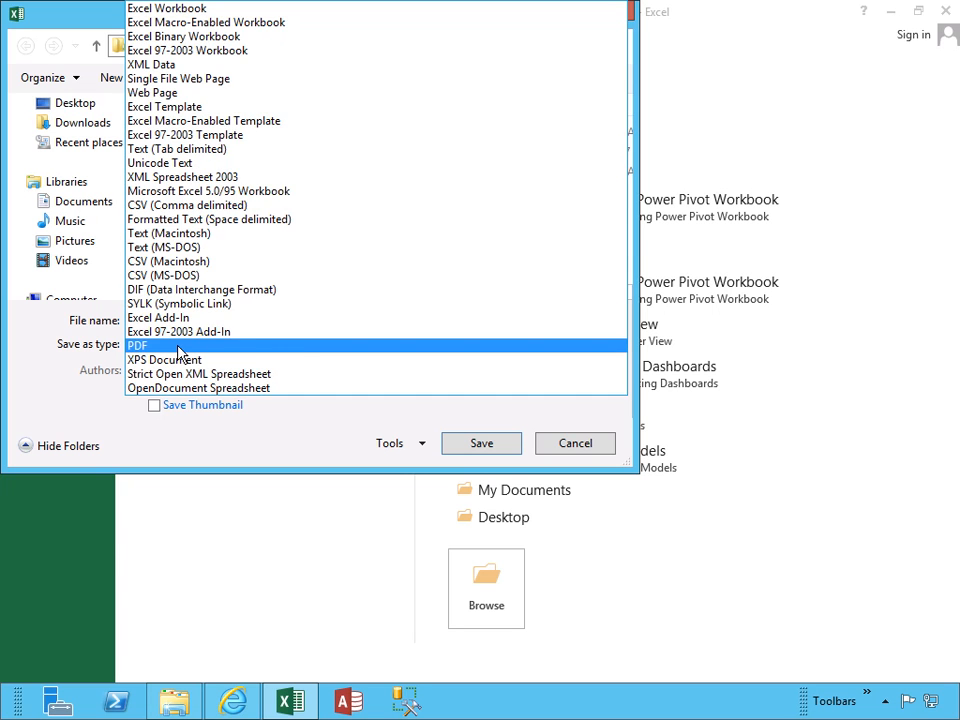
left_click(180, 350)
left_click(495, 320)
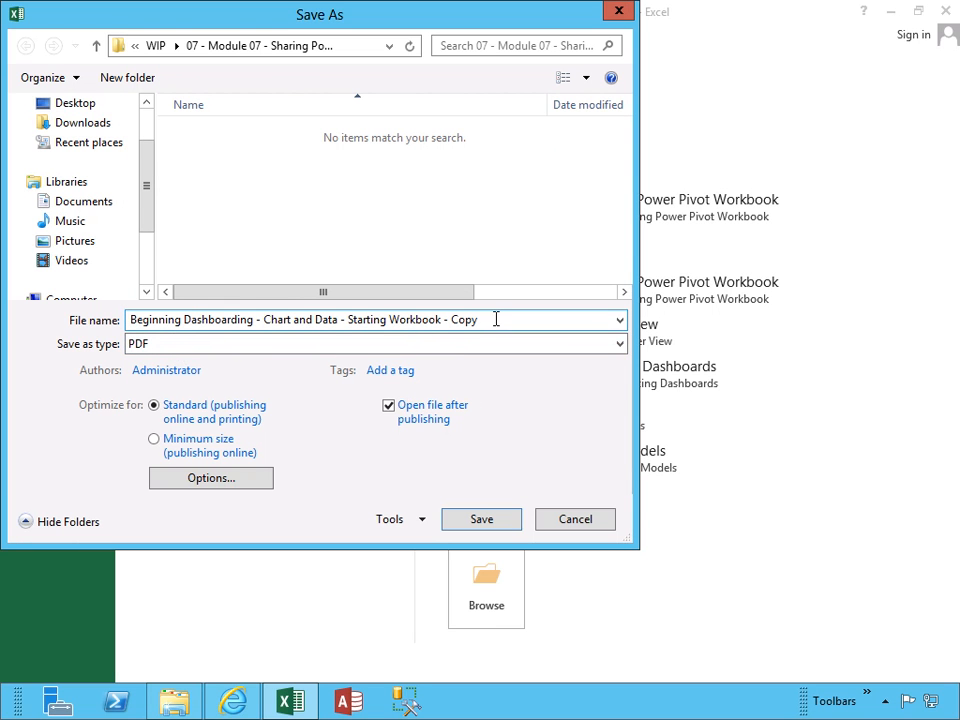
left_click(190, 448)
left_click(476, 521)
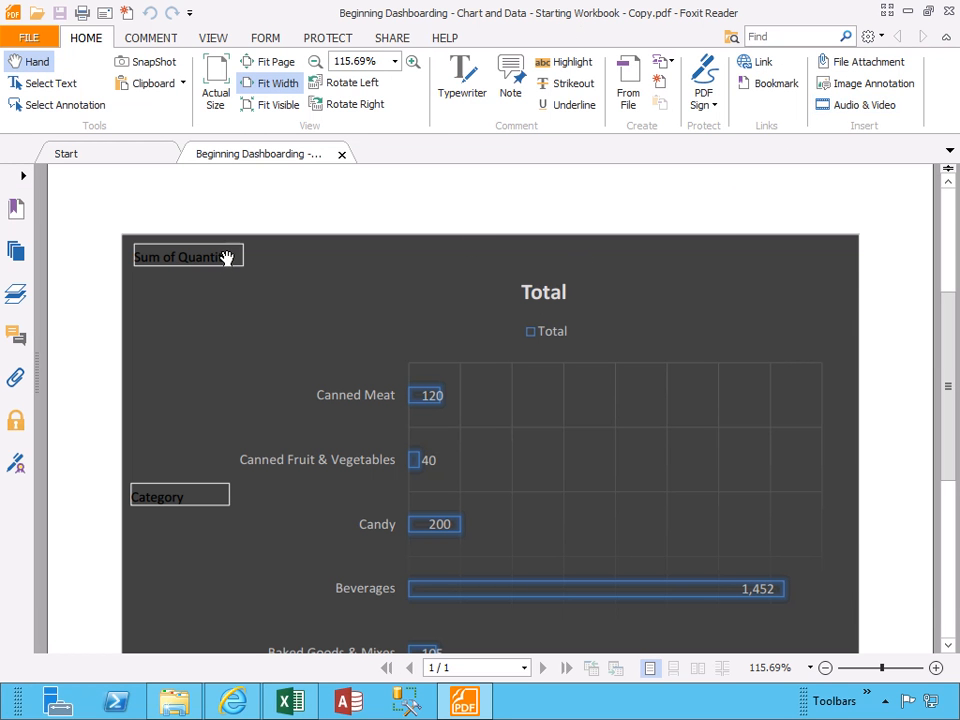
Scroll through the one-page PDF to review the Total pivot bar chart of quantities by category
scroll(228, 251, "down", 5)
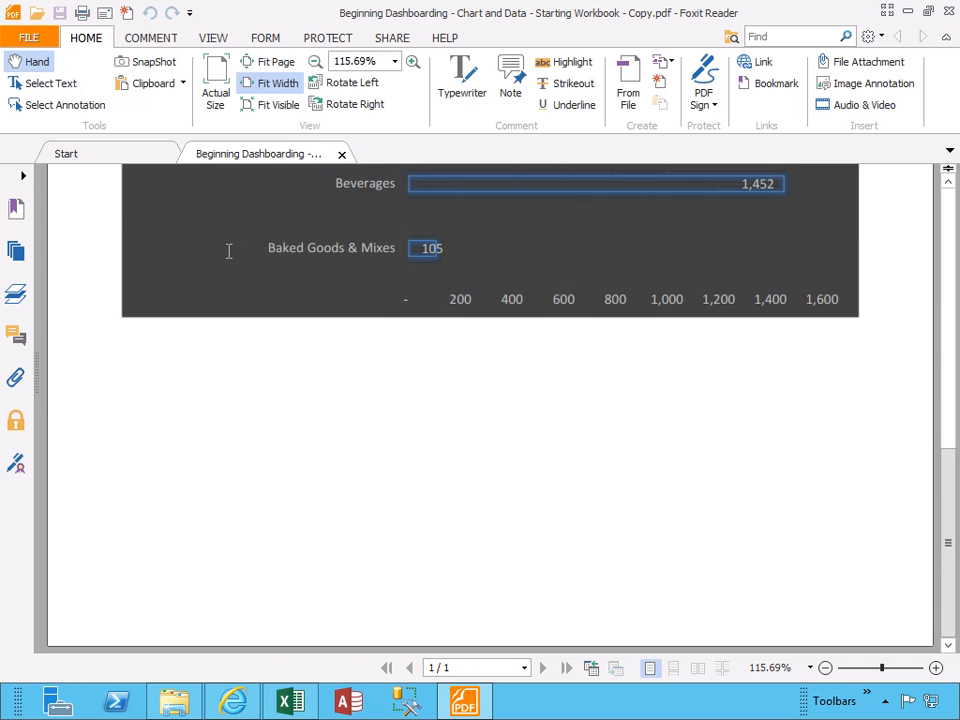
scroll(228, 251, "up", 3)
scroll(228, 251, "up", 5)
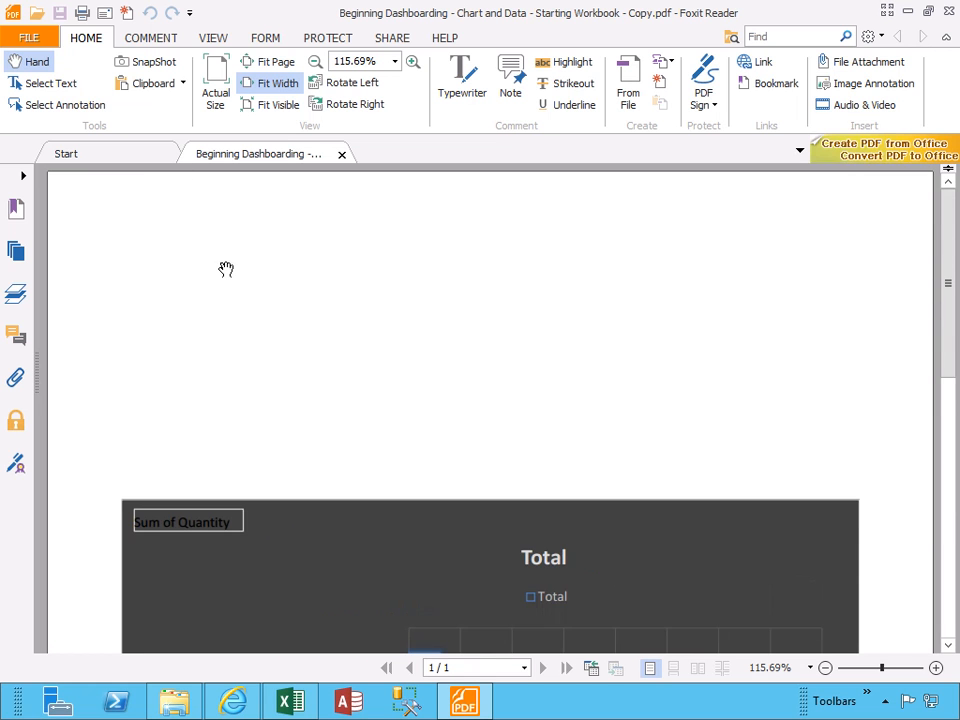
scroll(226, 269, "down", 2)
scroll(225, 269, "down", 5)
scroll(236, 276, "up", 2)
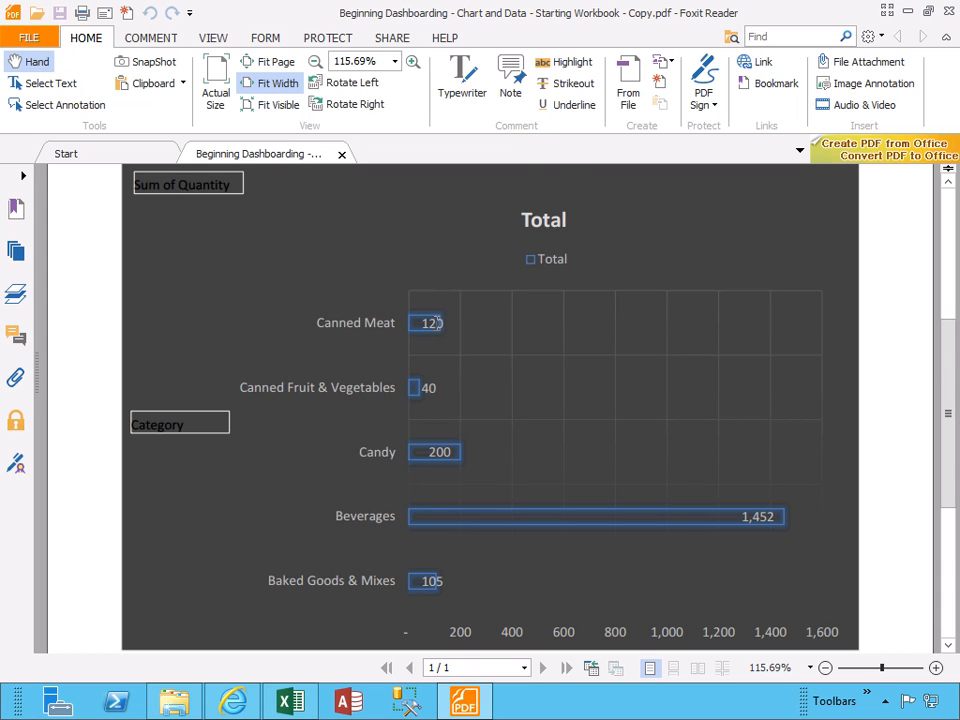
scroll(435, 325, "down", 5)
scroll(435, 326, "up", 10)
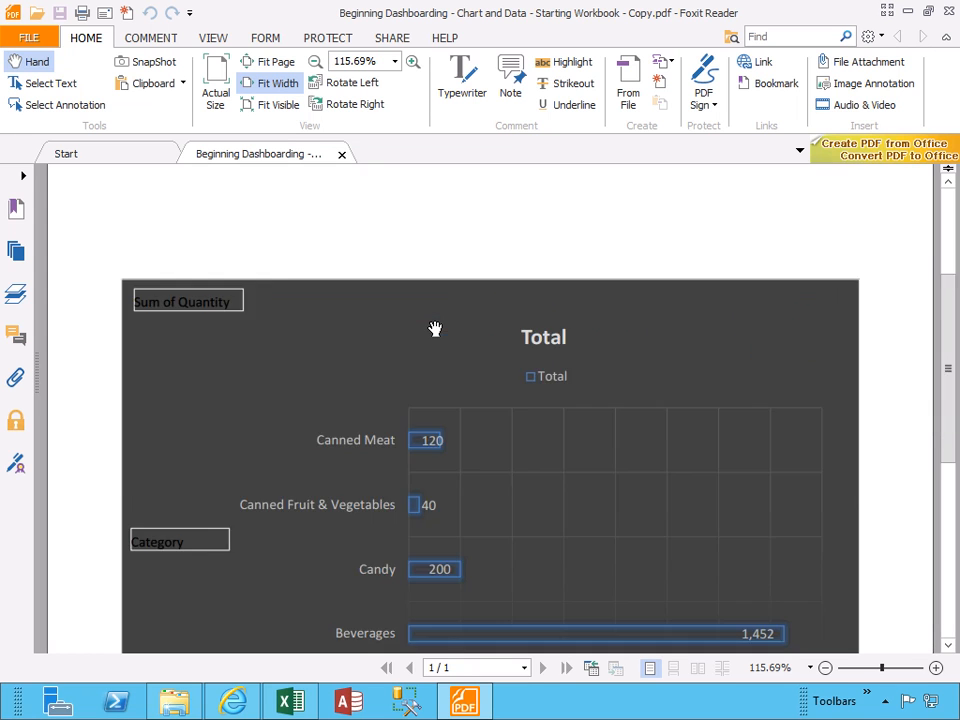
scroll(435, 328, "down", 6)
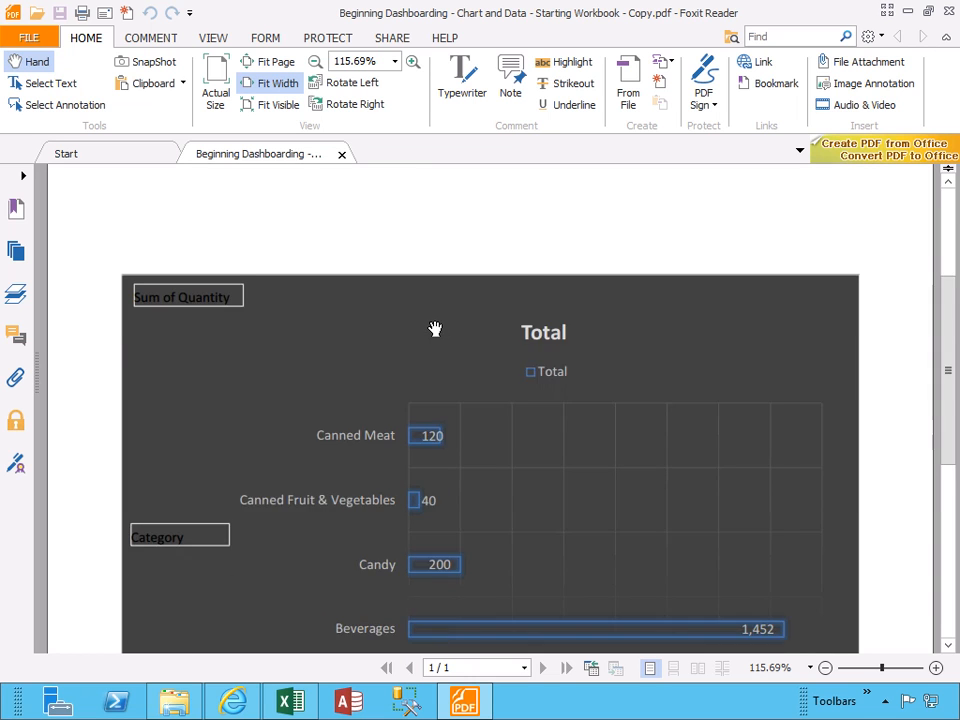
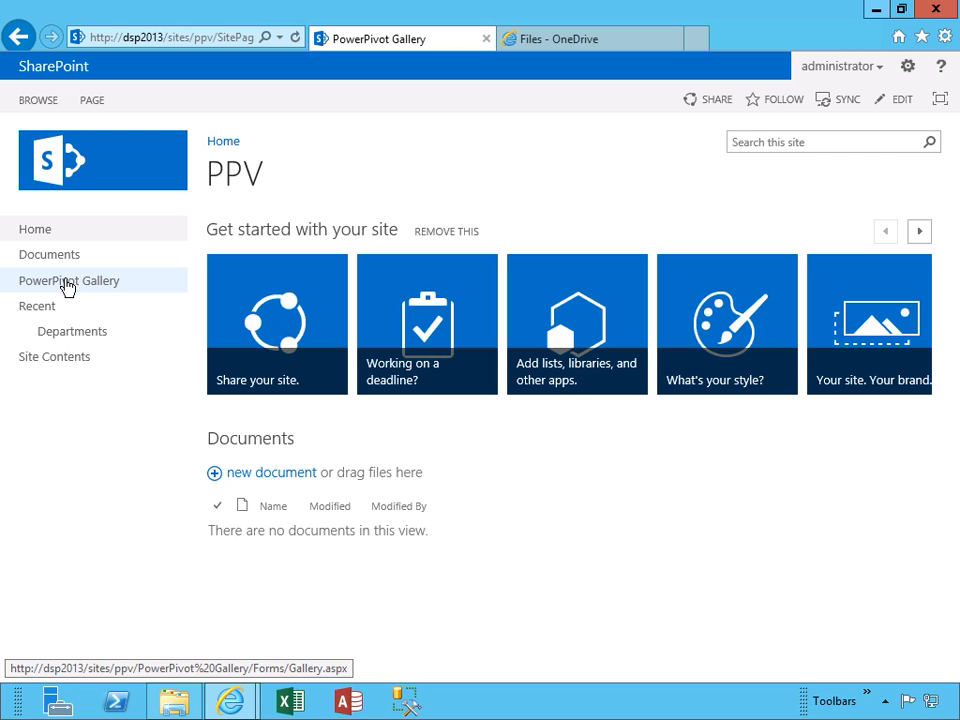
Open the PowerPivot Gallery library and start adding a new document from its Files ribbon
left_click(66, 285)
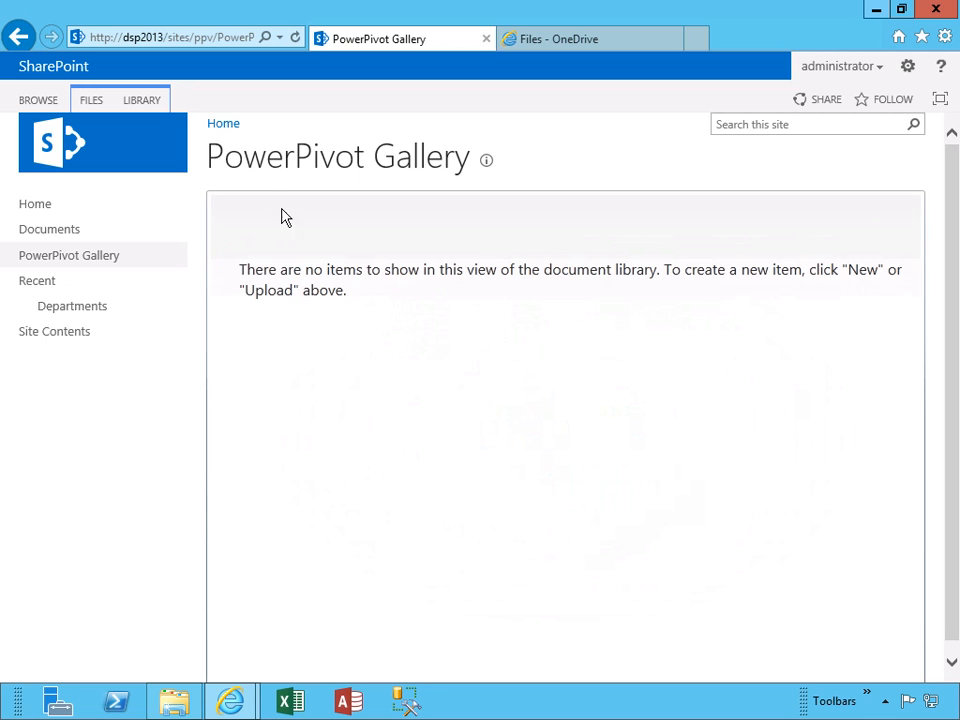
left_click(91, 101)
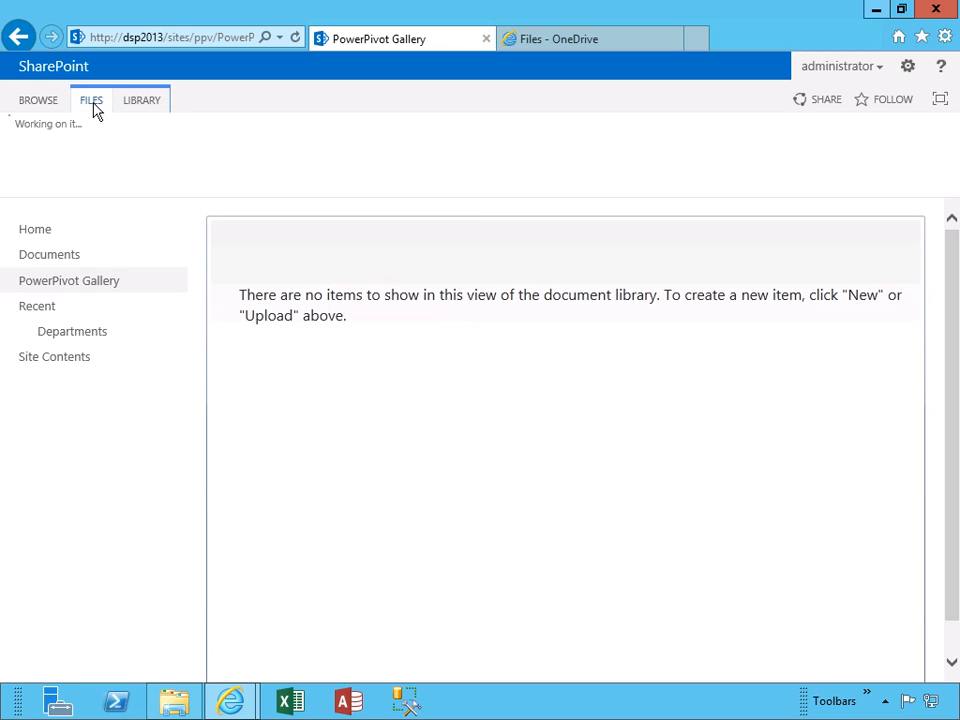
left_click(92, 157)
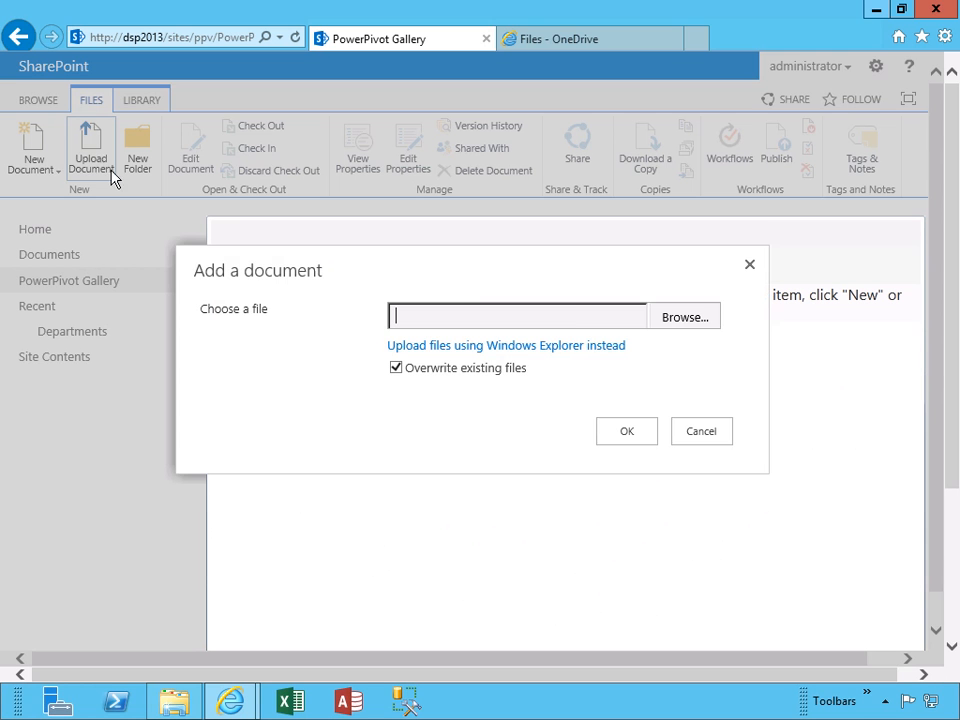
Upload 'Beginning Dashboarding - Chart and Data - Starting Workbook.xlsx' and save its properties form
left_click(683, 324)
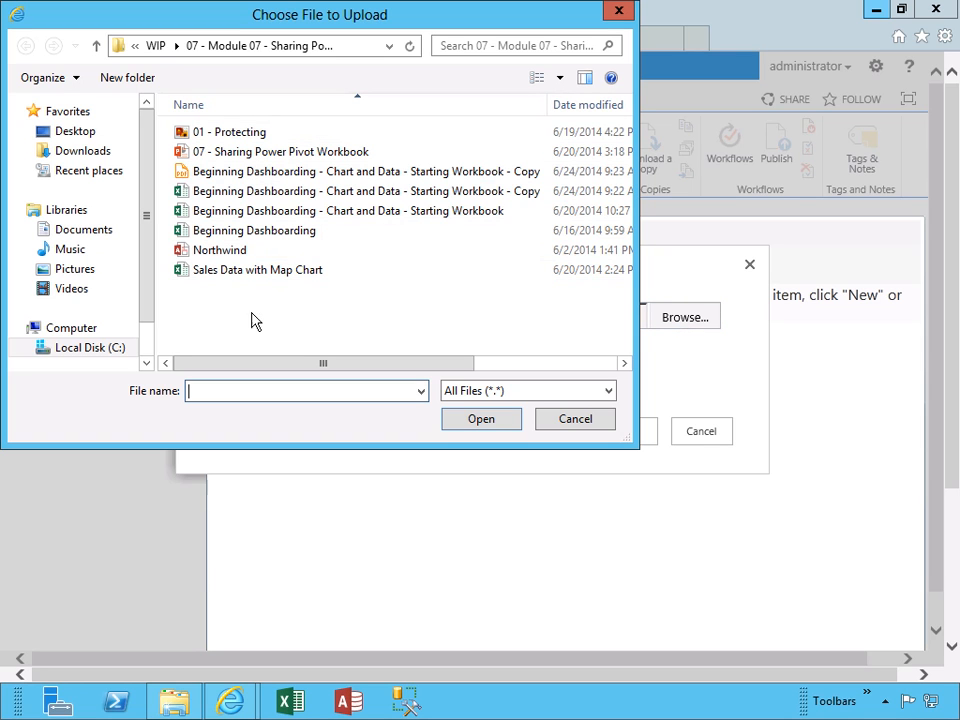
double_click(380, 222)
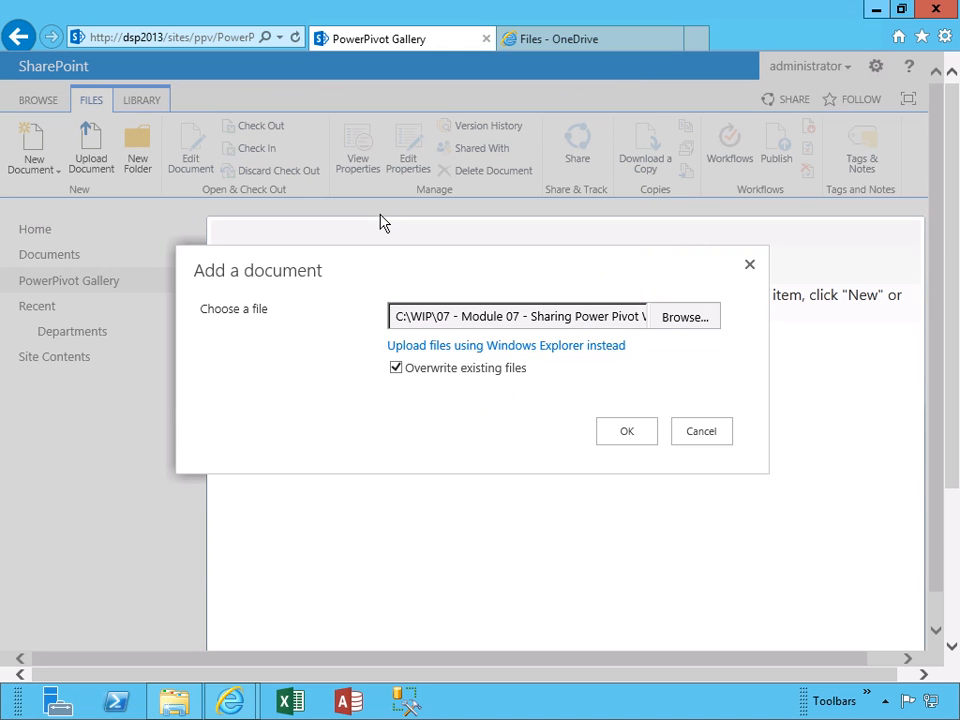
left_click(615, 430)
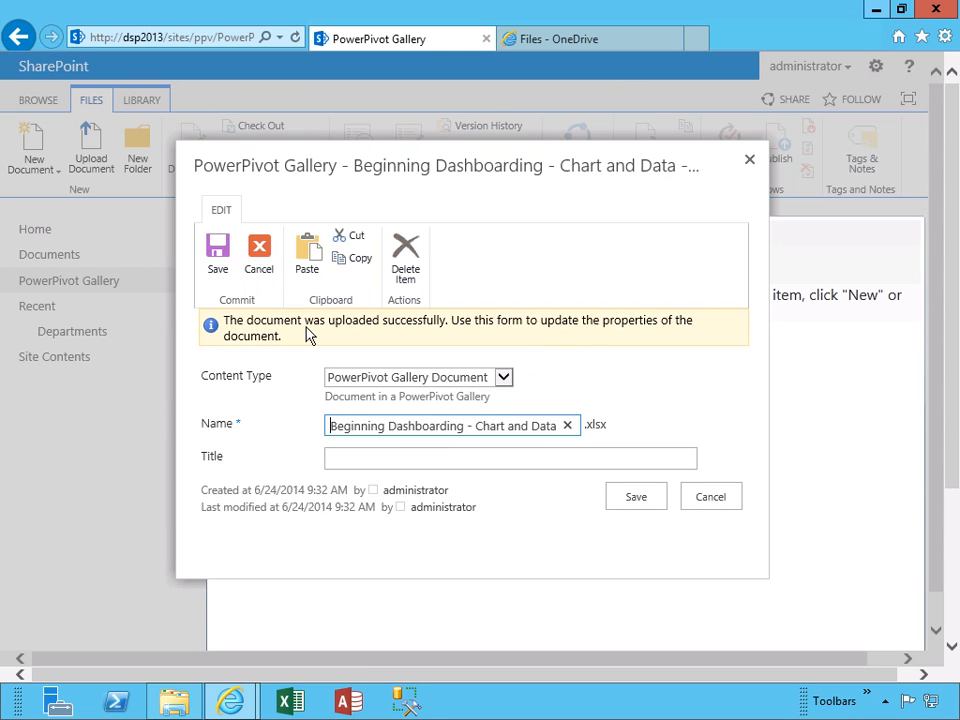
left_click(223, 266)
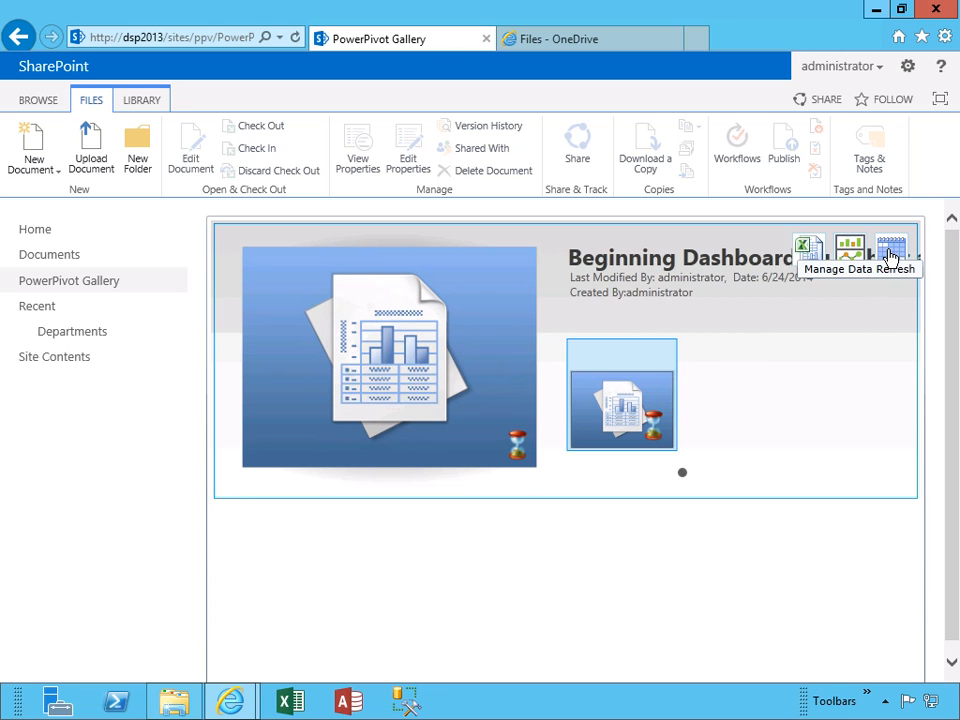
Review the workbook's Manage Data Refresh settings and close them without changes
left_click(890, 257)
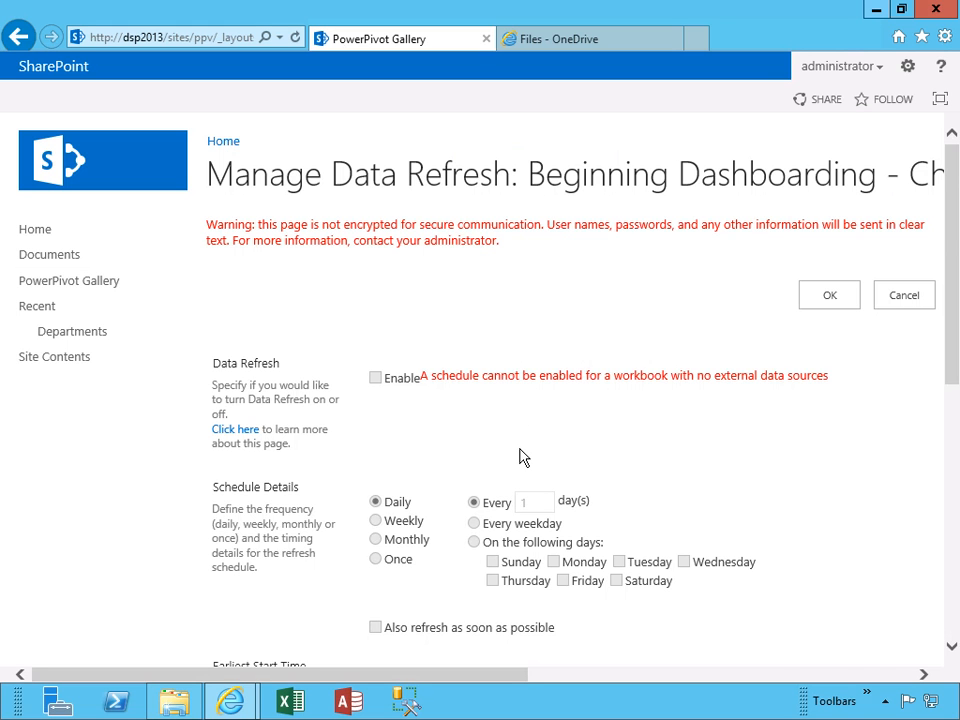
scroll(520, 457, "down", 3)
scroll(520, 457, "up", 3)
left_click(818, 299)
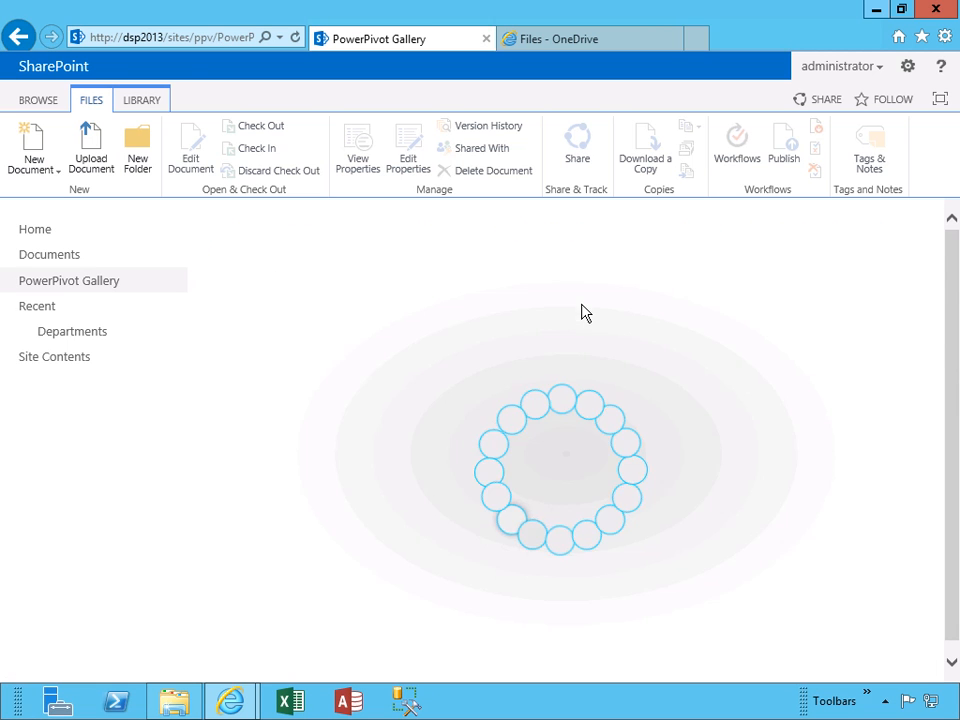
Return to the PowerPivot Gallery via Documents and page the previews to the blank Sheet1
left_click(47, 262)
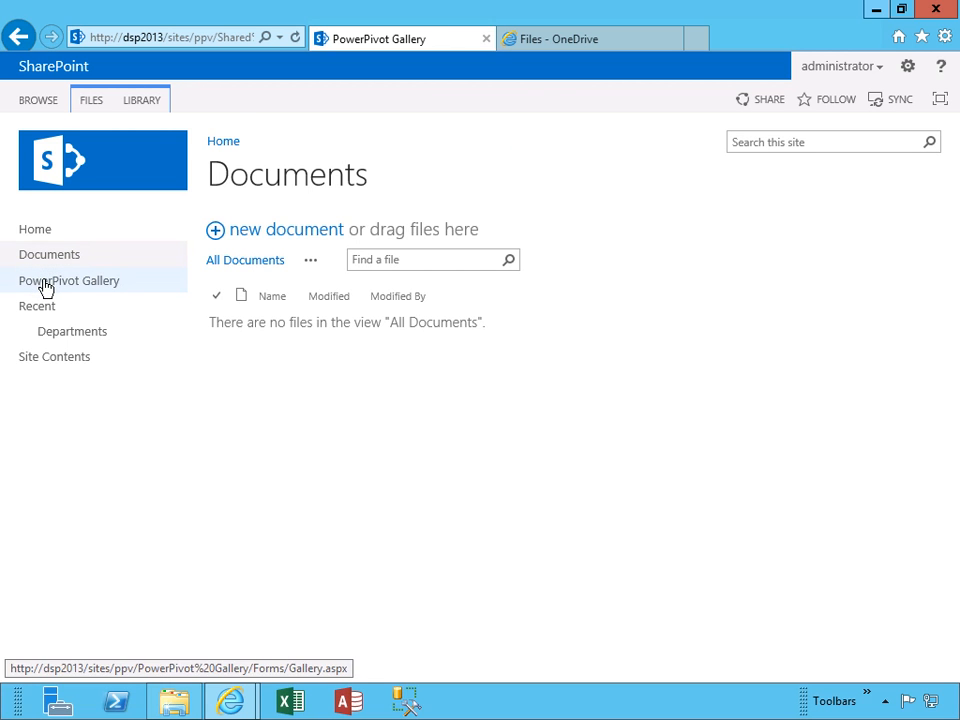
left_click(46, 285)
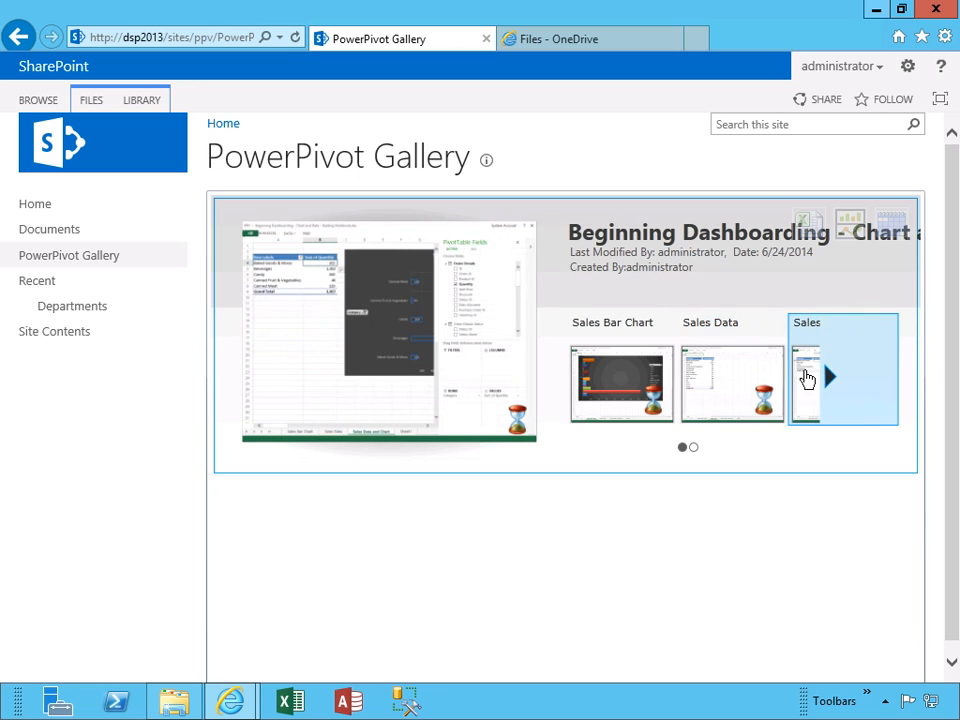
left_click(693, 447)
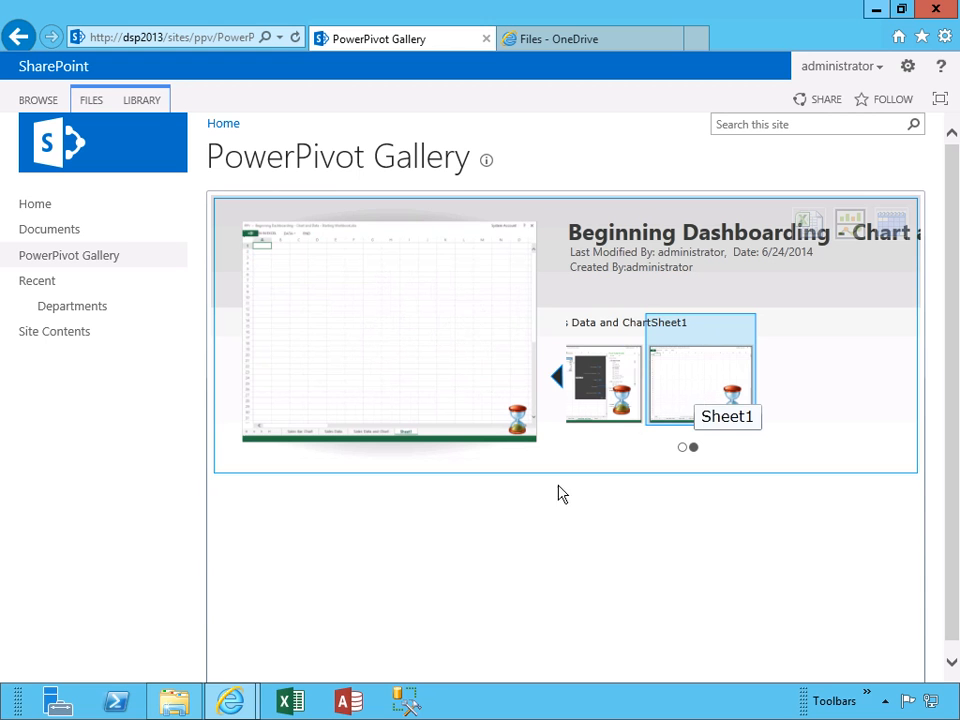
left_click(172, 707)
Open the Beginning Dashboarding starting workbook in Excel and widen the sheet tab area
left_click(490, 467)
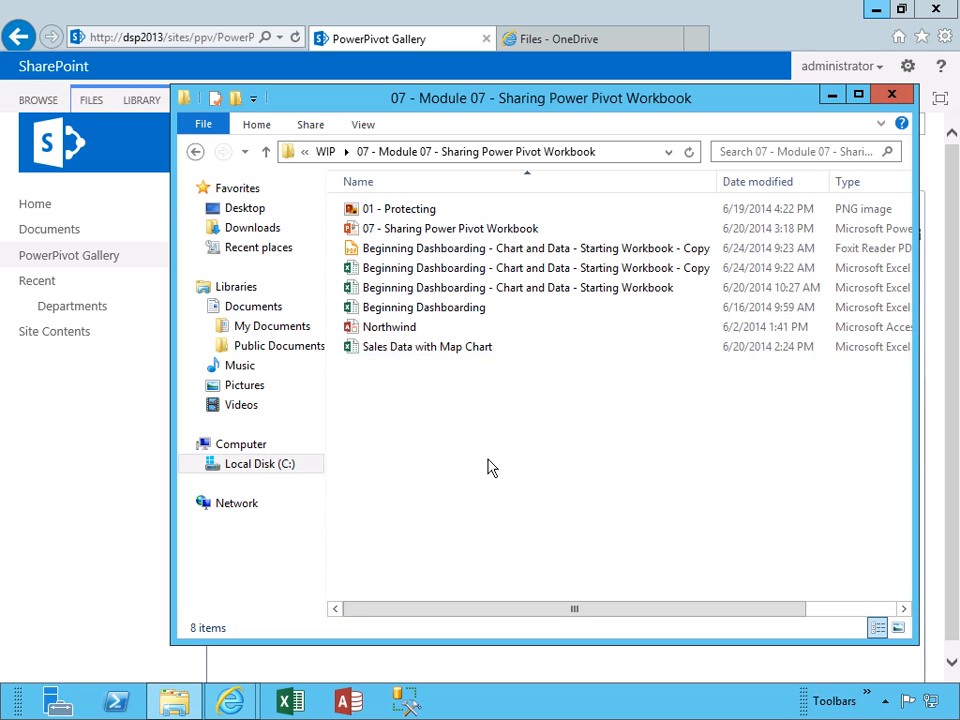
double_click(487, 290)
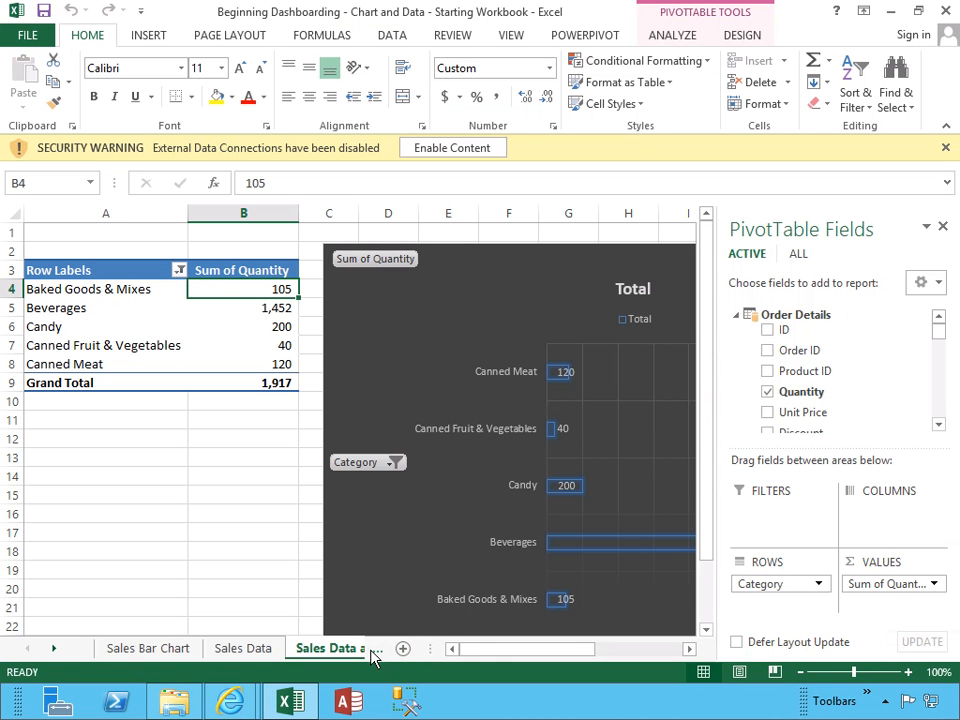
left_click(373, 651)
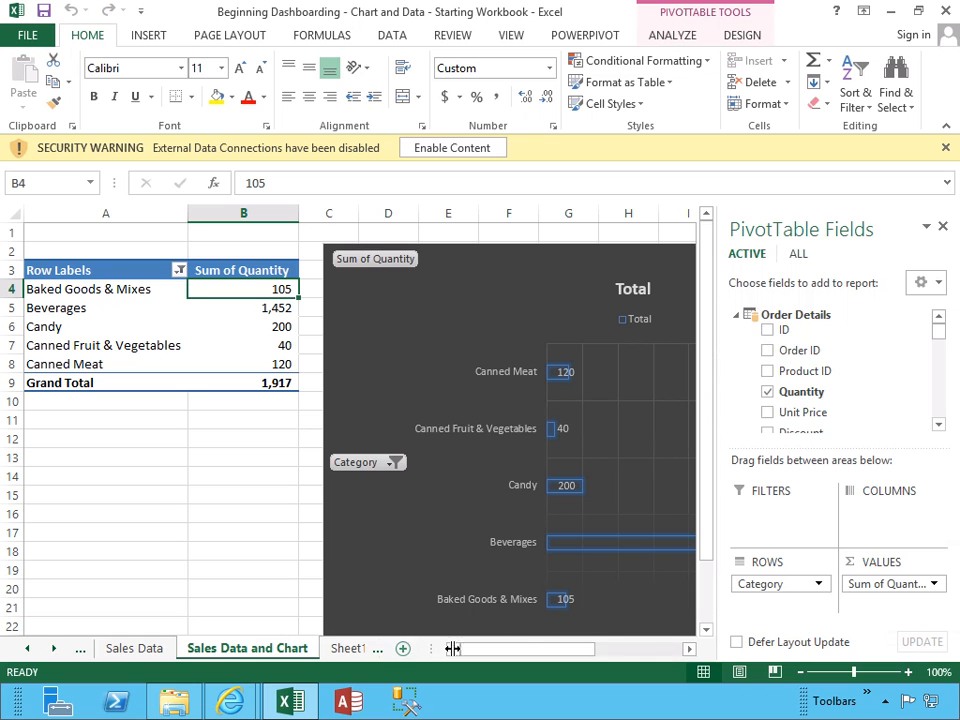
left_click_drag(453, 648, 617, 646)
View the Sales Bar Chart, Sales Data, Sales Data and Chart, and Sheet1 tabs in turn
left_click(82, 650)
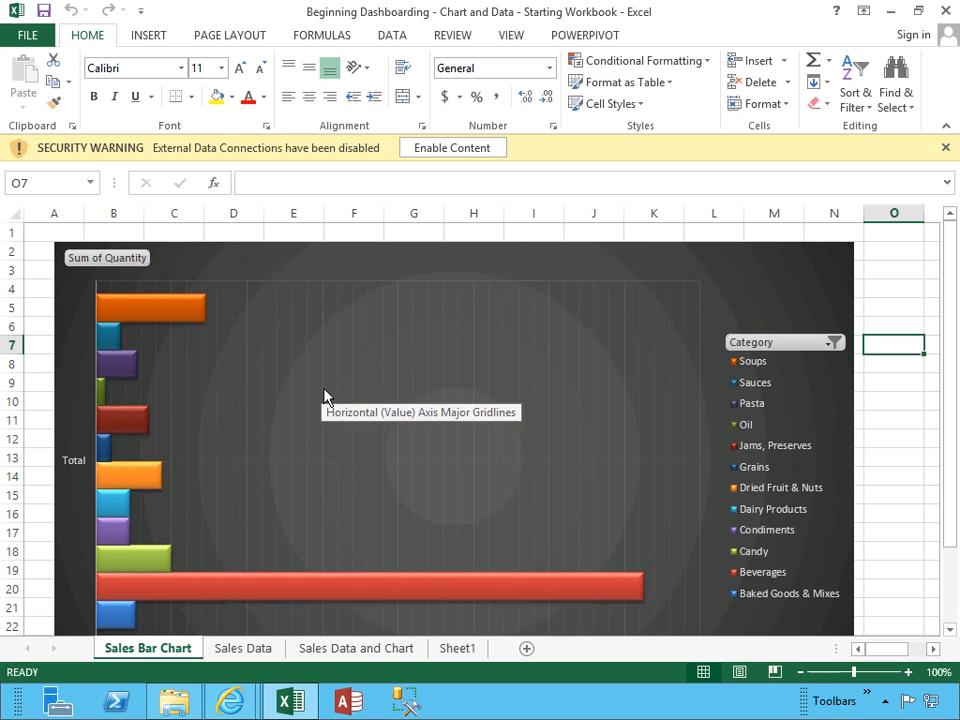
left_click(266, 651)
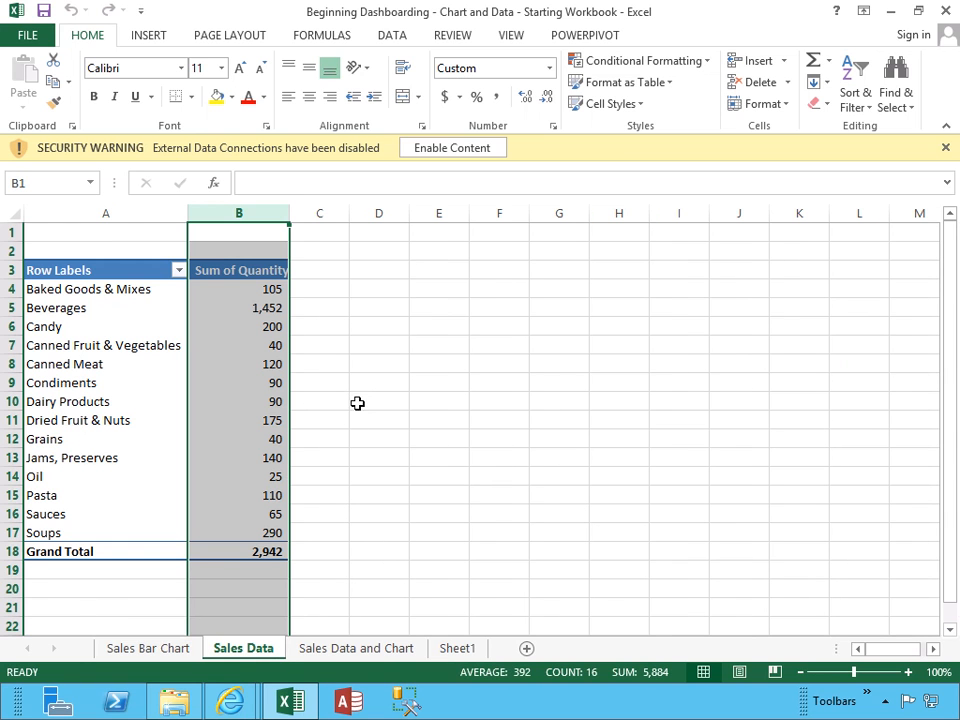
left_click(350, 651)
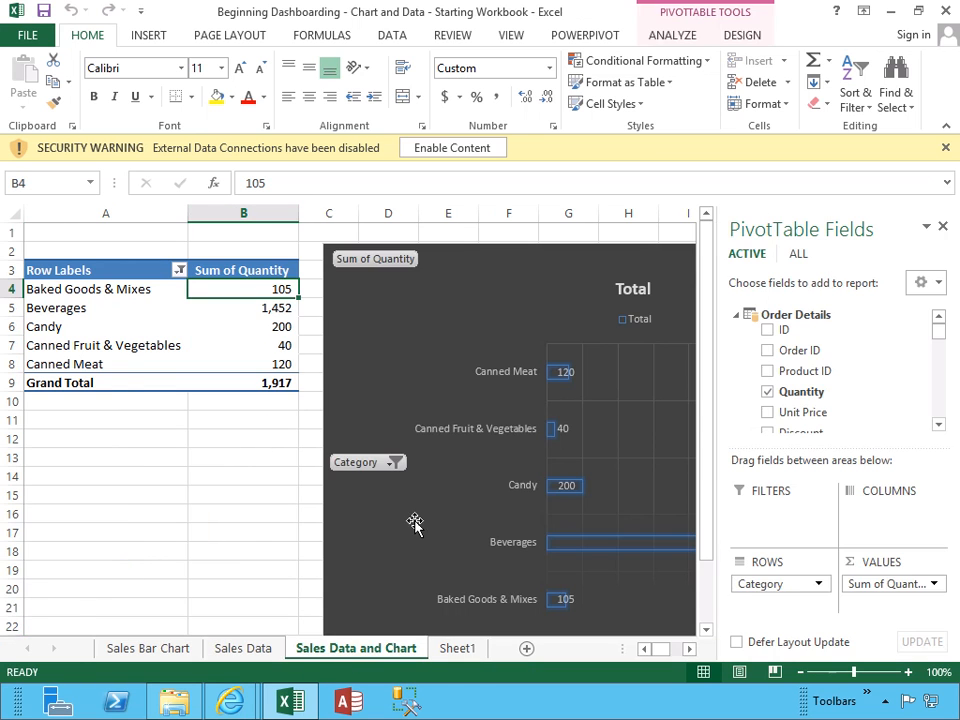
left_click(458, 649)
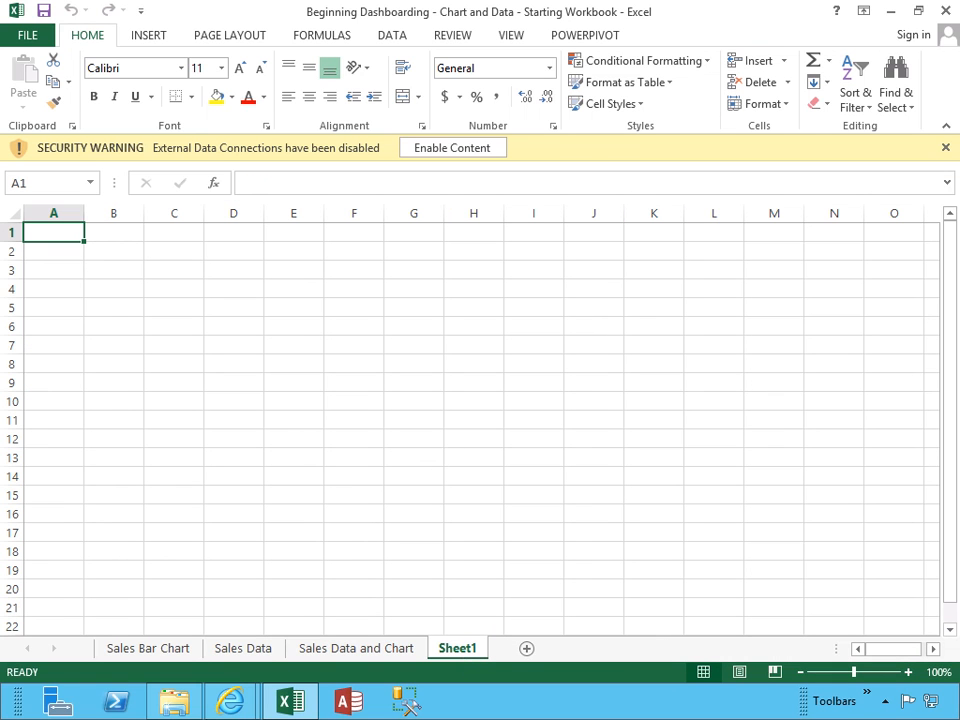
left_click(231, 700)
Back in the PowerPivot Gallery, page the workbook previews back to the first sheets and forward to Sheet1
left_click(195, 613)
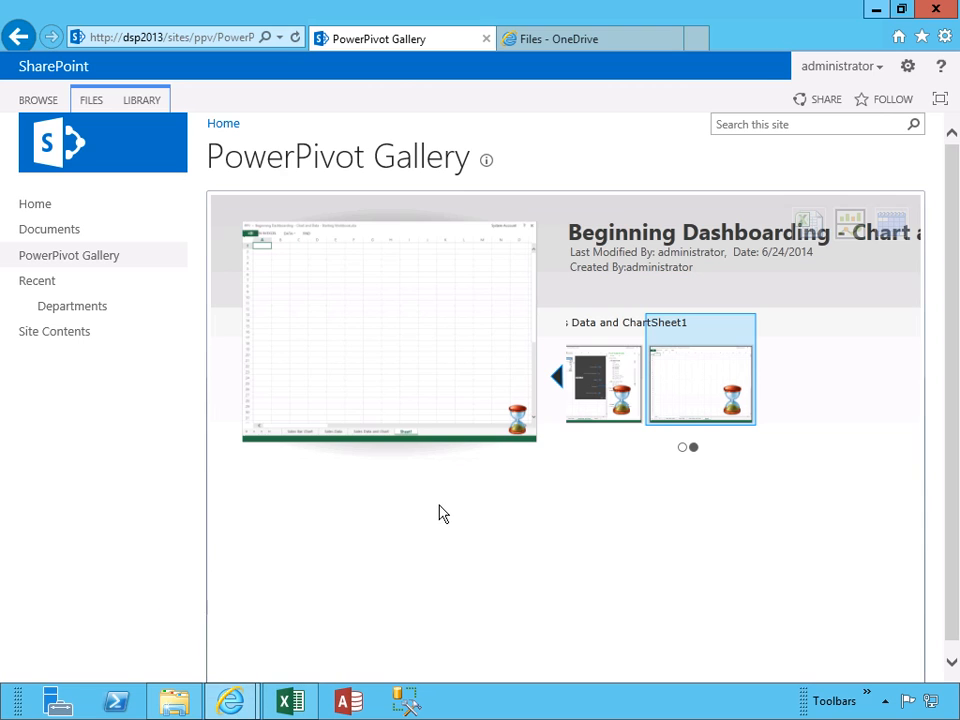
mouse_move(606, 398)
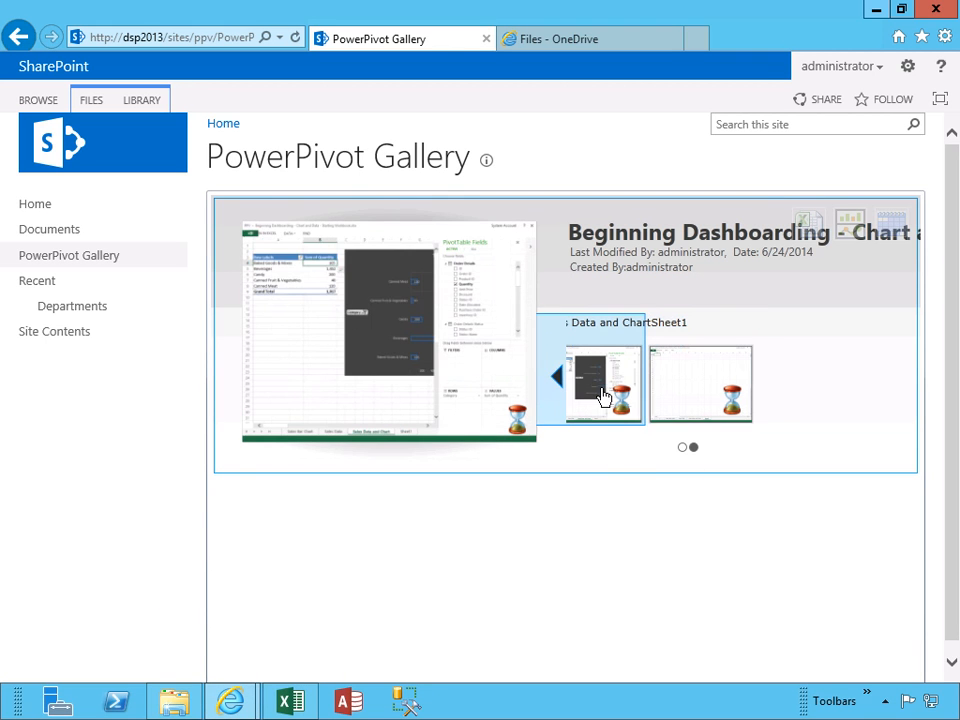
left_click(557, 382)
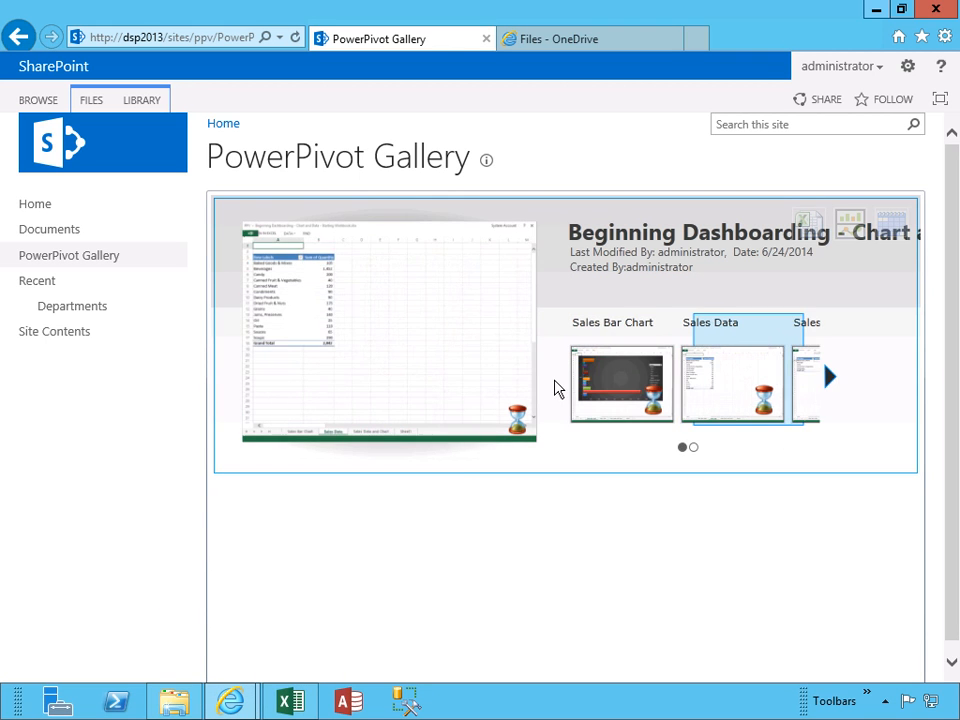
mouse_move(836, 392)
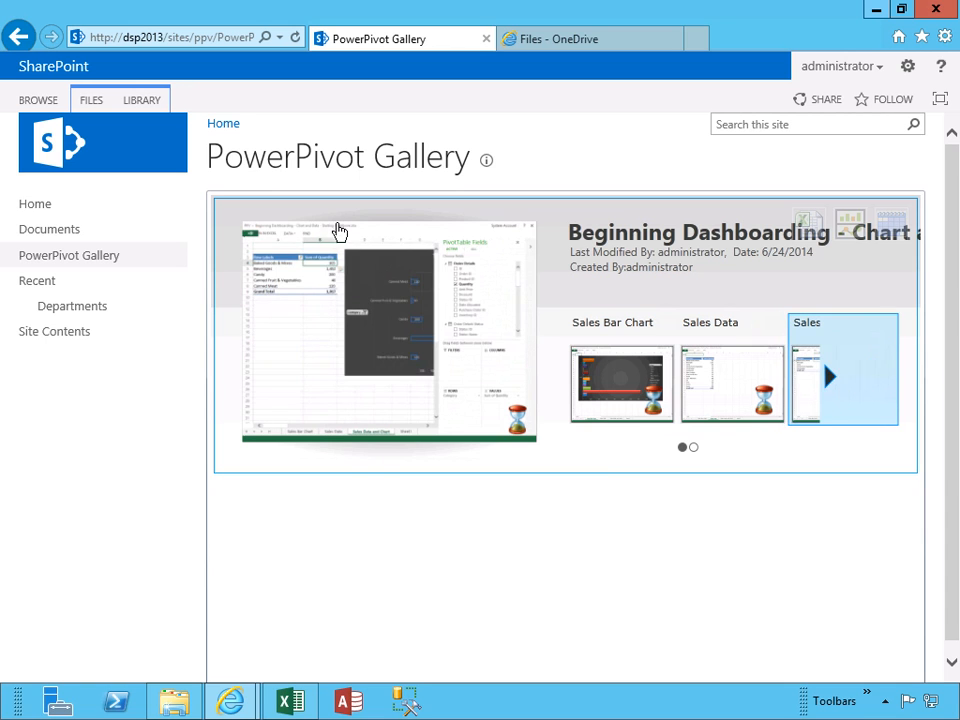
mouse_move(611, 336)
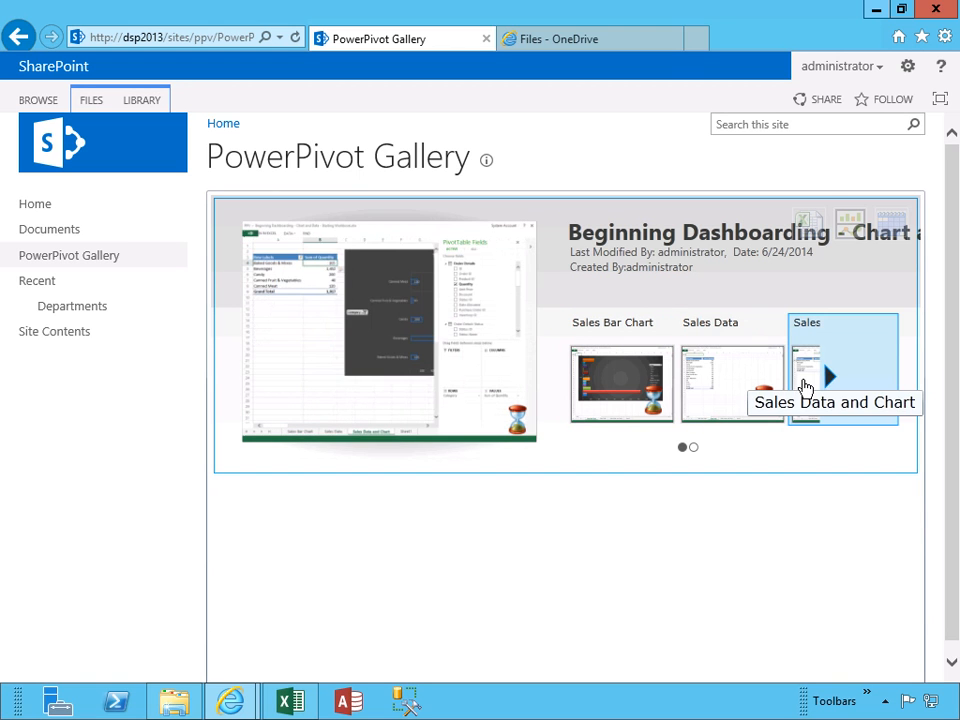
left_click(833, 386)
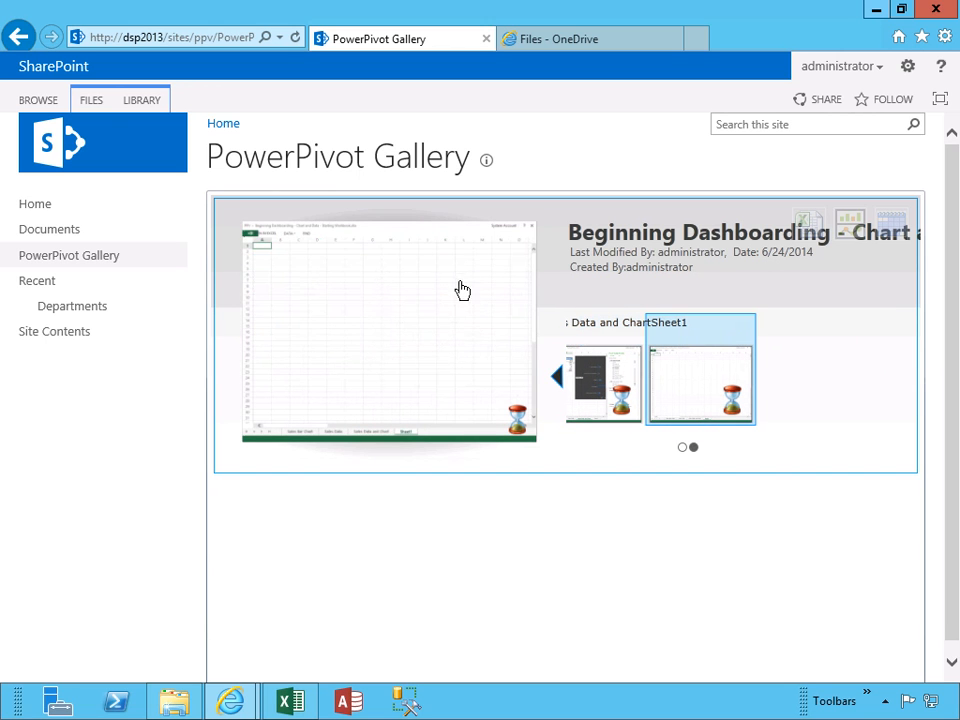
left_click(96, 104)
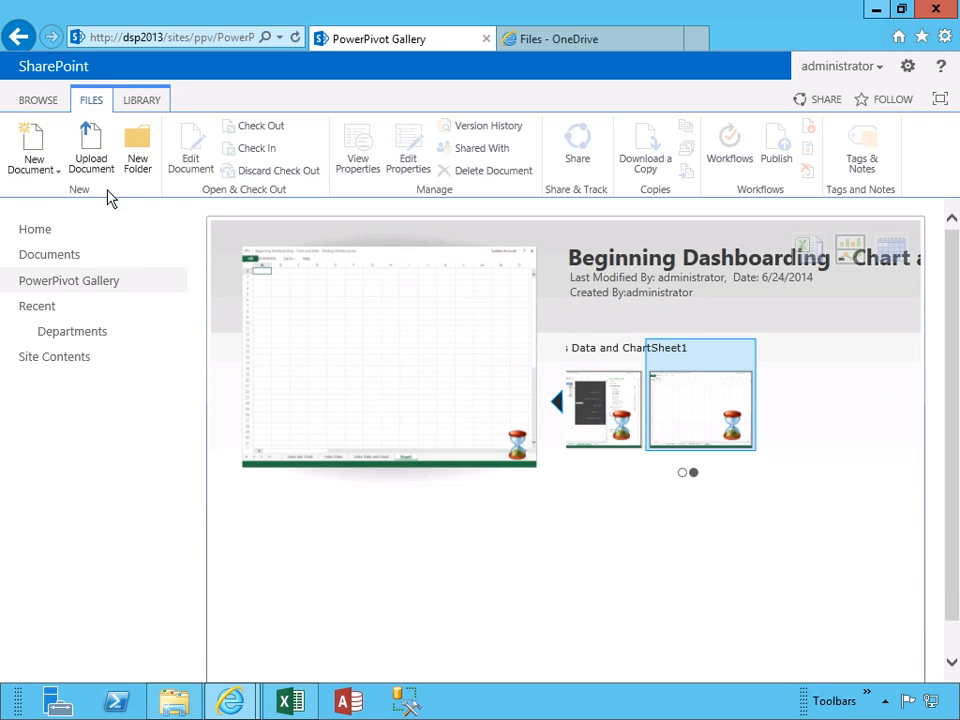
Upload 'Sales Data with Map Chart.xlsx' to the gallery and save its document properties
left_click(92, 162)
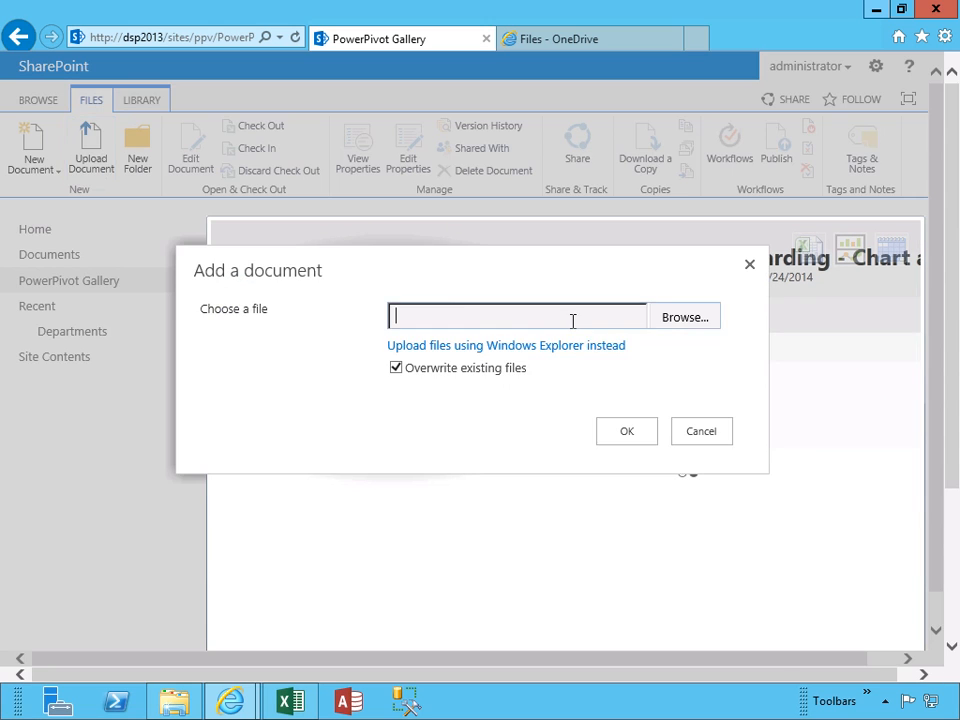
left_click(677, 328)
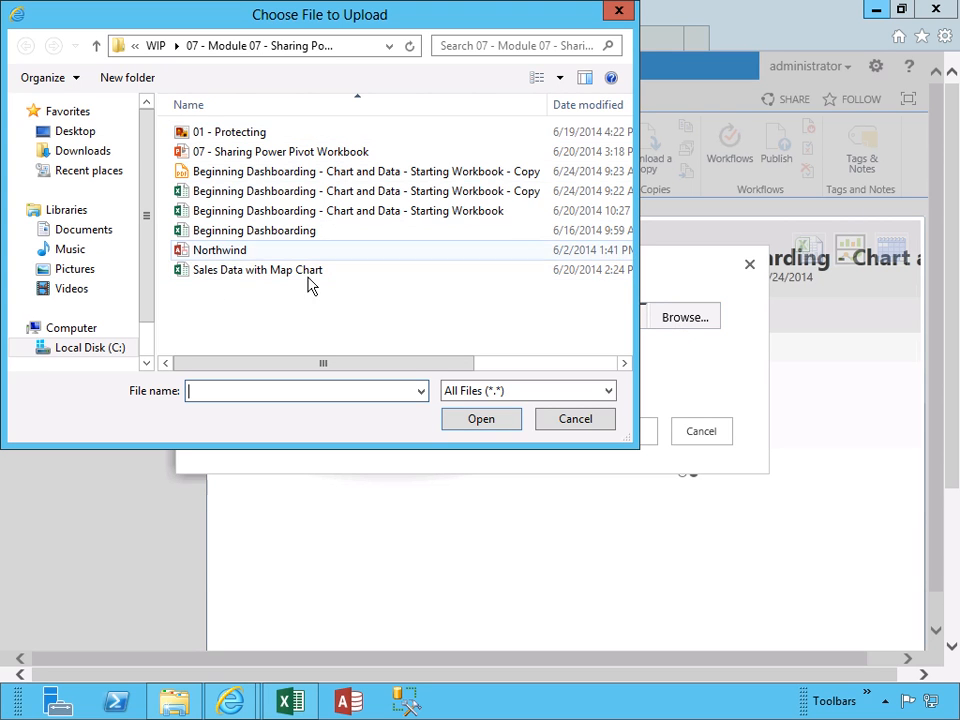
double_click(223, 280)
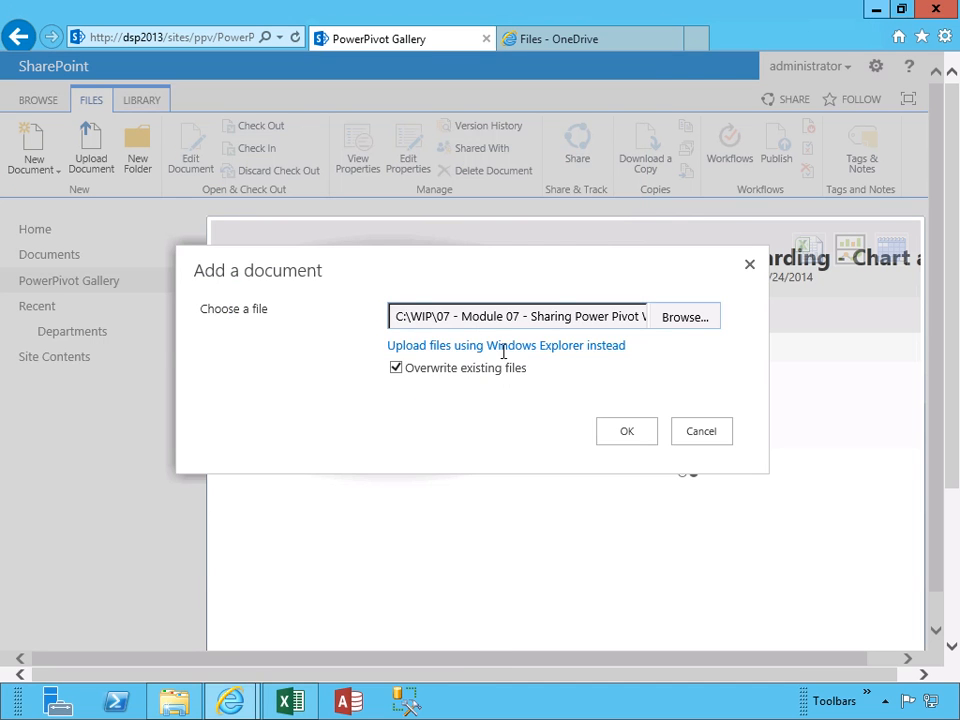
left_click(633, 440)
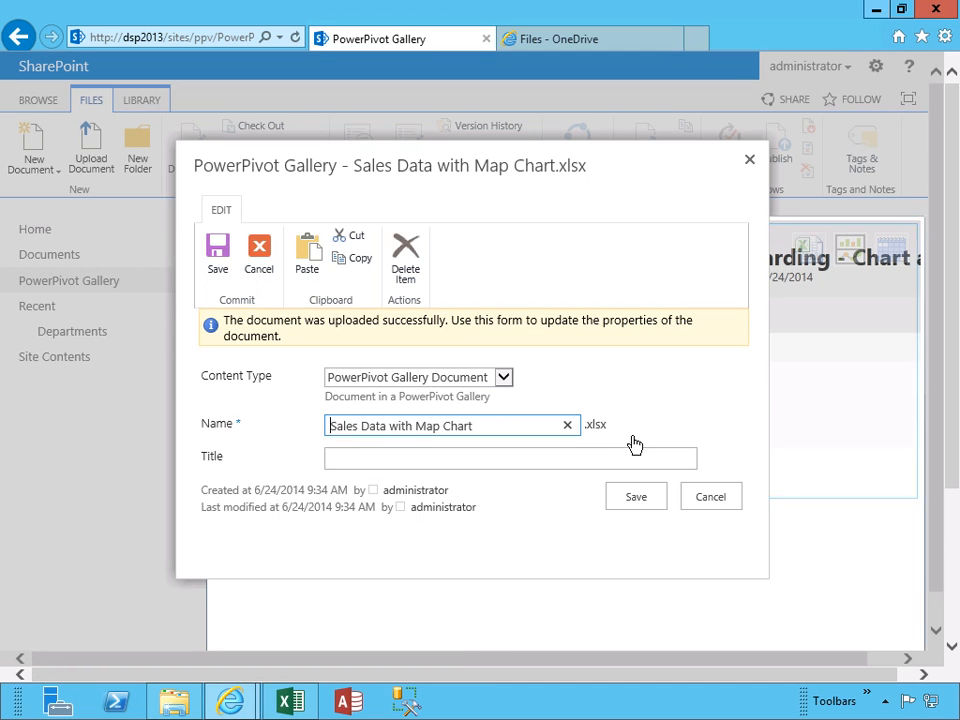
left_click(217, 247)
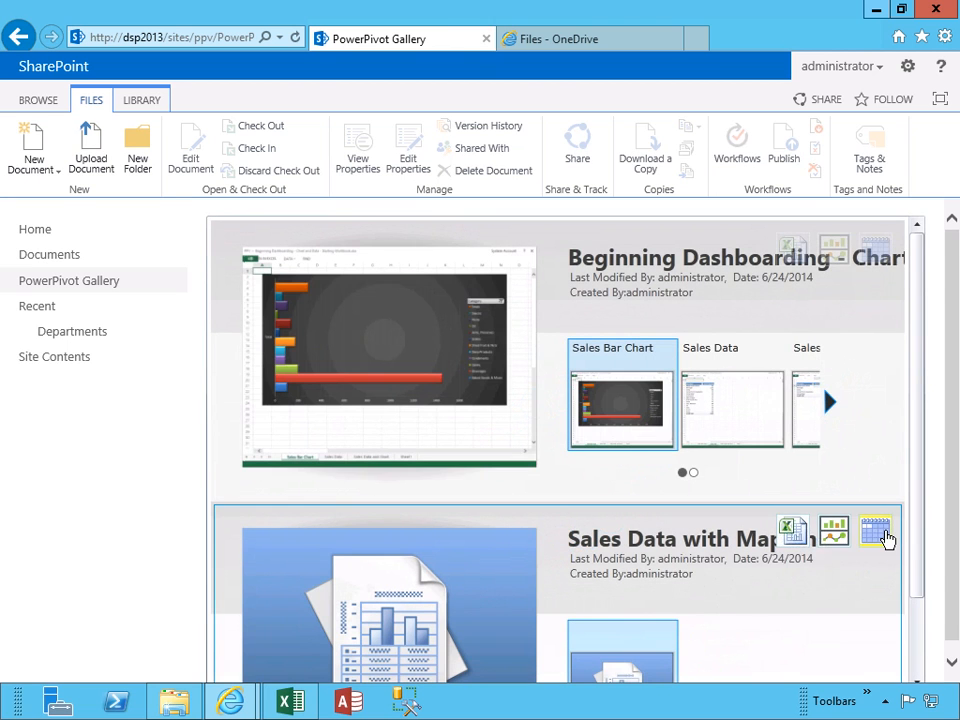
left_click(877, 534)
left_click(836, 309)
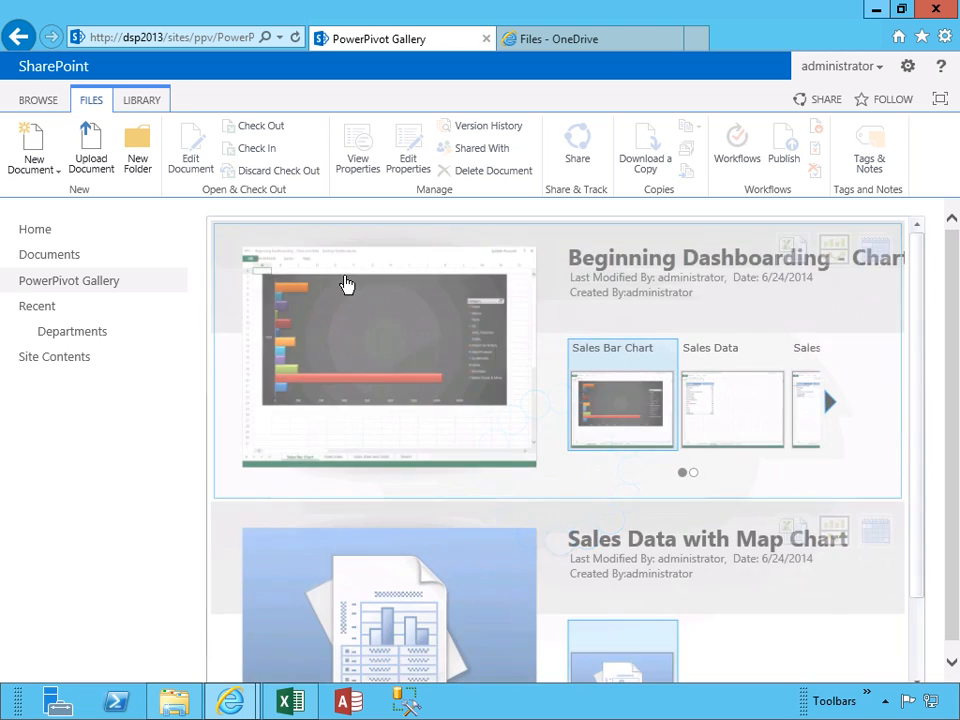
left_click(60, 258)
left_click(58, 284)
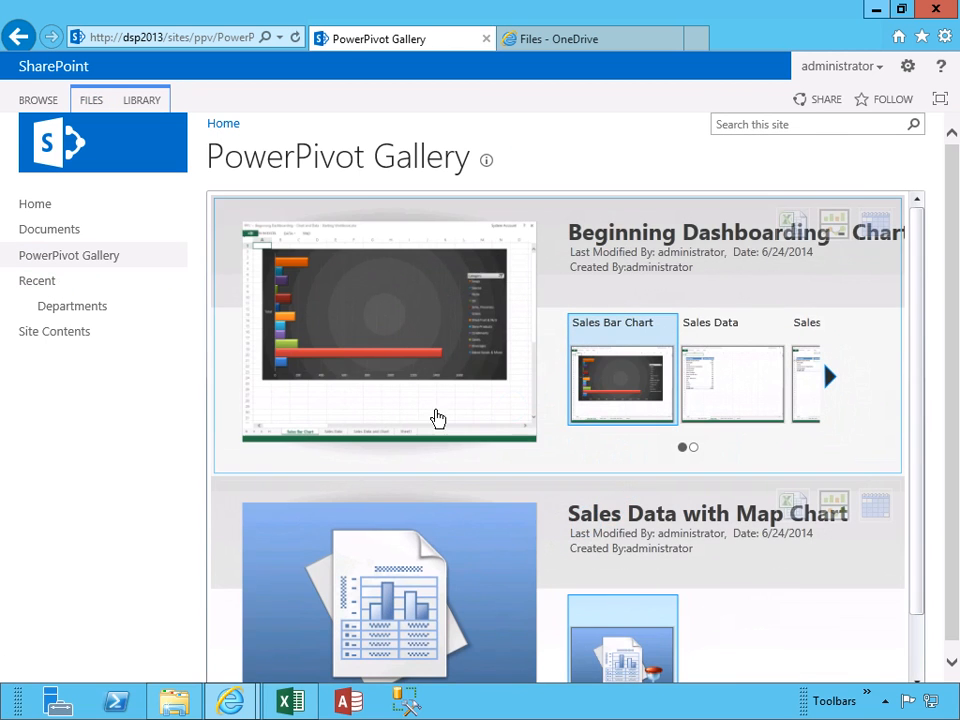
scroll(446, 424, "down", 1)
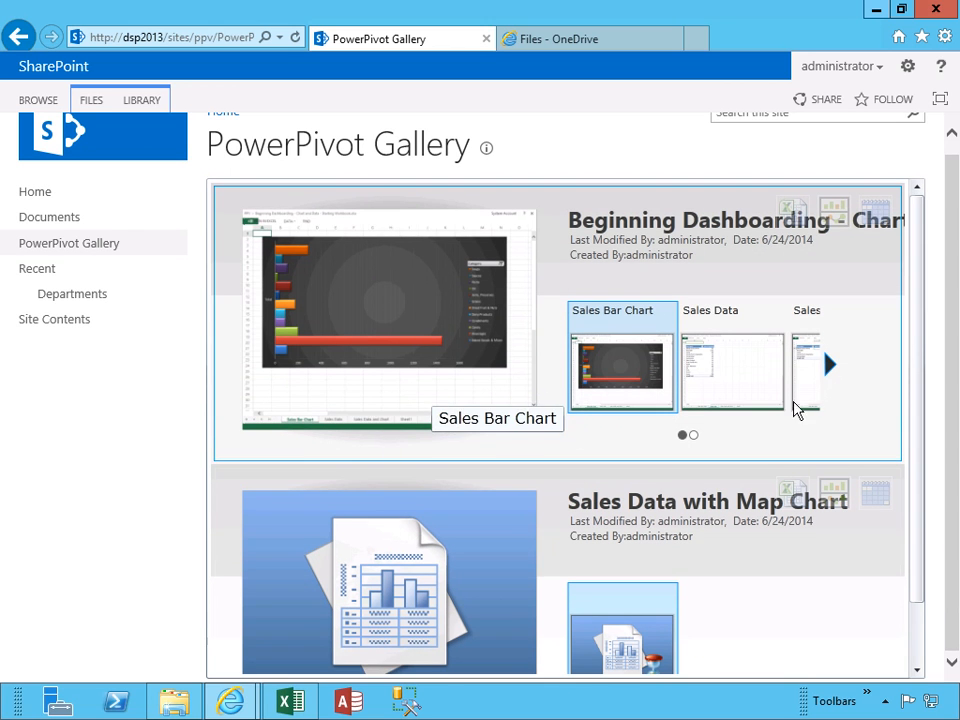
scroll(919, 313, "down", 1)
scroll(930, 415, "down", 1)
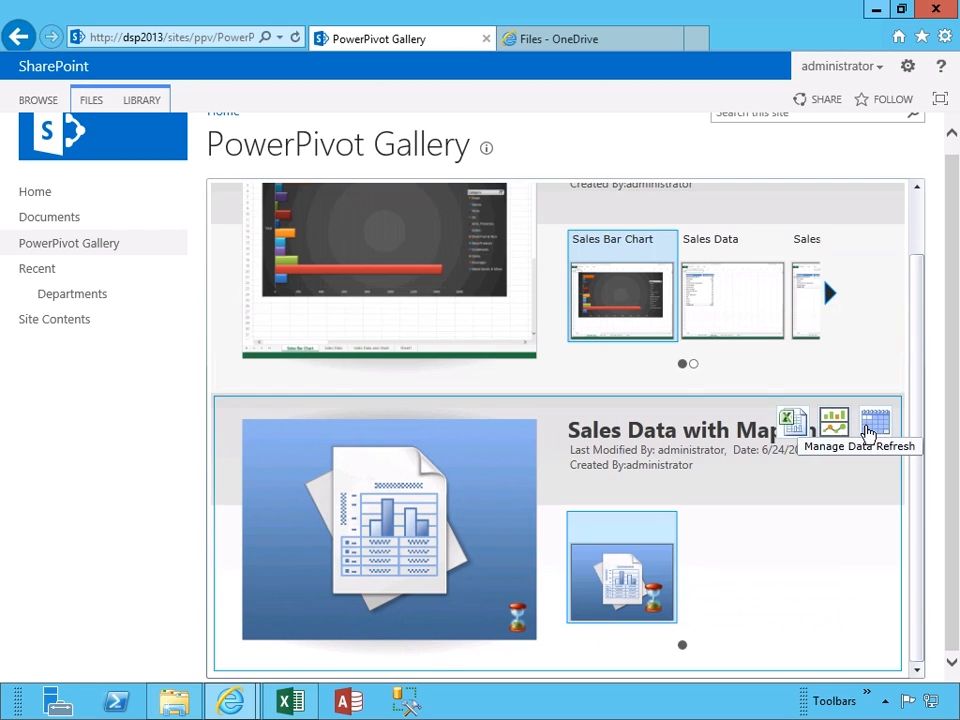
Check the map-chart workbook's refresh history, then return to the gallery via Documents and scroll its previews
left_click(872, 435)
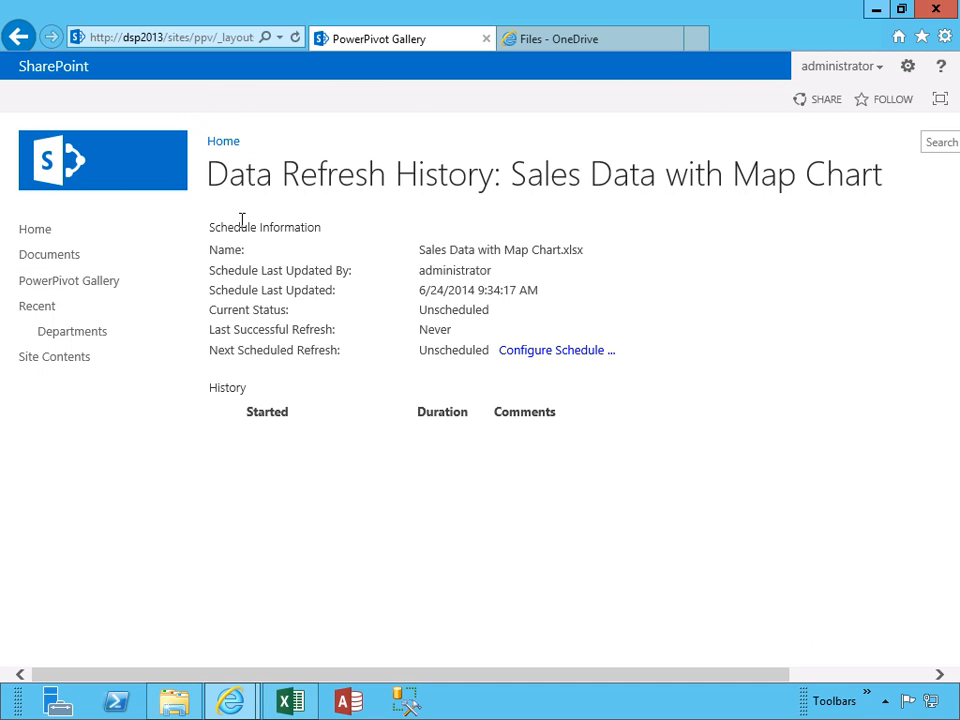
left_click(46, 262)
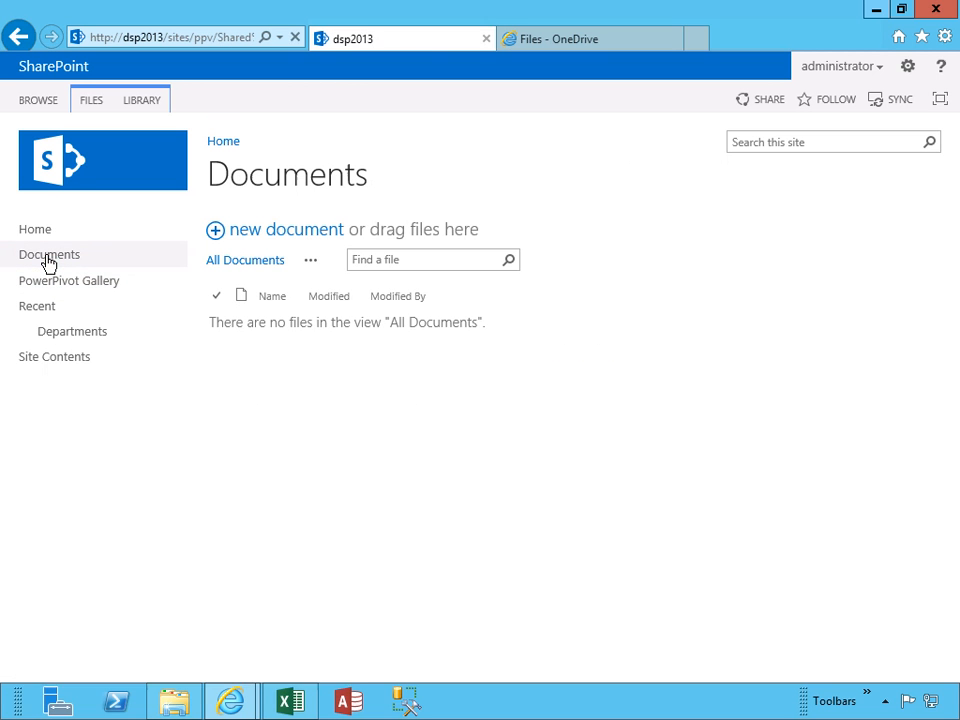
left_click(39, 283)
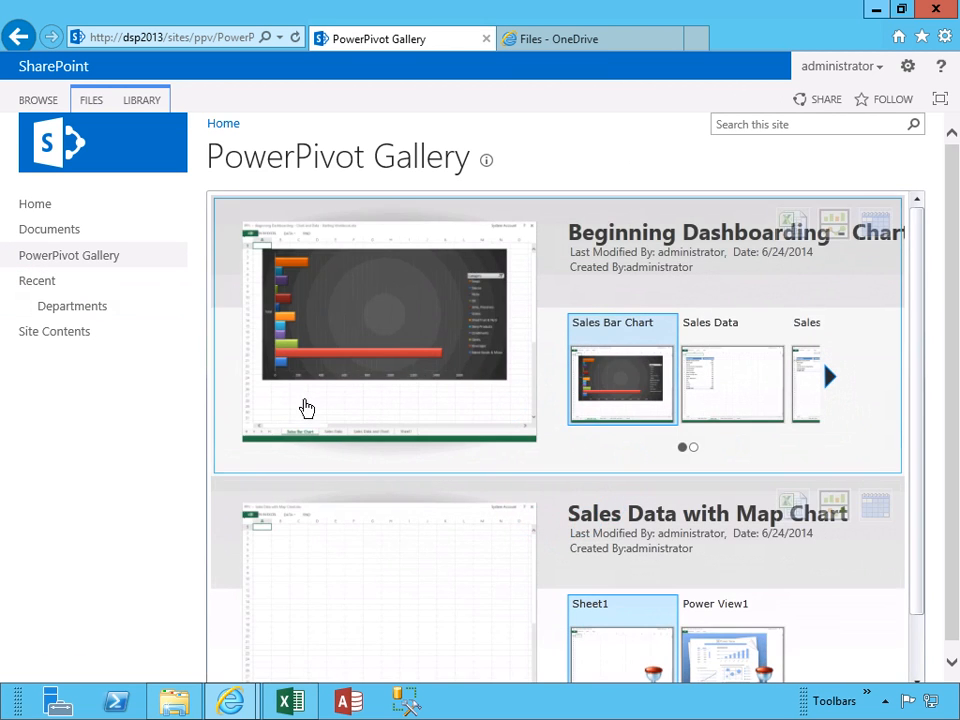
scroll(470, 458, "down", 1)
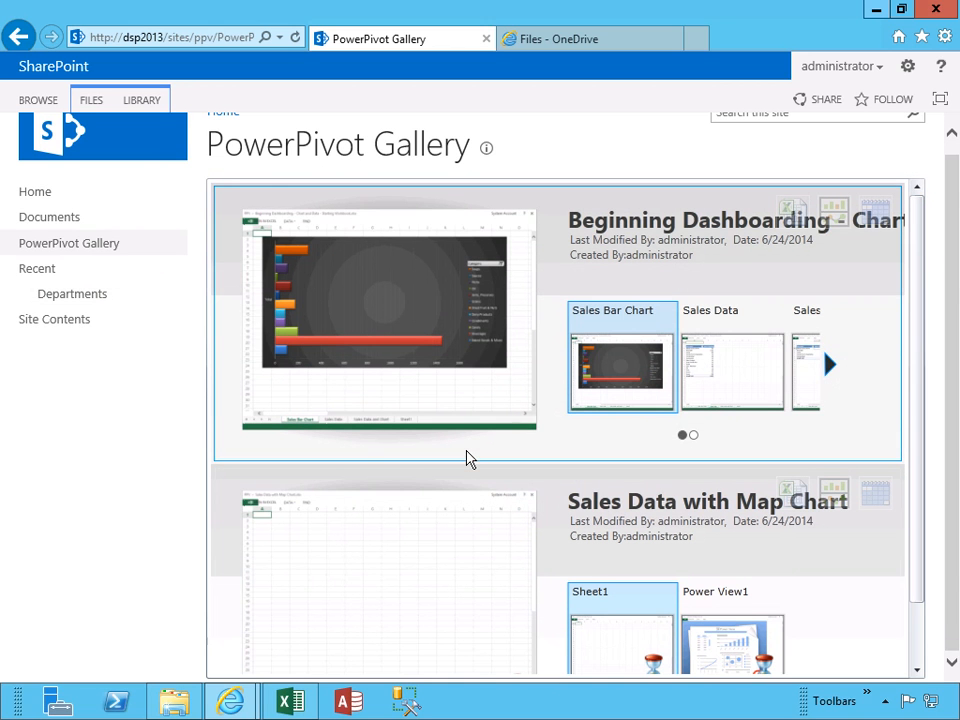
left_click_drag(916, 326, 917, 454)
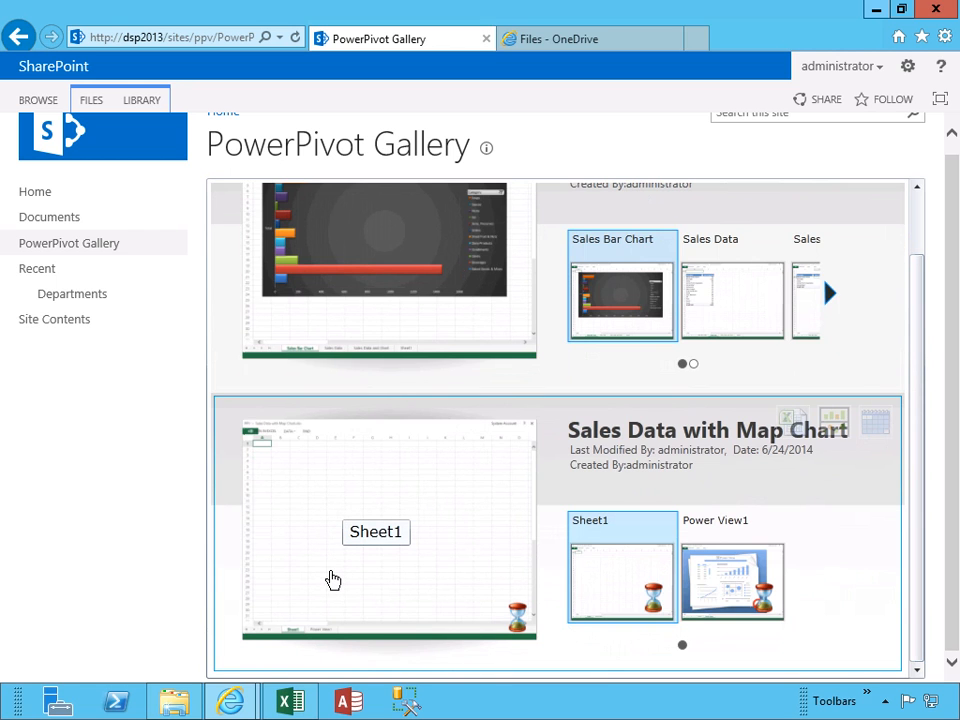
left_click(174, 702)
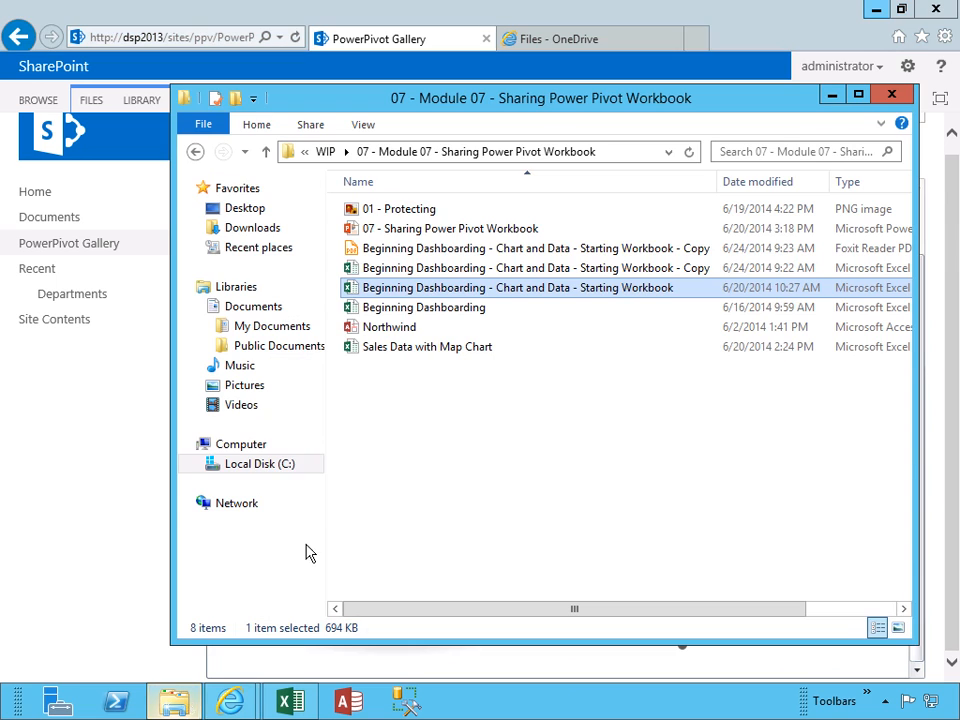
Open Sales Data with Map Chart in Excel and view Sheet1 and the Power View1 map report
double_click(456, 348)
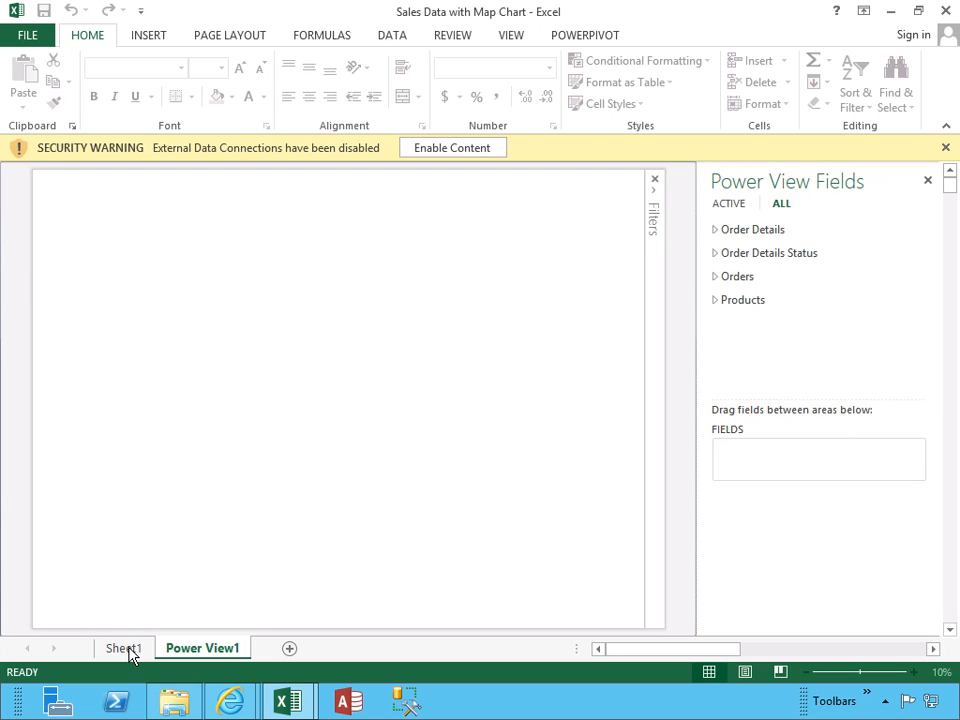
left_click(124, 648)
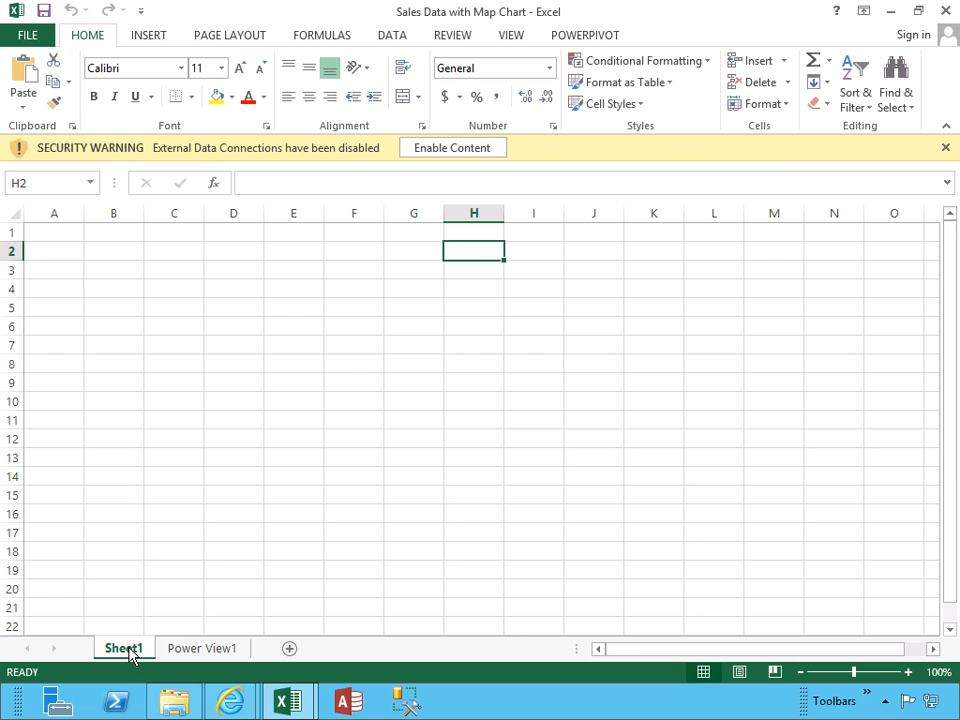
left_click(199, 651)
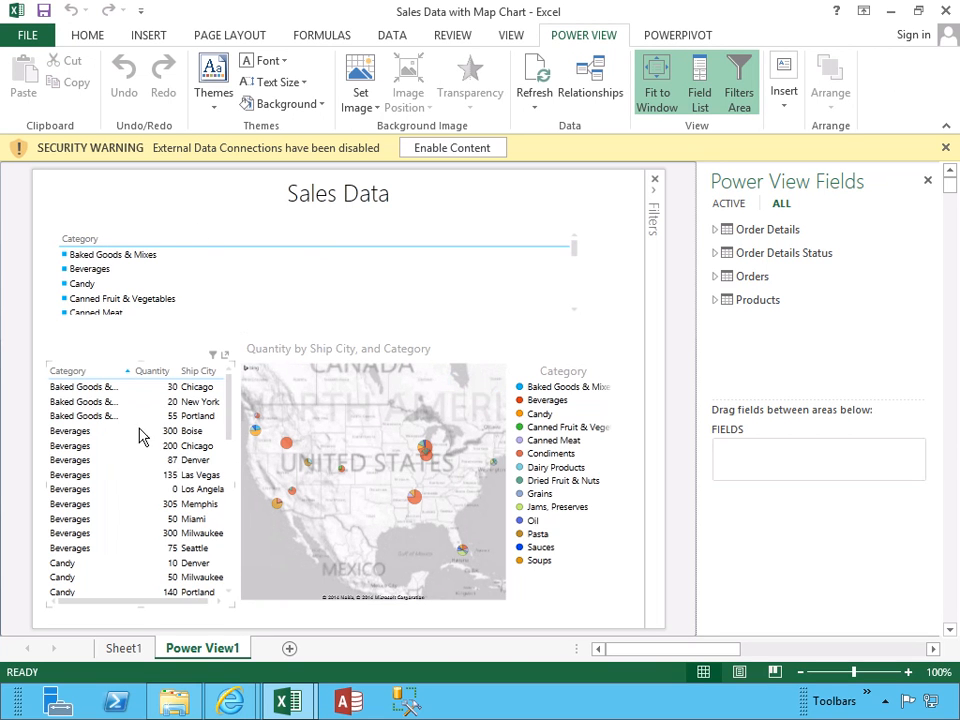
mouse_move(229, 697)
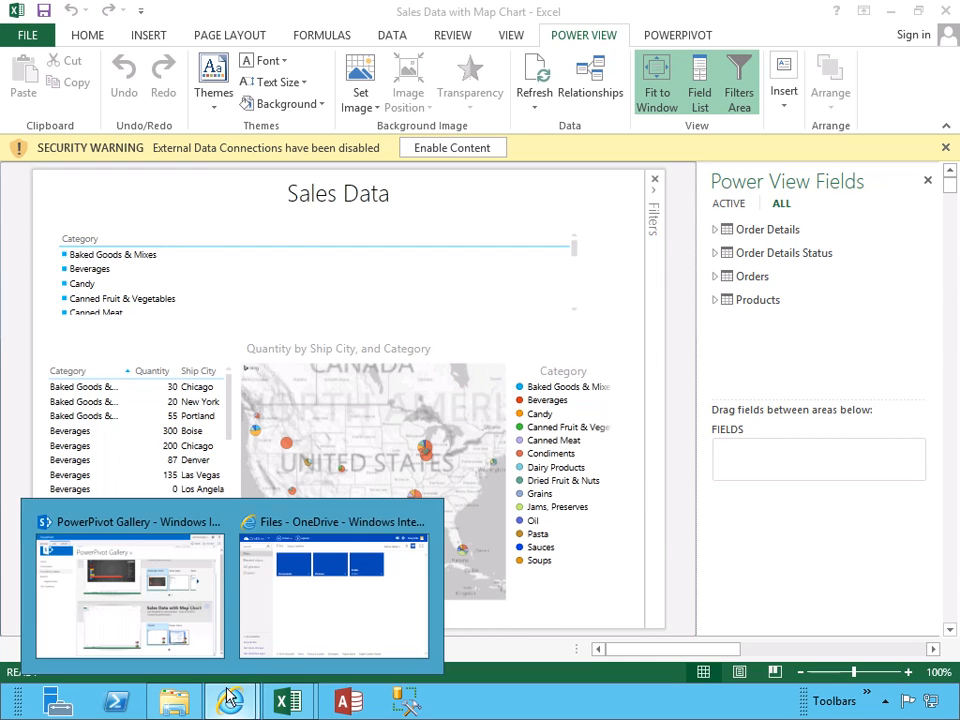
left_click(189, 600)
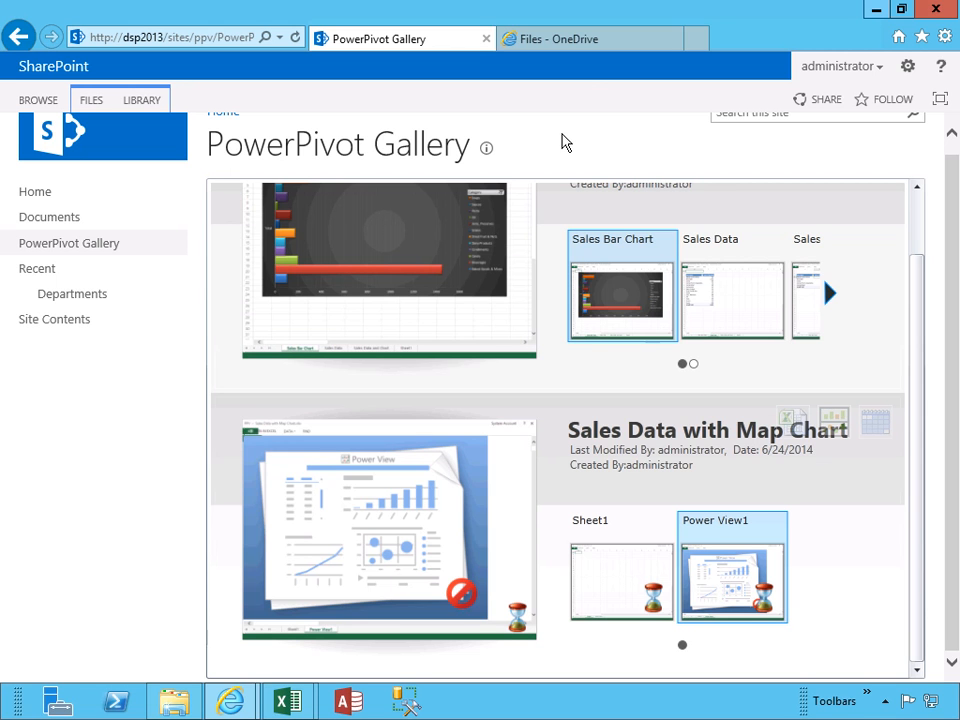
Drag Sales Data with Map Chart from the module folder into OneDrive Files, then refresh and select it
left_click(570, 45)
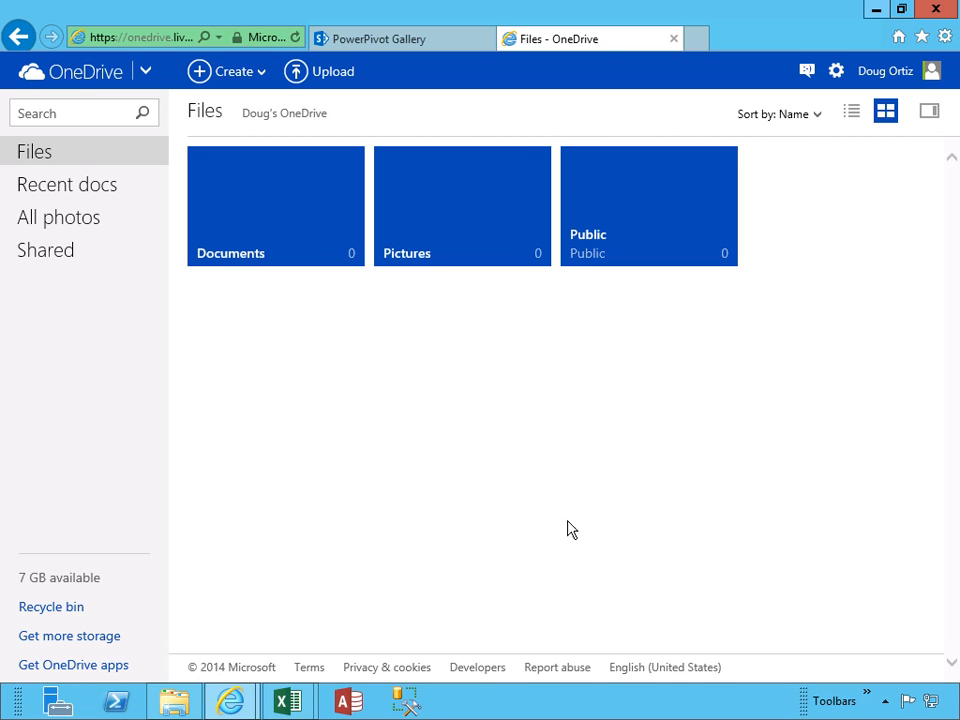
left_click(188, 708)
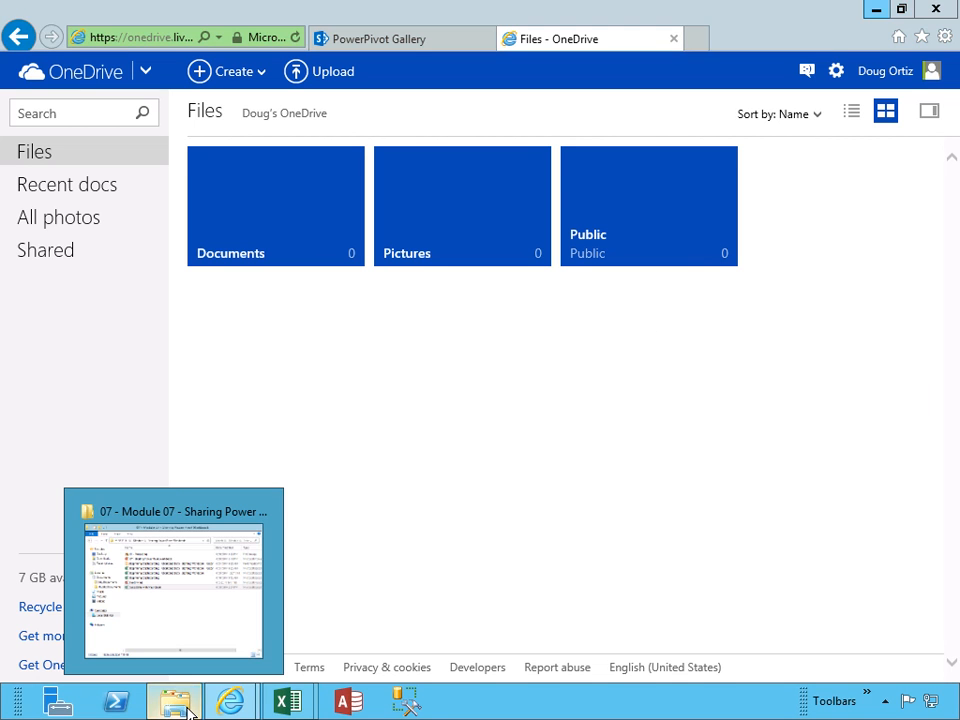
left_click(188, 708)
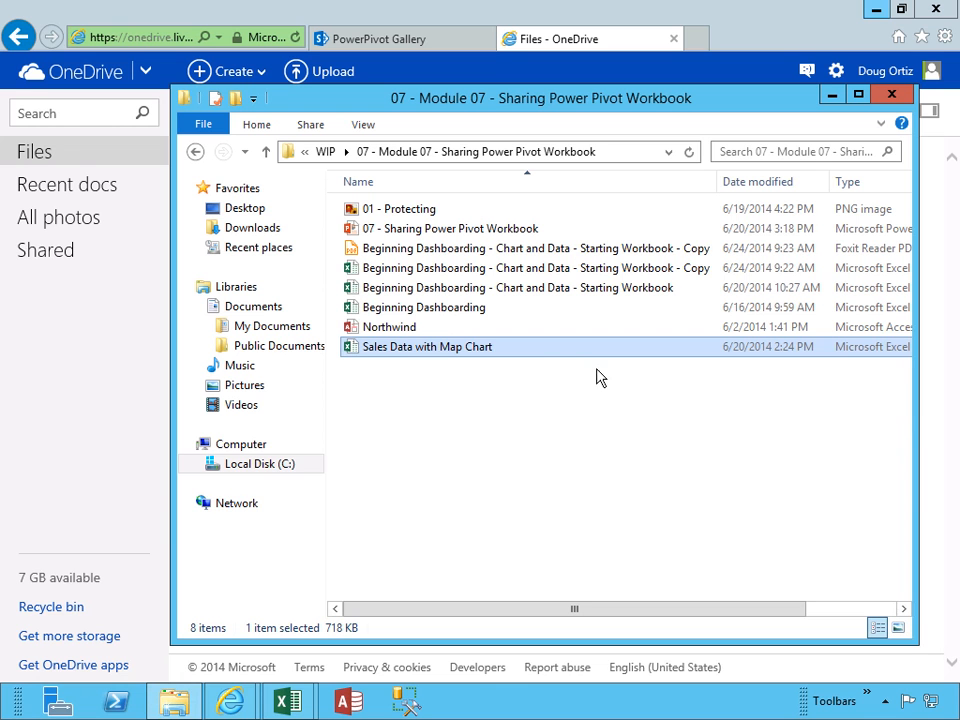
left_click_drag(491, 103, 707, 128)
left_click_drag(649, 379, 274, 334)
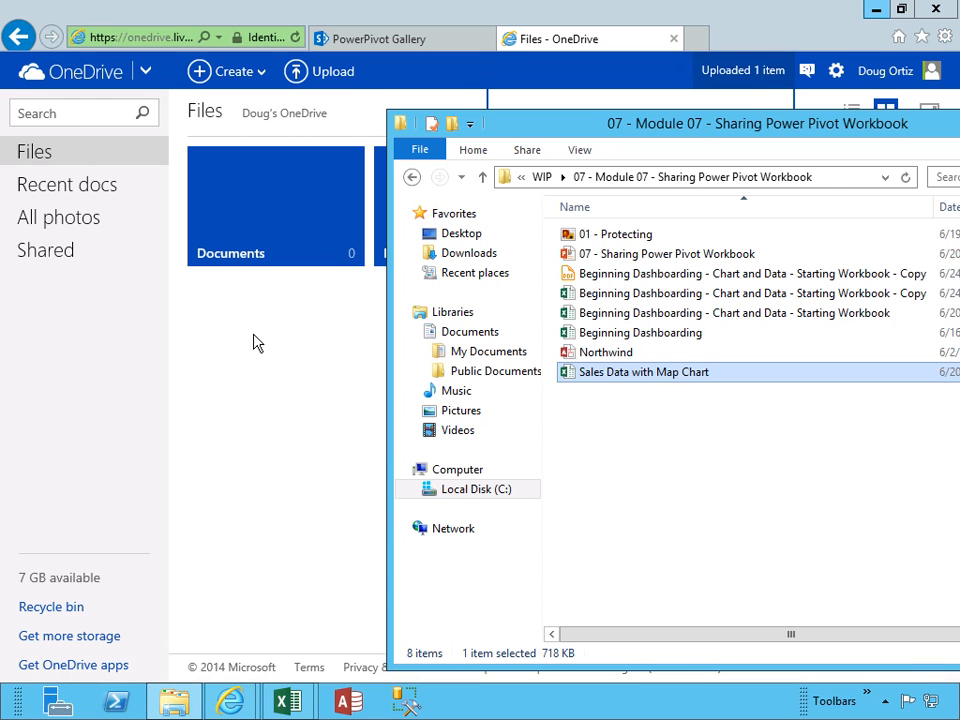
left_click(253, 343)
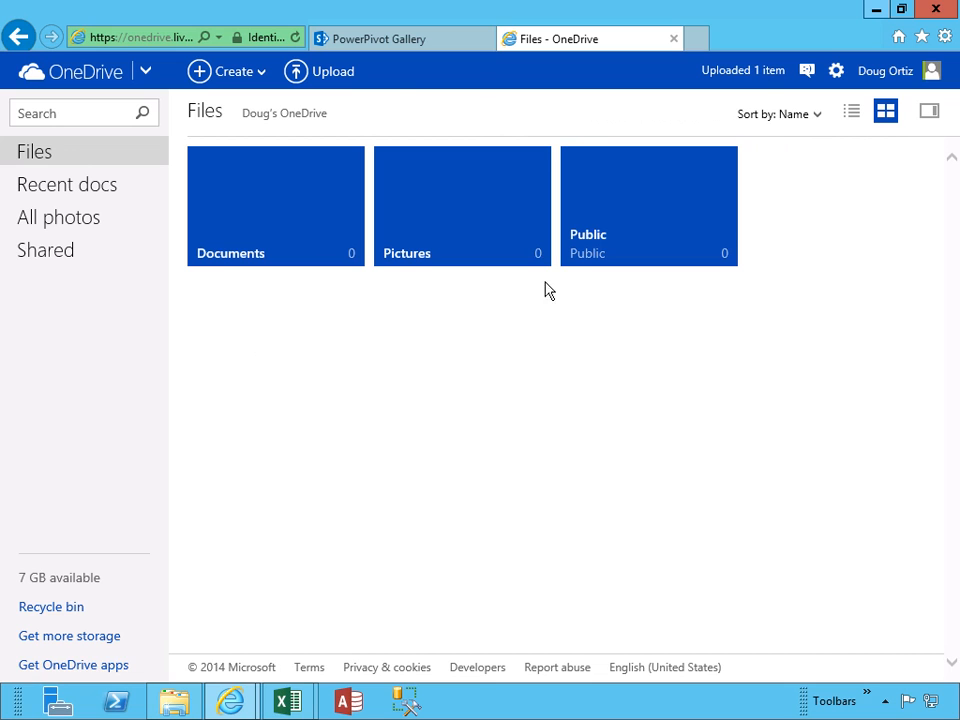
left_click(296, 38)
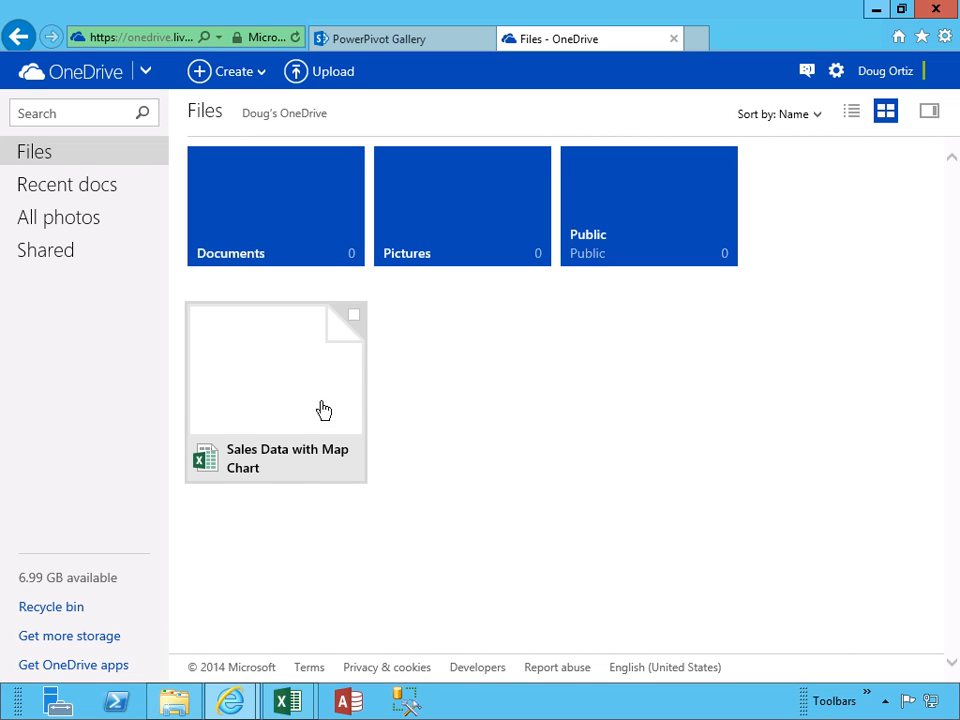
left_click(353, 317)
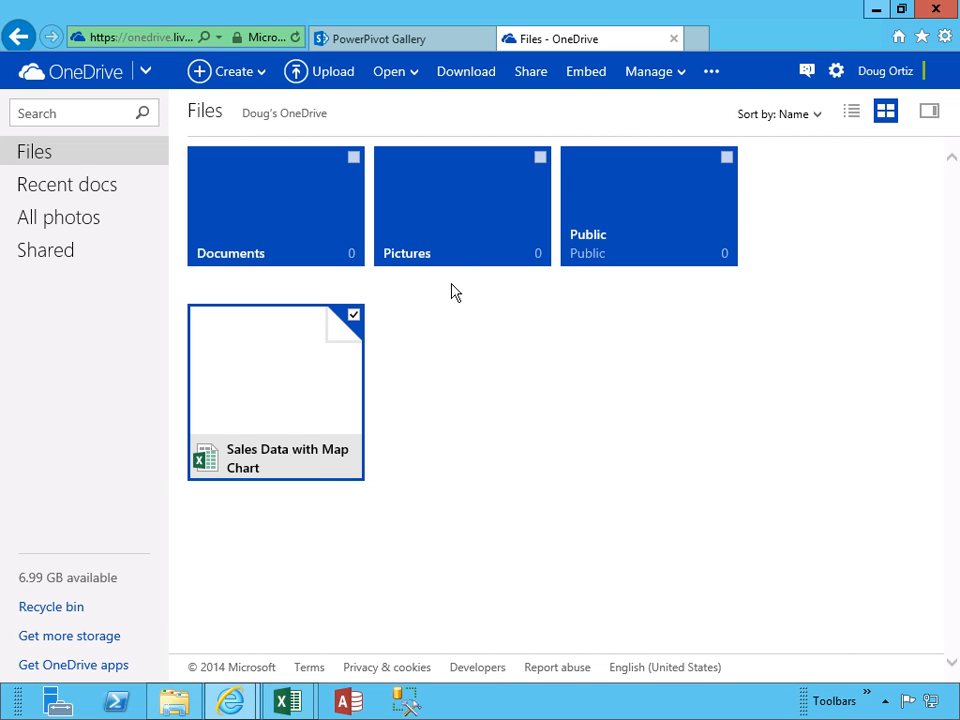
Open the workbook's Share invitation, review the Recipients can edit options, and close it without sending
left_click(531, 72)
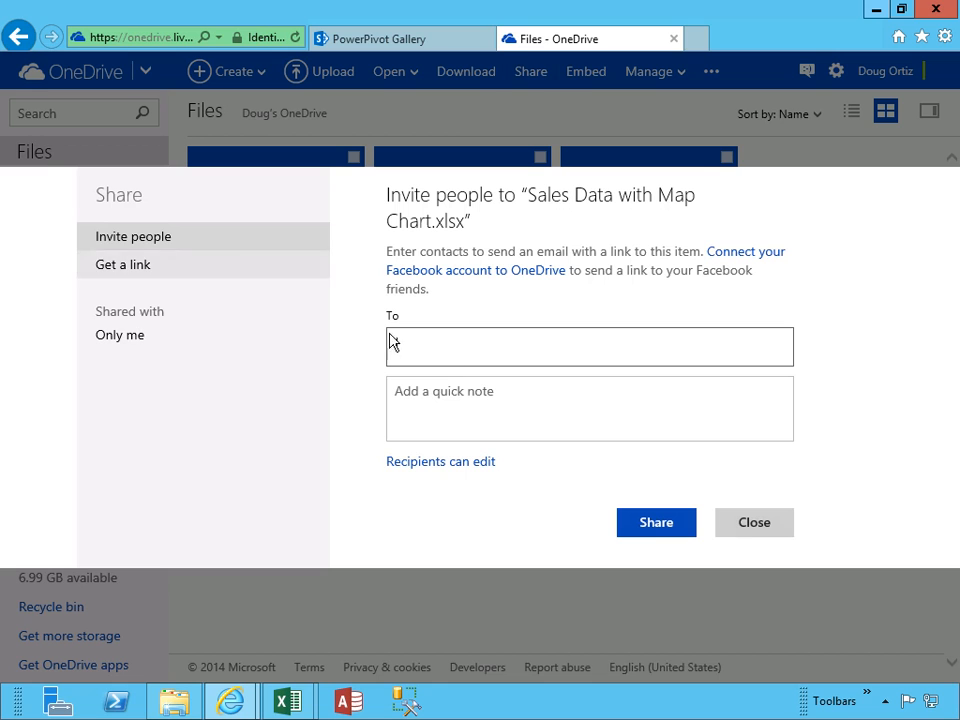
left_click(444, 464)
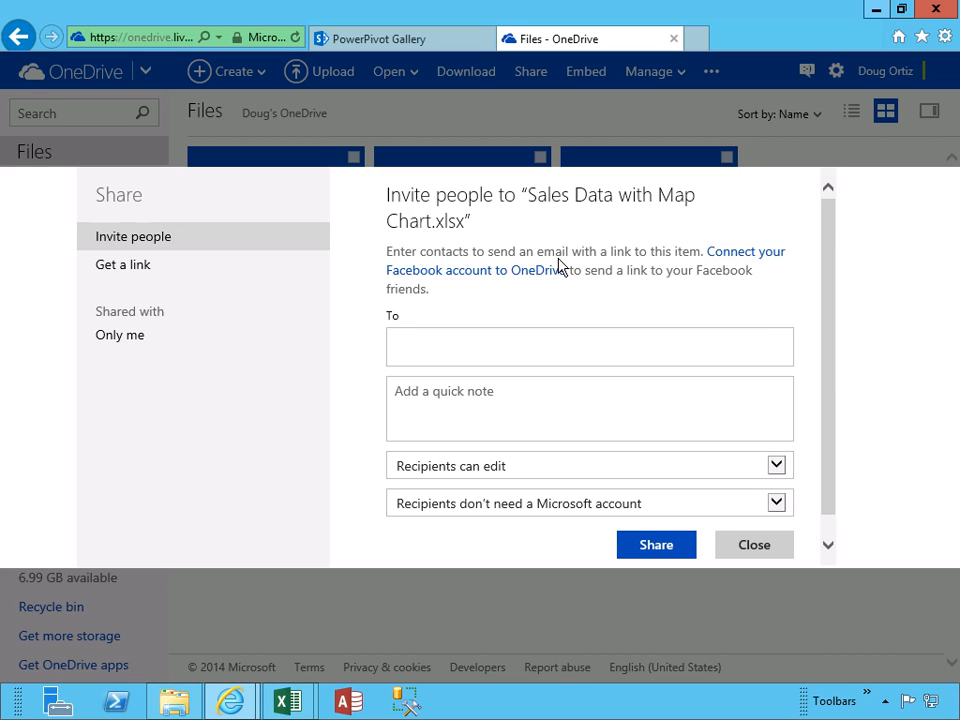
left_click(754, 545)
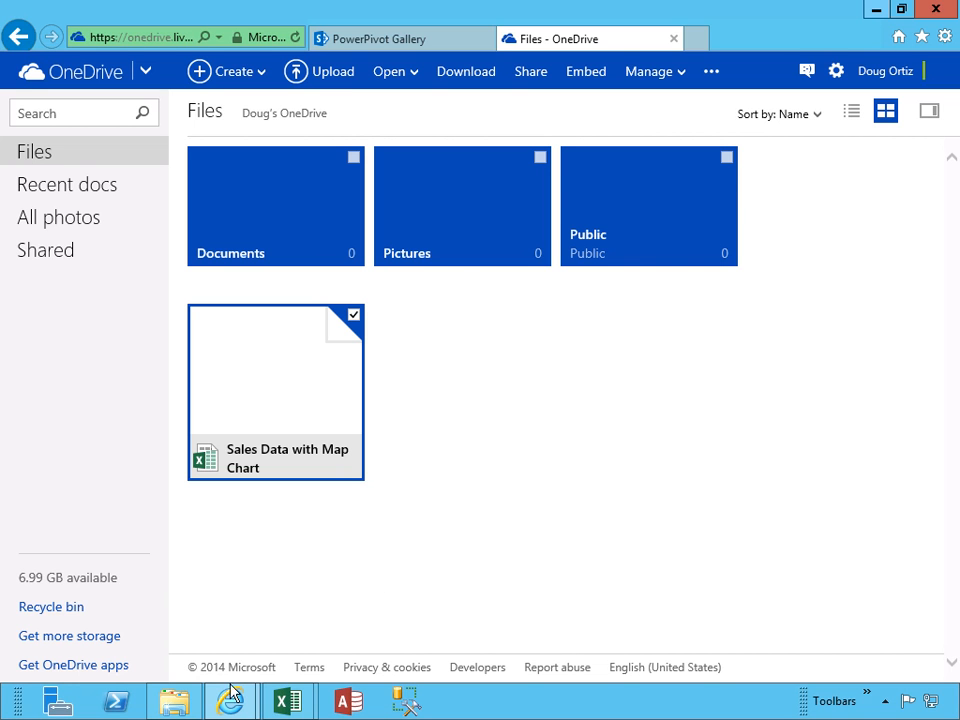
left_click(186, 704)
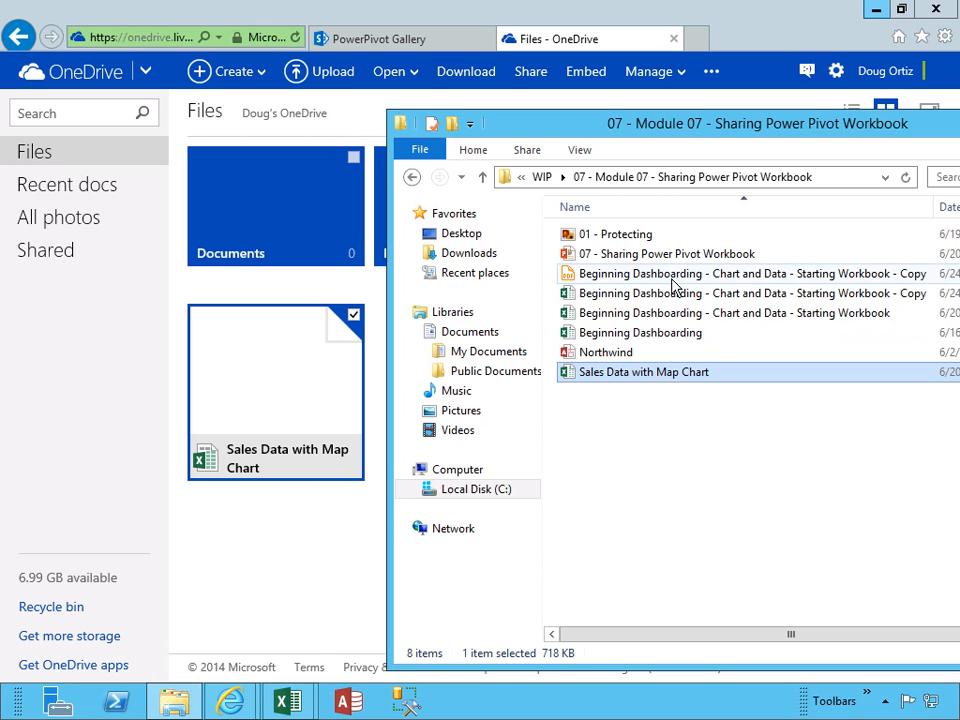